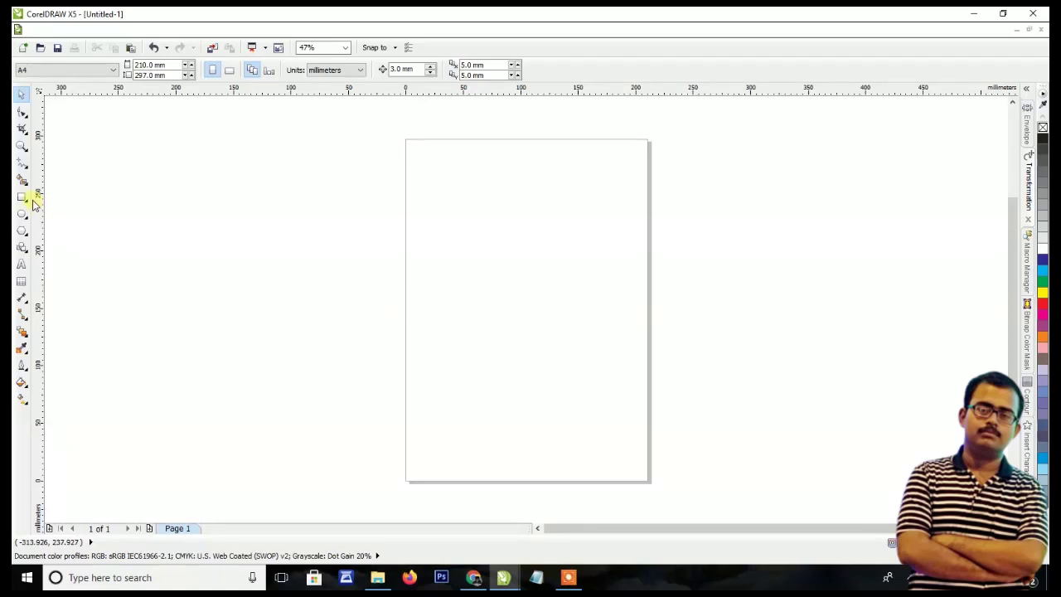
Draw a 95 × 125 mm rectangle centred on the A4 page
left_click_drag(441, 180, 576, 362)
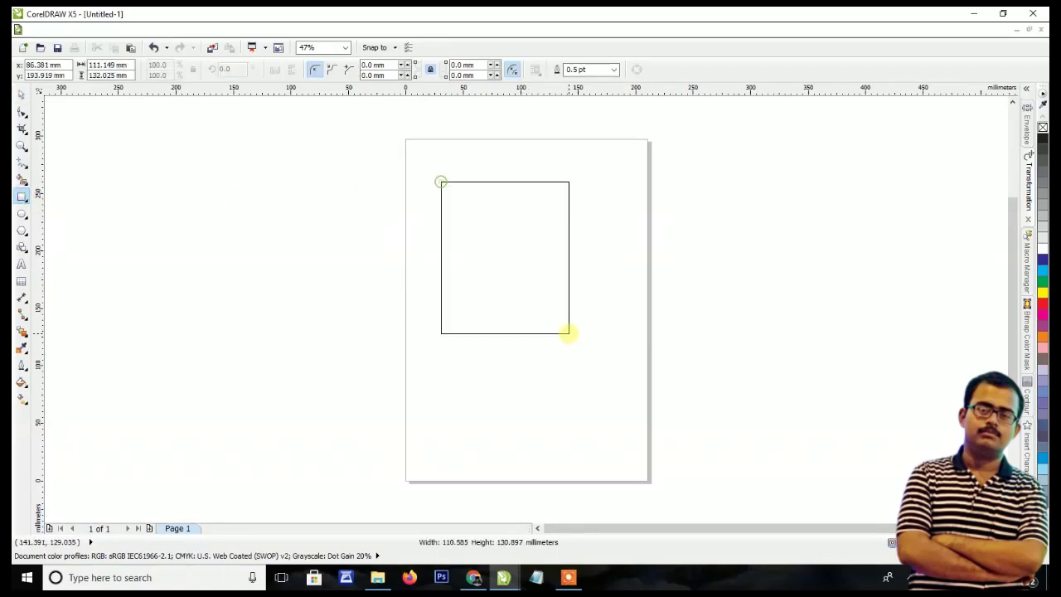
left_click(124, 65)
type("9")
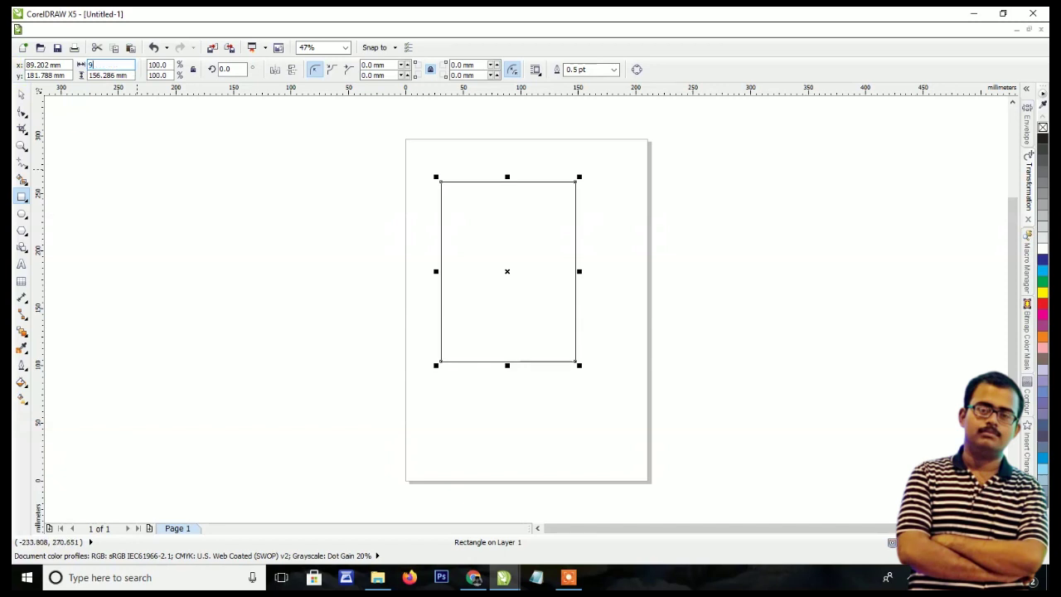
type("25")
key("Return")
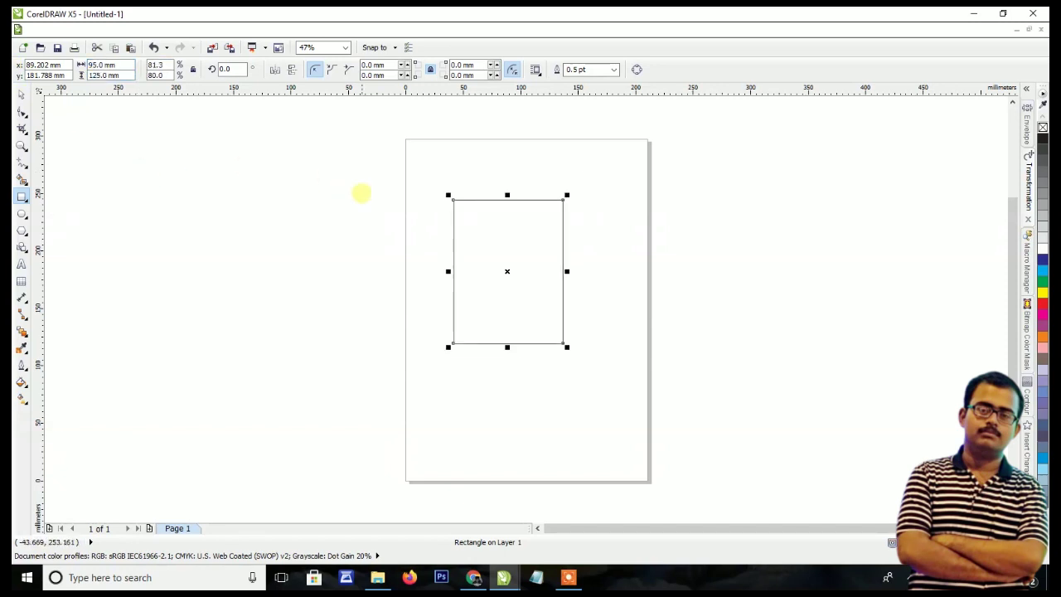
key("p")
left_click(22, 96)
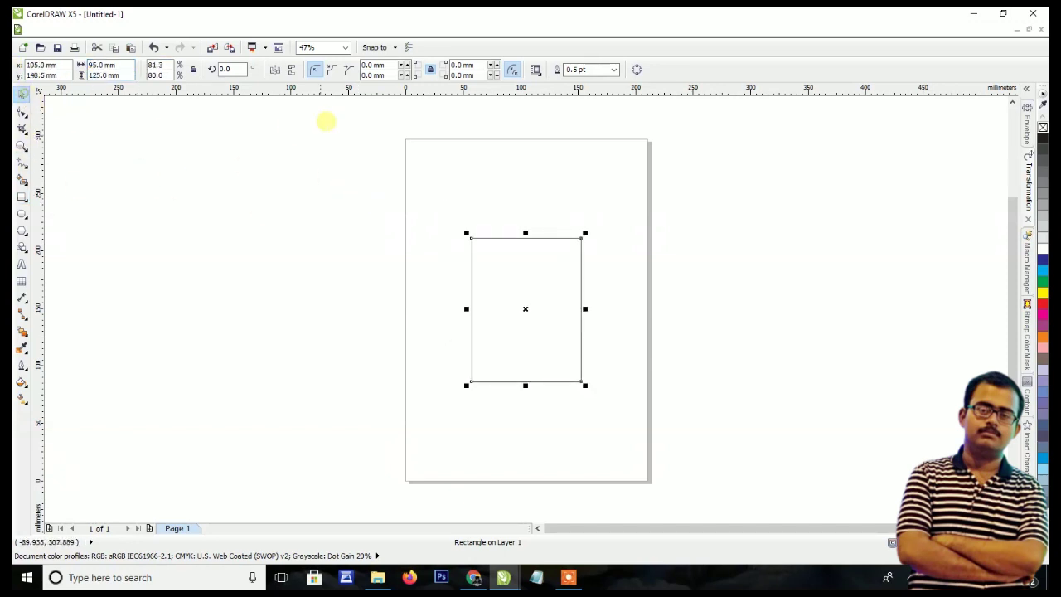
Give the card rectangle a heavier outline width
left_click(614, 69)
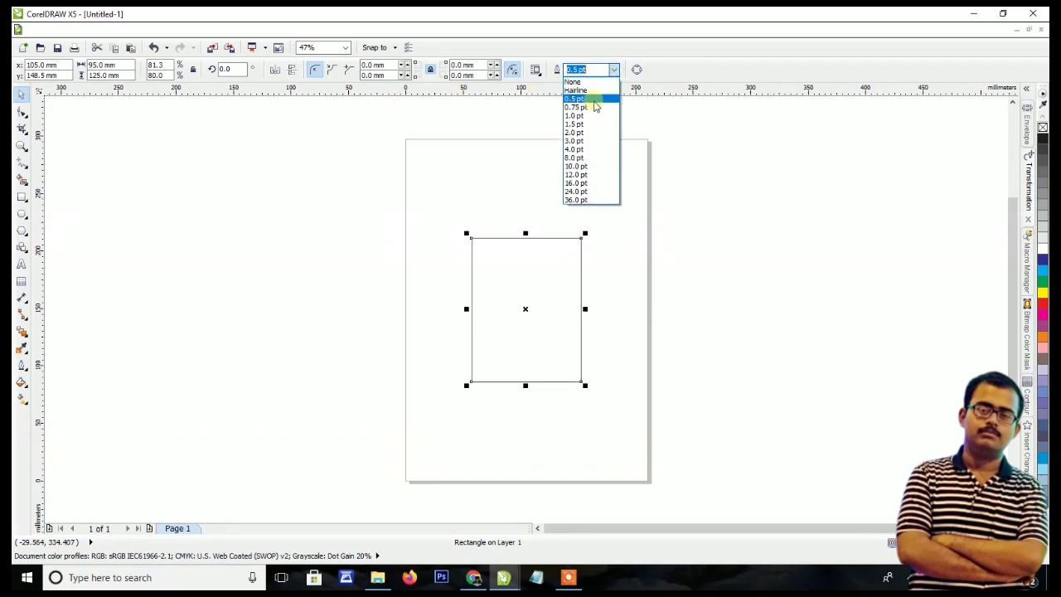
left_click(590, 128)
left_click(574, 176)
scroll(507, 232, "up", 1)
scroll(476, 235, "up", 1)
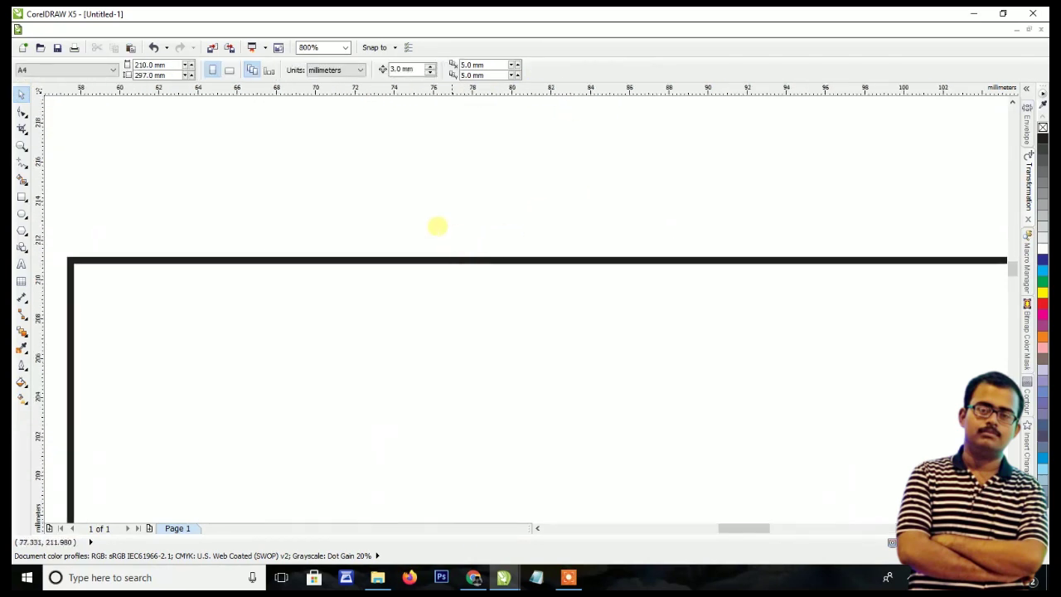
Set the ruler origin at the card's top-left corner and add a guideline 5 mm inside the top edge
scroll(331, 199, "up", 1)
scroll(199, 189, "up", 1)
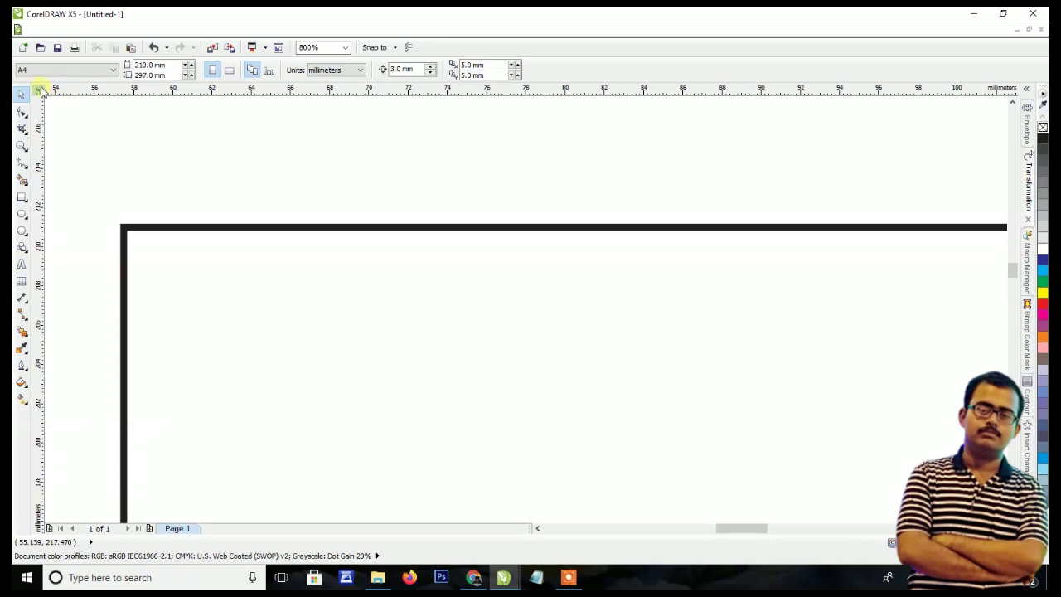
mouse_move(38, 89)
left_mouse_down()
mouse_move(123, 228)
mouse_move(155, 217)
left_mouse_up()
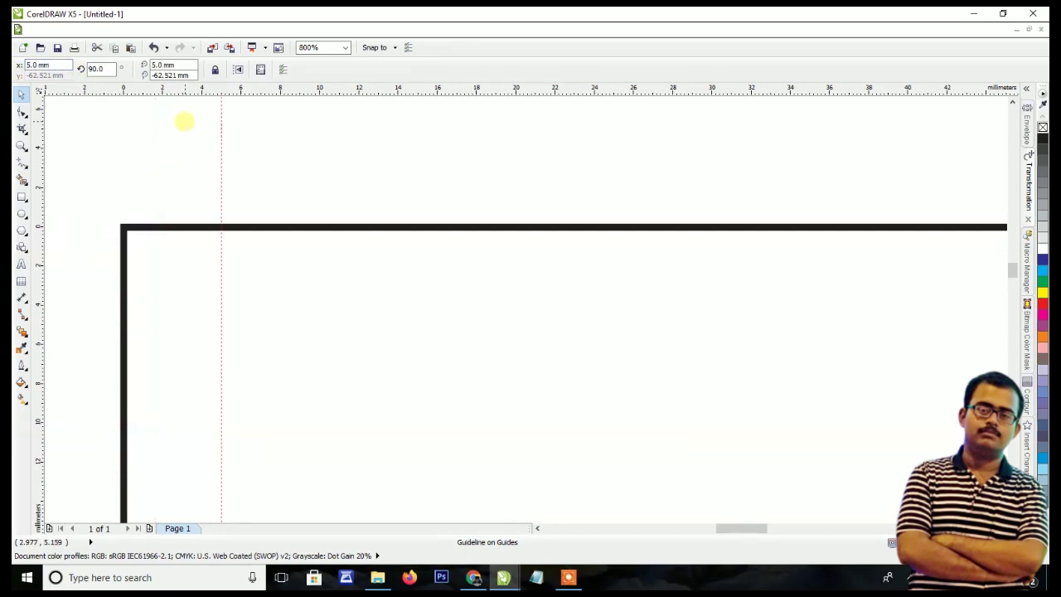
left_click_drag(199, 94, 196, 281)
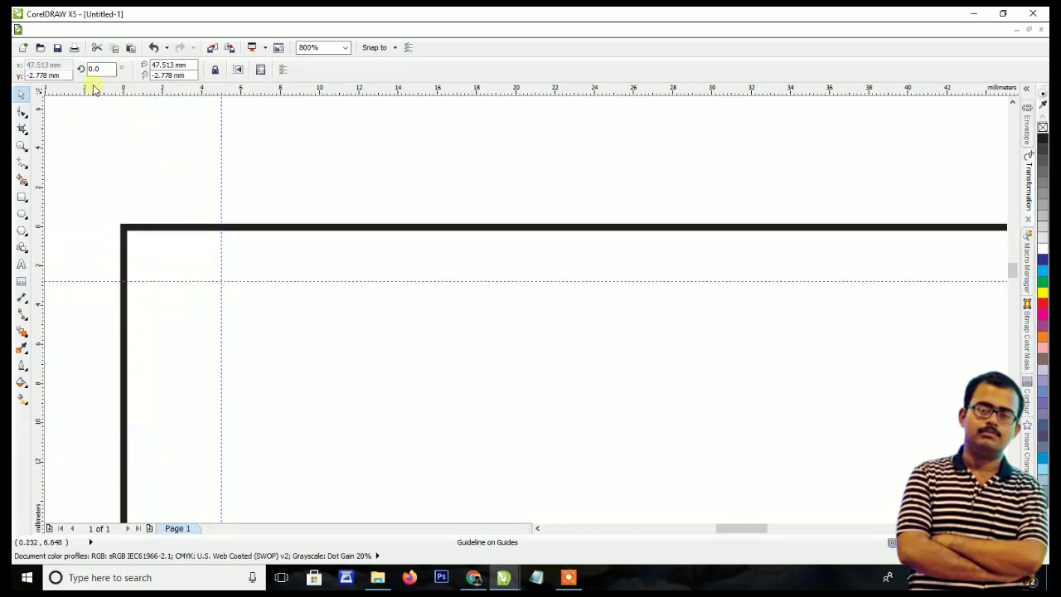
type("5")
scroll(204, 157, "down", 2)
scroll(202, 151, "down", 1)
left_click(466, 301)
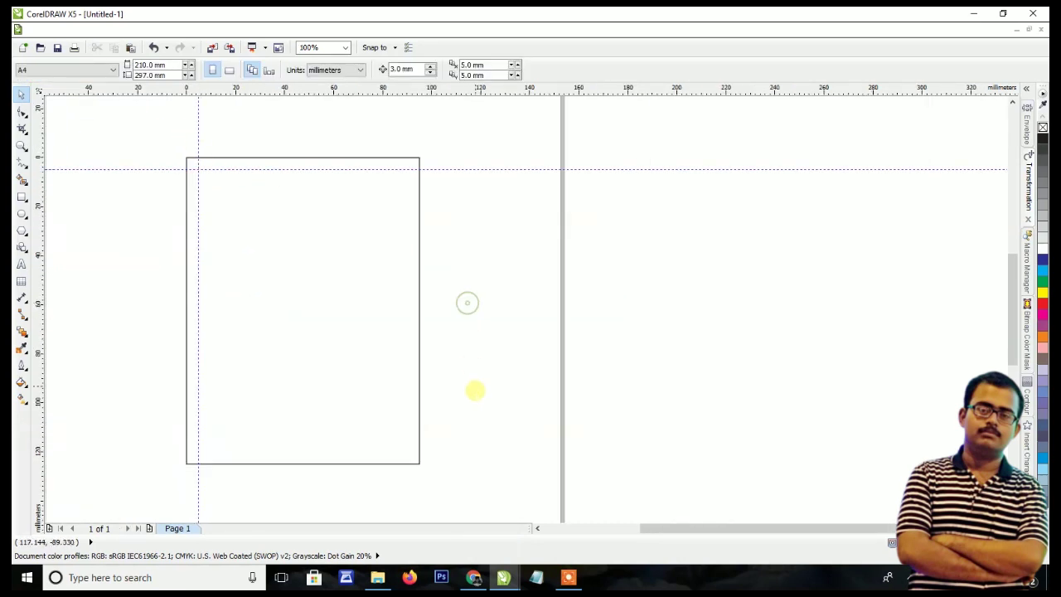
scroll(423, 470, "up", 3)
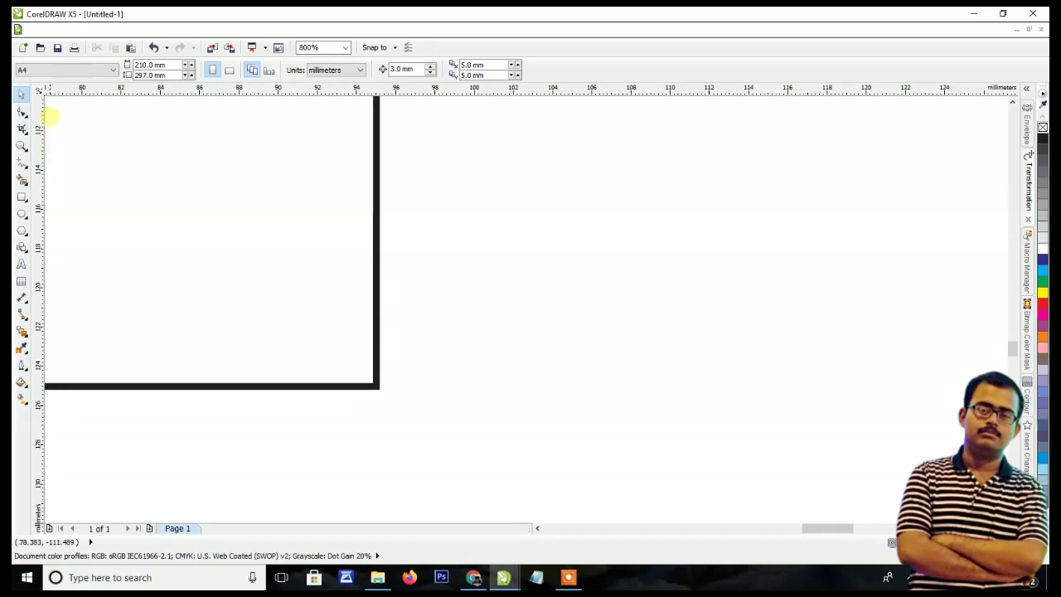
Move the origin to the bottom-right corner and place a vertical guideline at -5 mm
left_click_drag(40, 93, 371, 387)
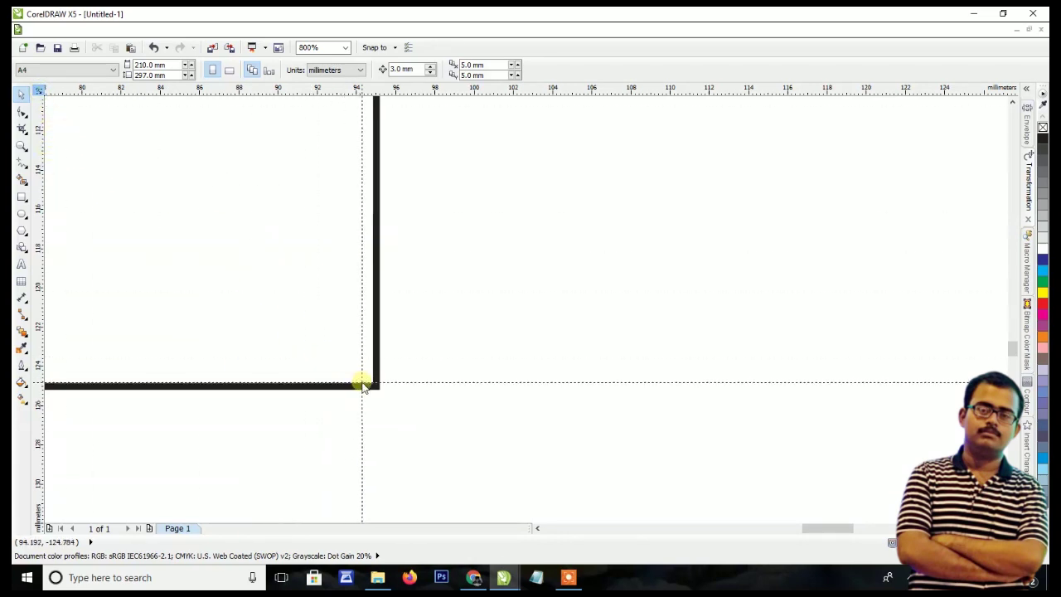
left_click_drag(371, 386, 374, 387)
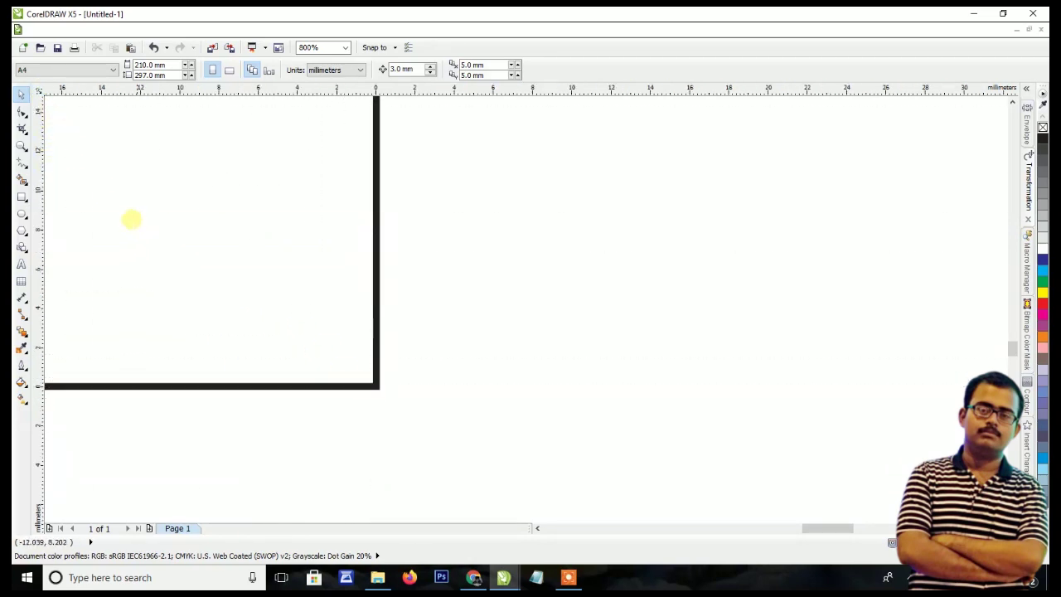
left_click_drag(41, 182, 307, 186)
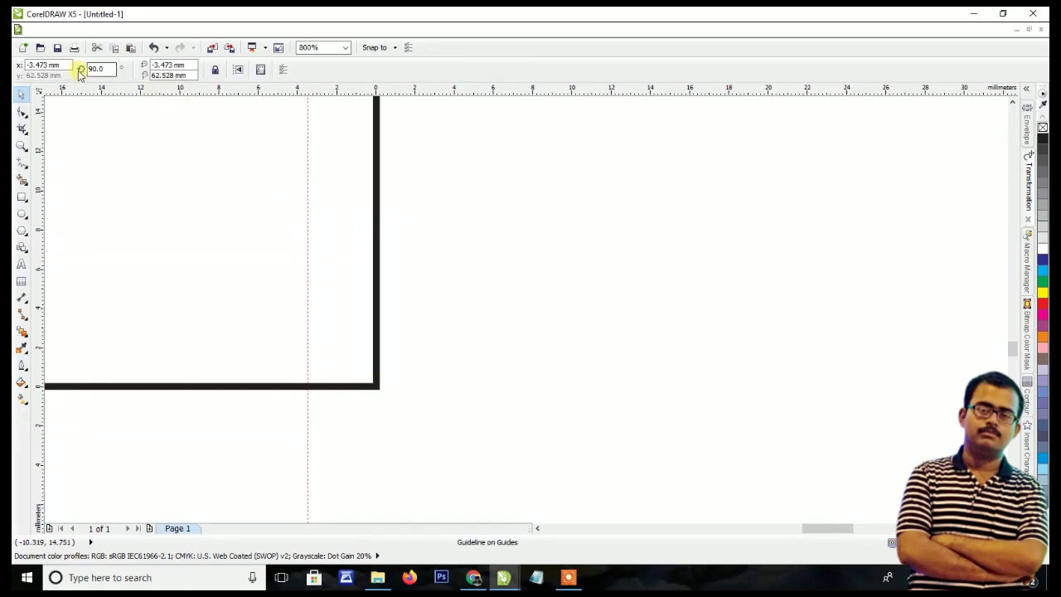
left_click_drag(70, 64, 14, 64)
type("-5")
key("Return")
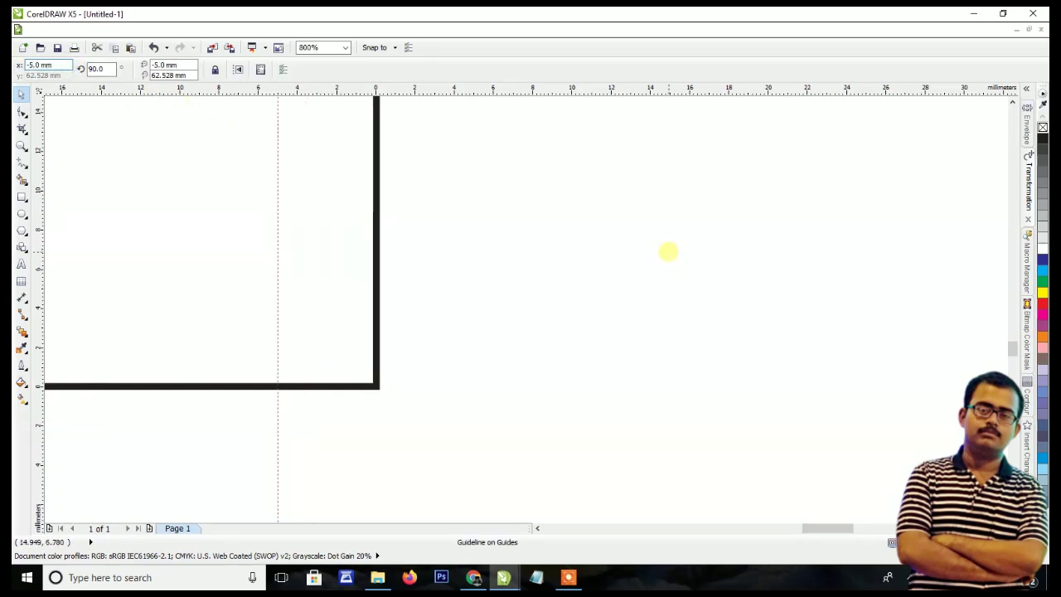
Place a horizontal guideline 5 mm above the card's bottom edge
left_click_drag(434, 93, 443, 156)
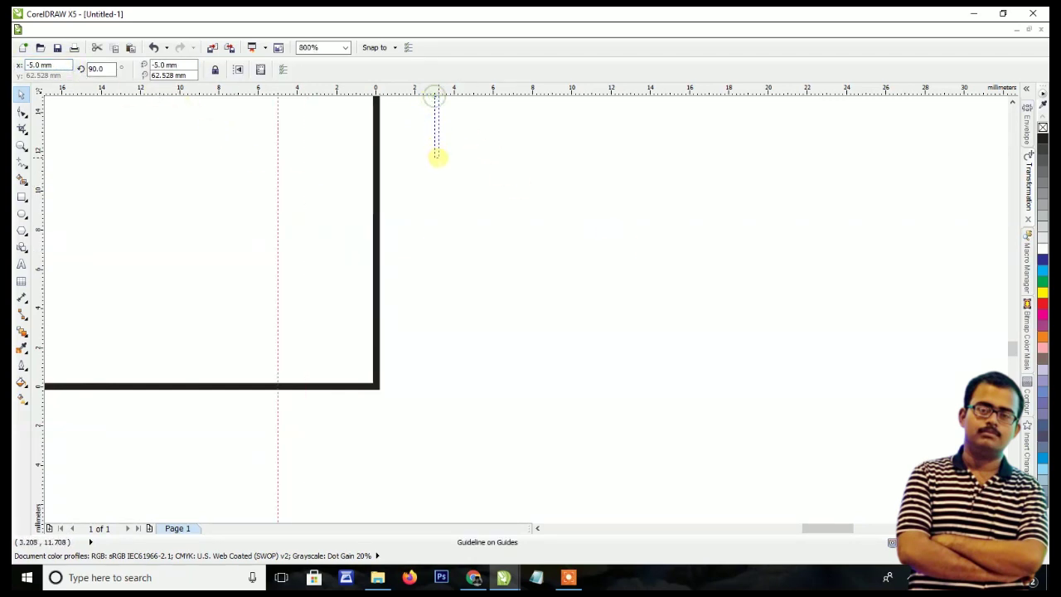
double_click(63, 74)
type("5")
key("Return")
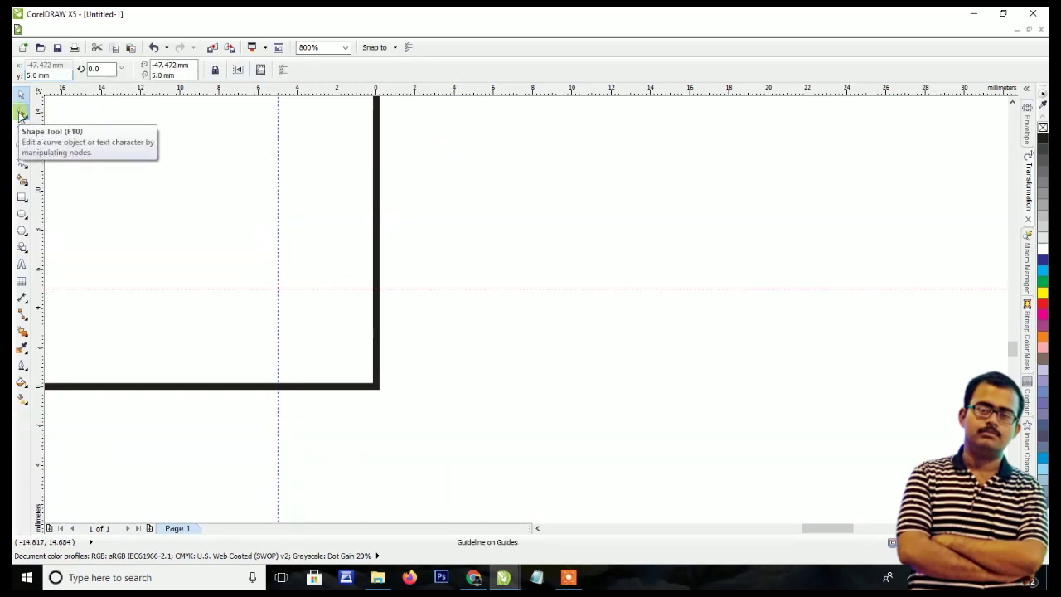
scroll(293, 272, "down", 4)
left_click(285, 220)
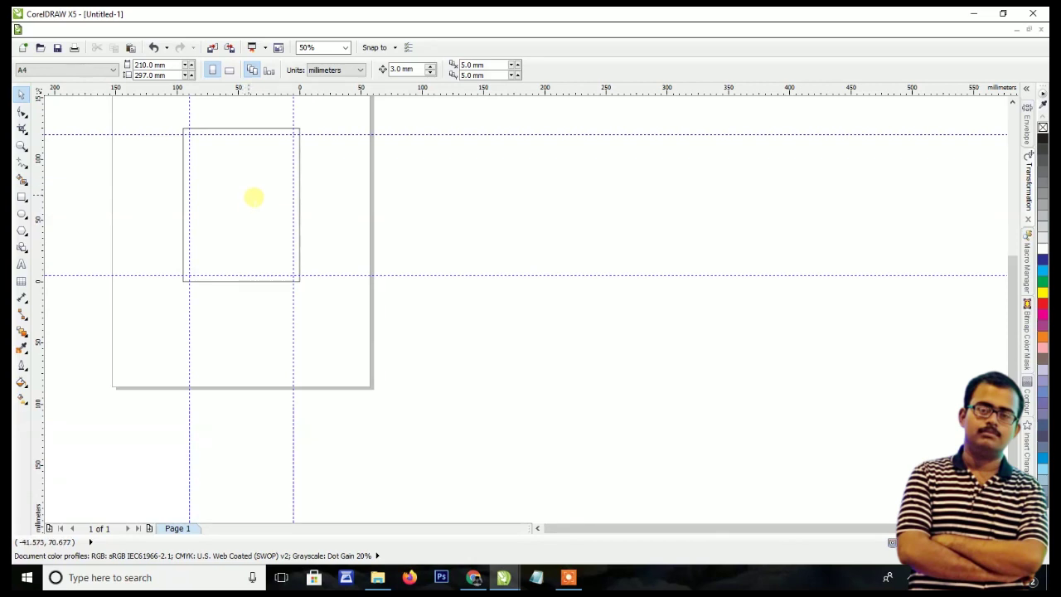
Paste the banner's heart logo and title header into the card document
mouse_move(503, 577)
left_click(580, 522)
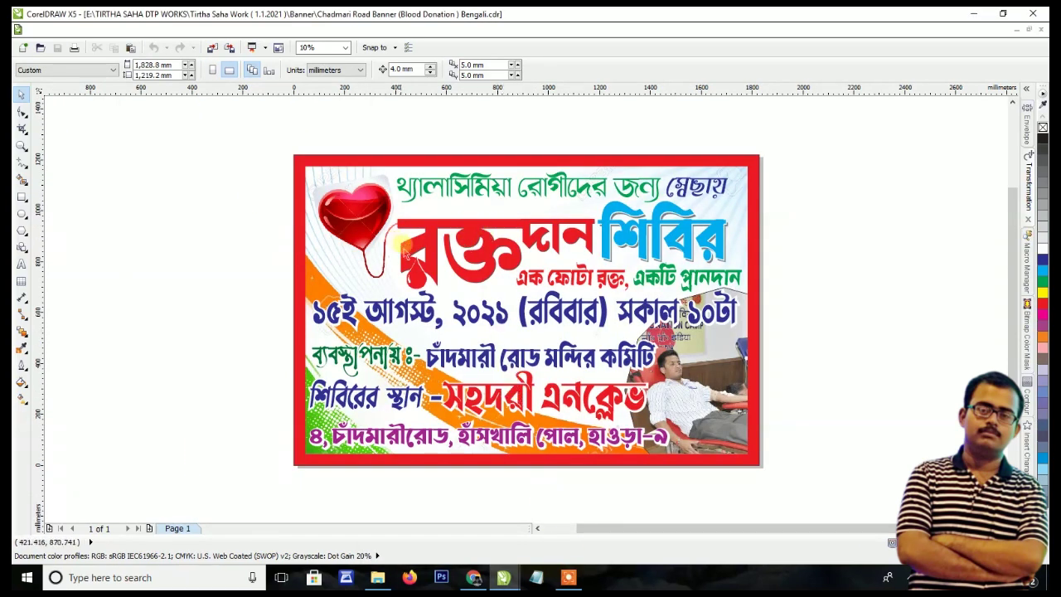
mouse_move(251, 129)
left_mouse_down()
mouse_move(480, 259)
mouse_move(793, 308)
left_mouse_up()
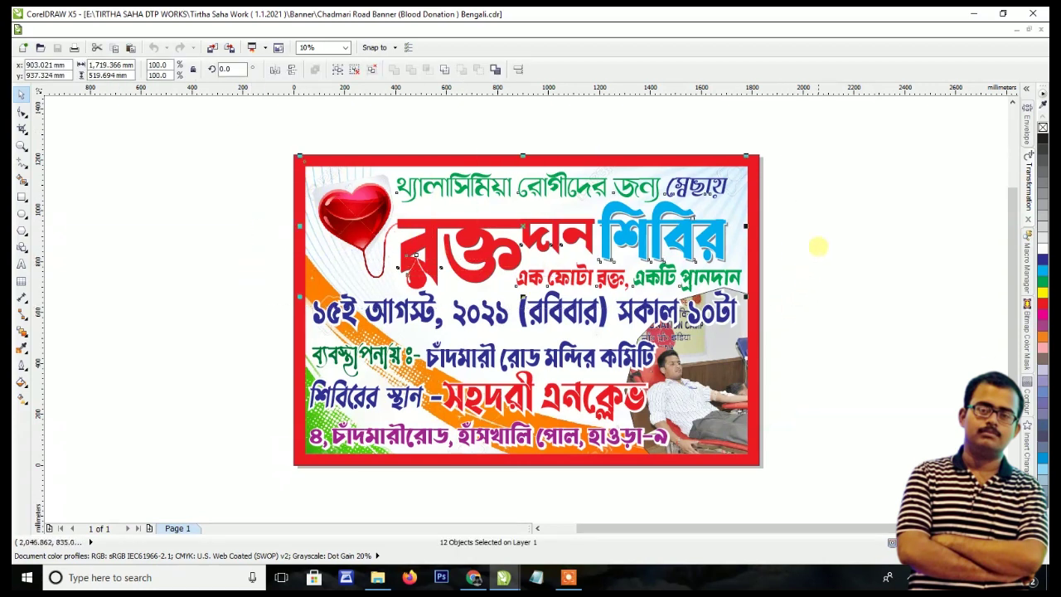
left_click(1016, 31)
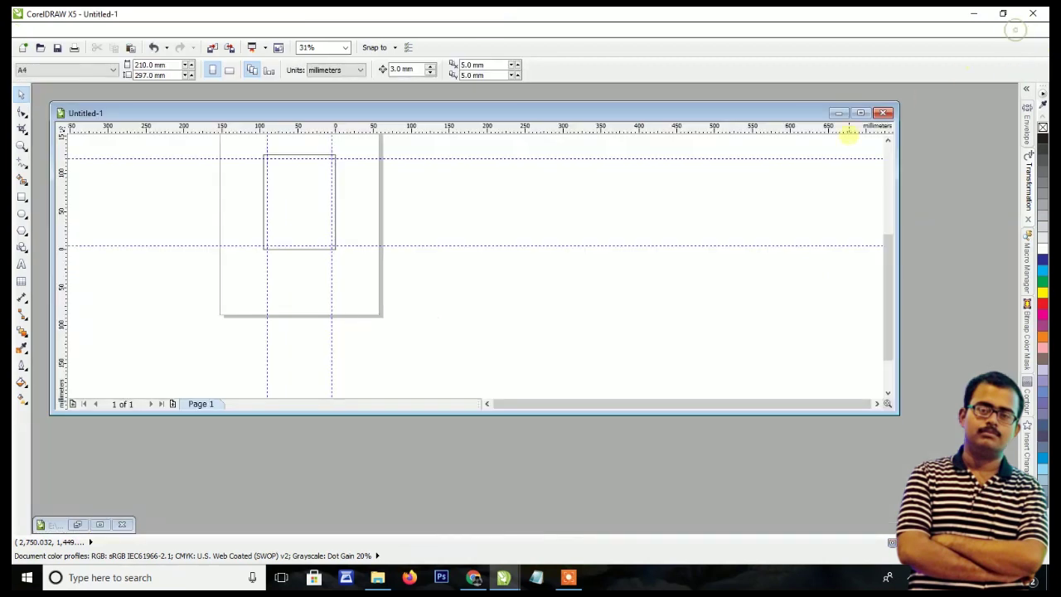
left_click(859, 114)
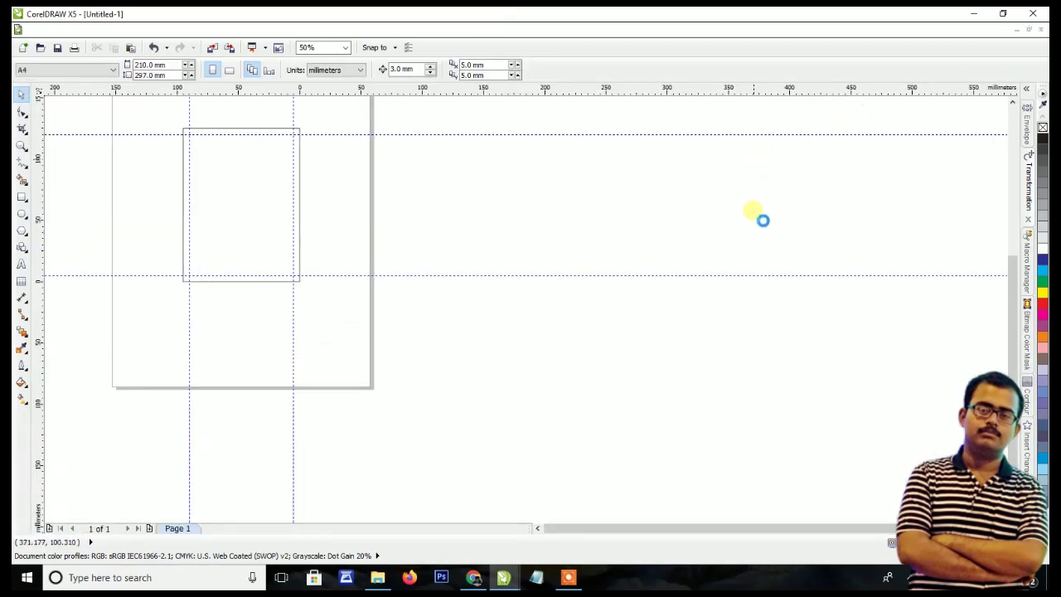
key("ctrl+v")
Shrink the pasted header to about half size at the page top, dropping the green line into the card
scroll(767, 265, "down", 3)
scroll(771, 273, "down", 2)
scroll(791, 248, "up", 1)
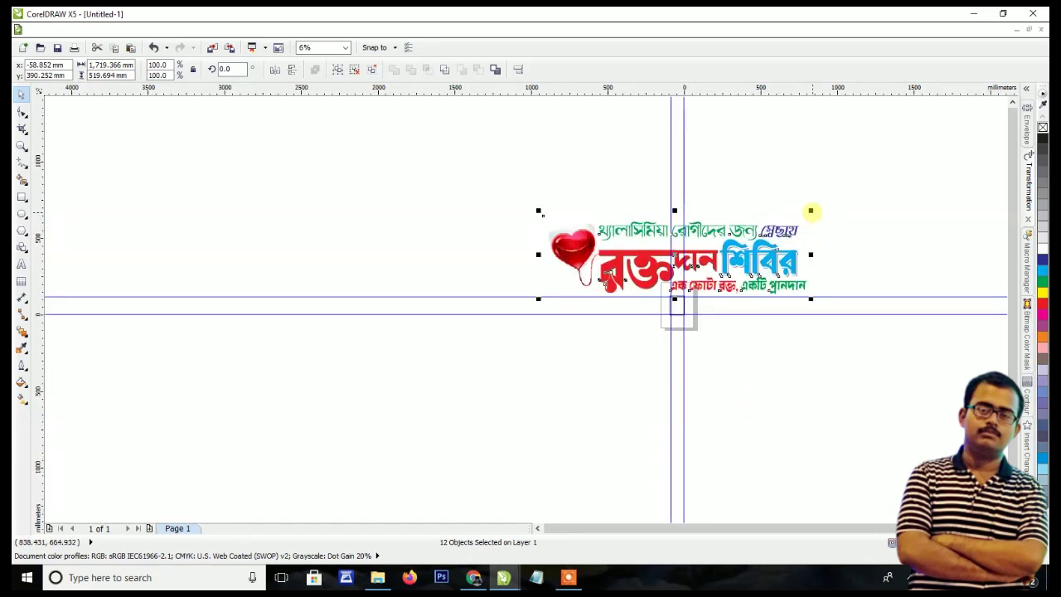
left_click_drag(812, 211, 712, 246)
scroll(736, 261, "up", 4)
scroll(663, 250, "down", 1)
scroll(570, 222, "down", 1)
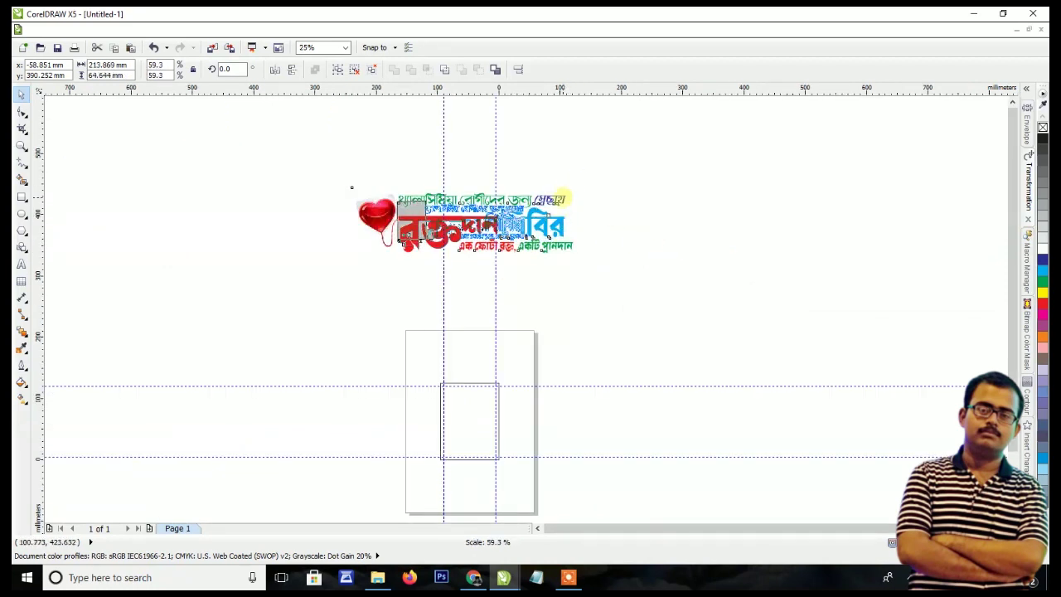
mouse_move(577, 183)
left_mouse_down()
mouse_move(522, 199)
mouse_move(484, 336)
left_mouse_up()
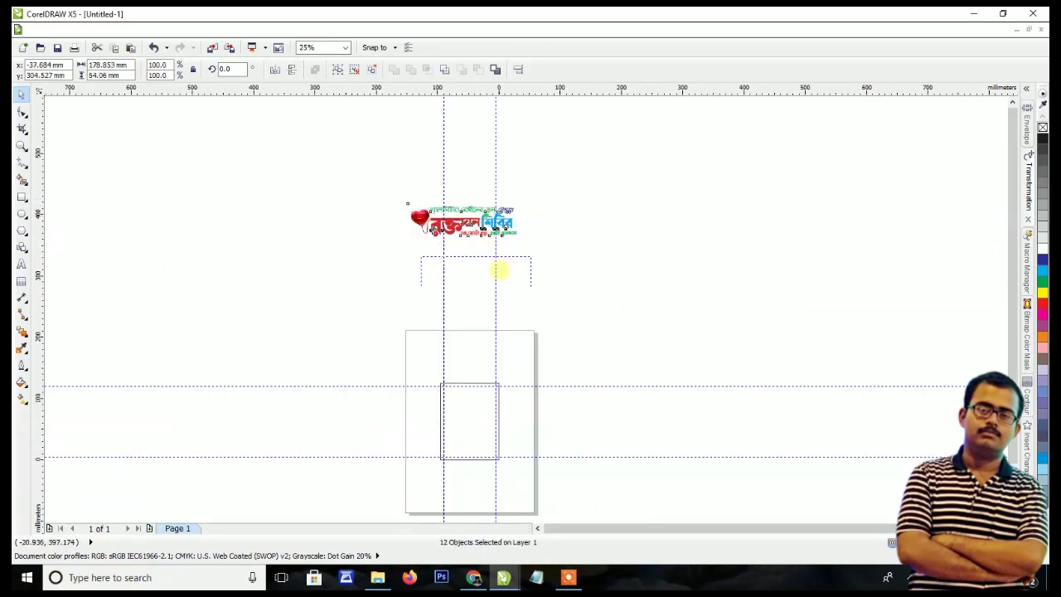
left_click(596, 327)
scroll(495, 368, "up", 1)
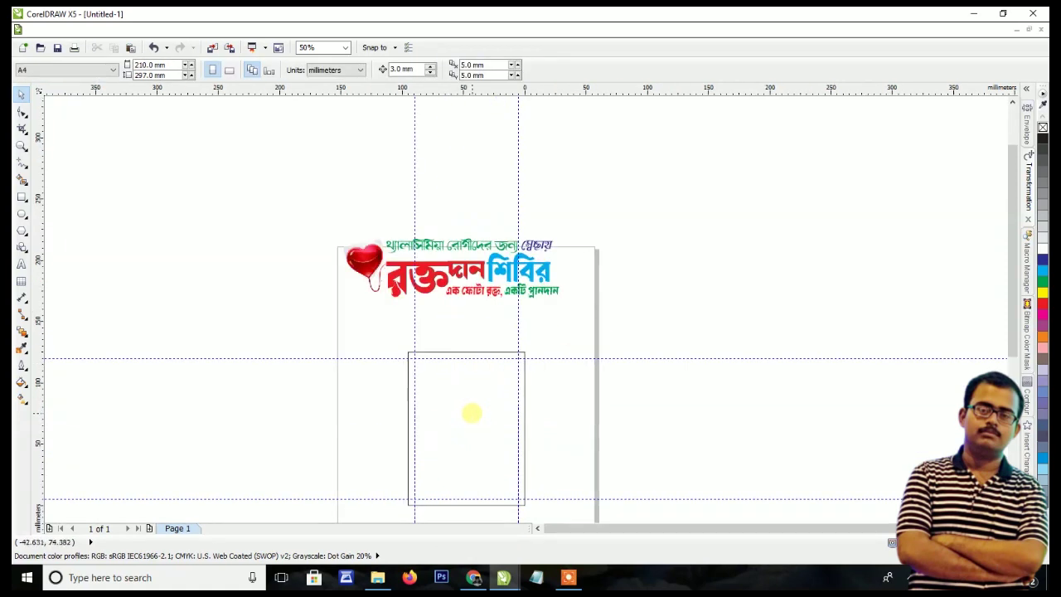
left_click_drag(509, 335, 501, 374)
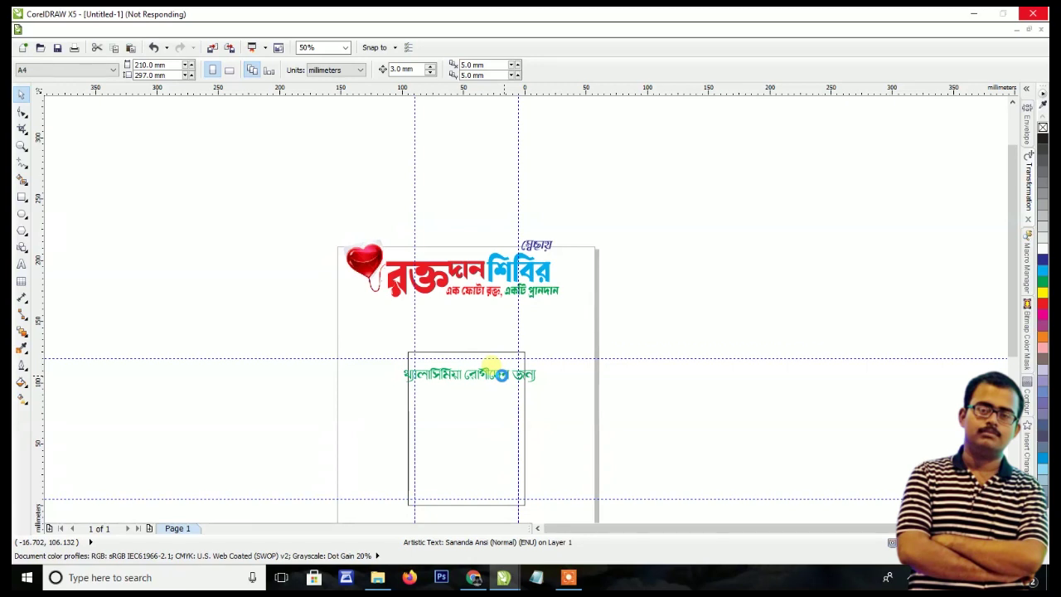
Select the green Bengali text line sitting inside the card
left_click(501, 375)
scroll(501, 374, "up", 1)
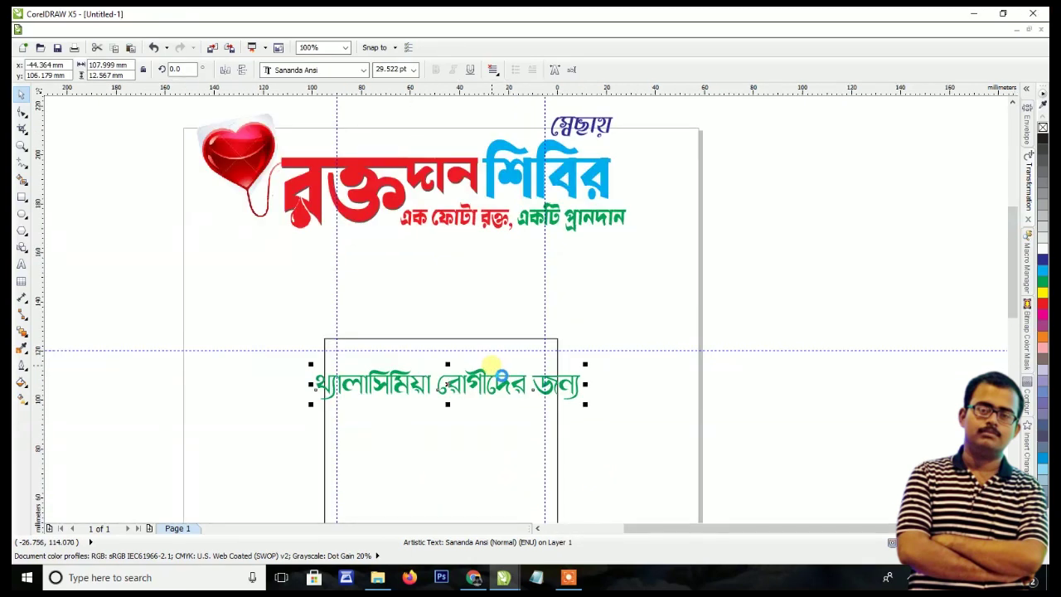
Resize the green heading to 22.698 pt and position it near the card's top
scroll(497, 377, "up", 1)
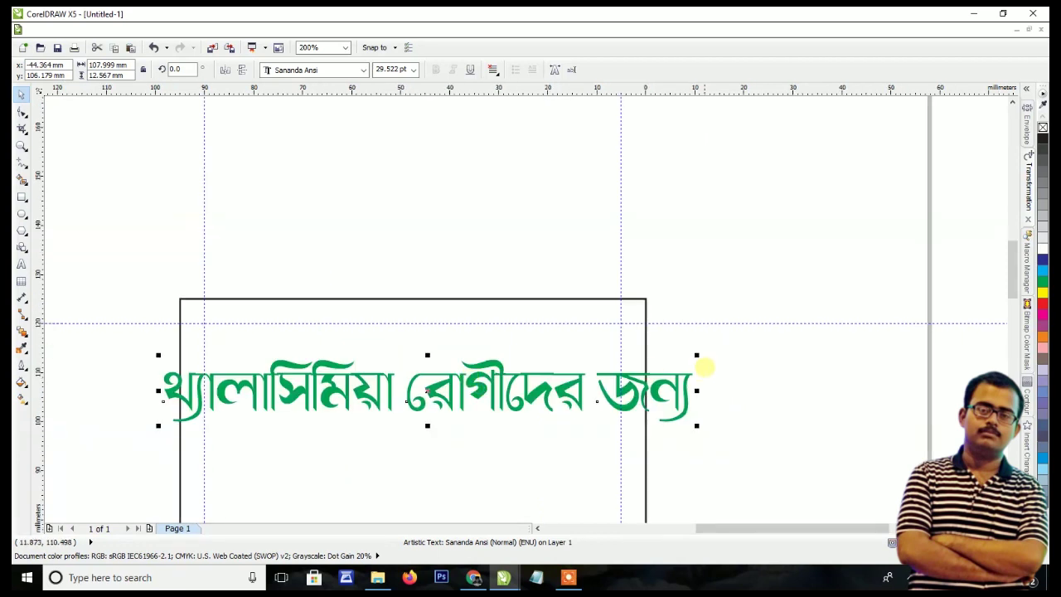
left_click_drag(696, 357, 675, 367)
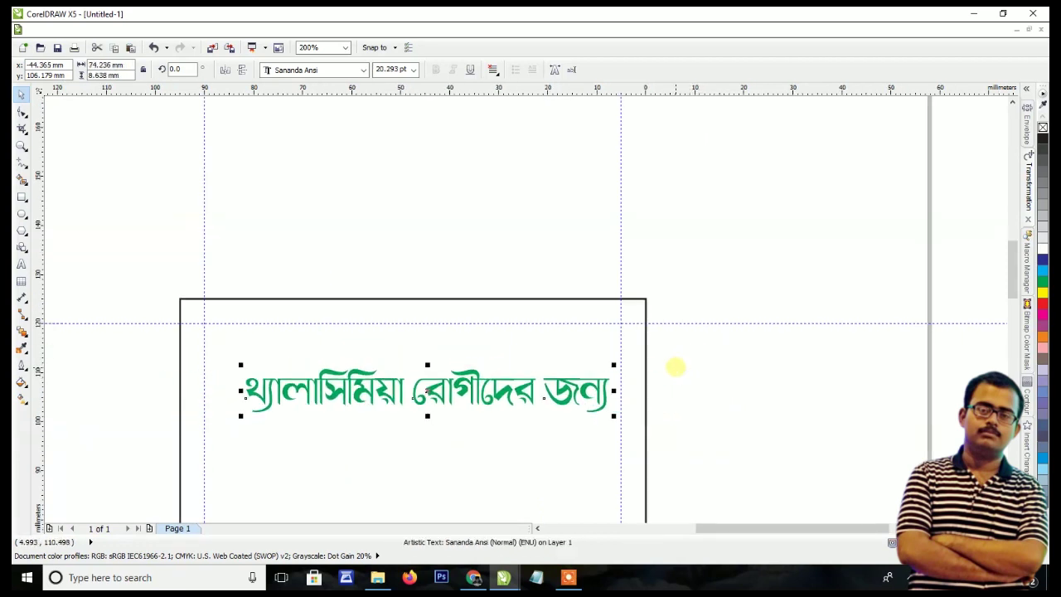
left_click_drag(528, 376, 503, 342)
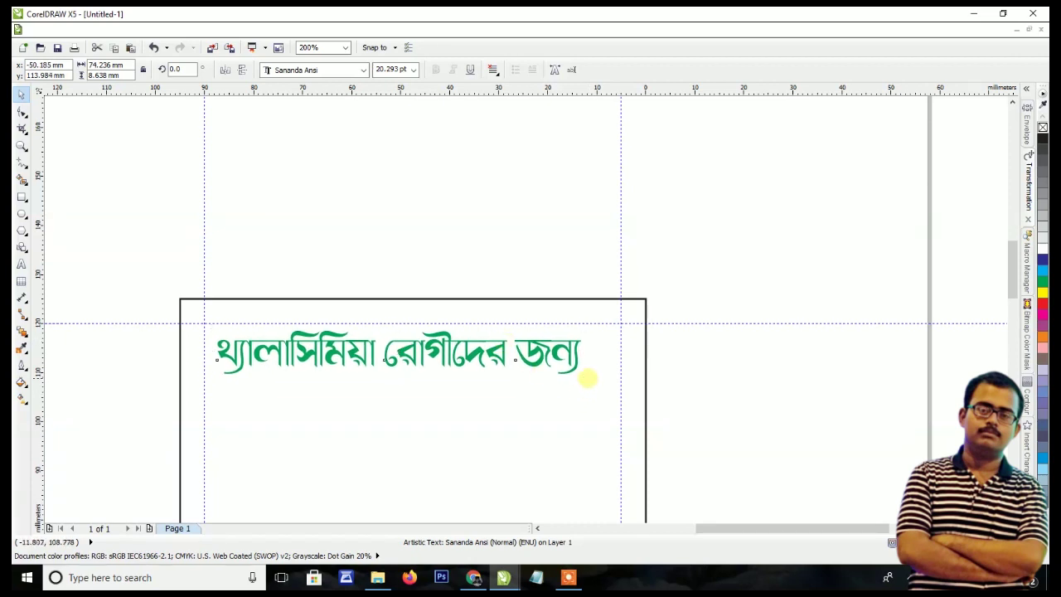
left_click_drag(587, 378, 610, 402)
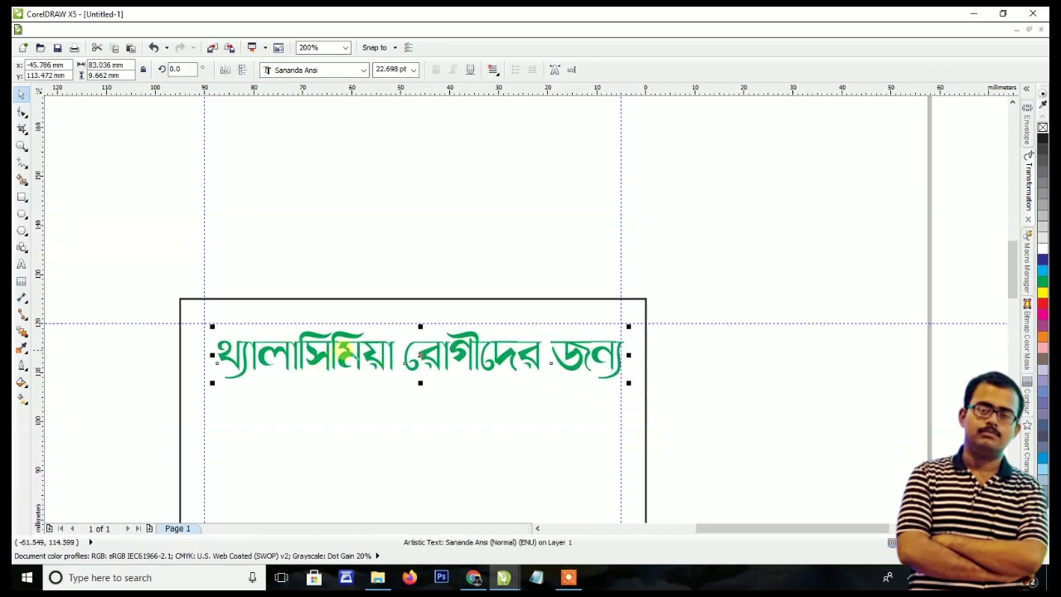
left_click_drag(348, 349, 343, 340)
Centre the green heading horizontally on the card rectangle with Align and Distribute
left_click(346, 312, "shift")
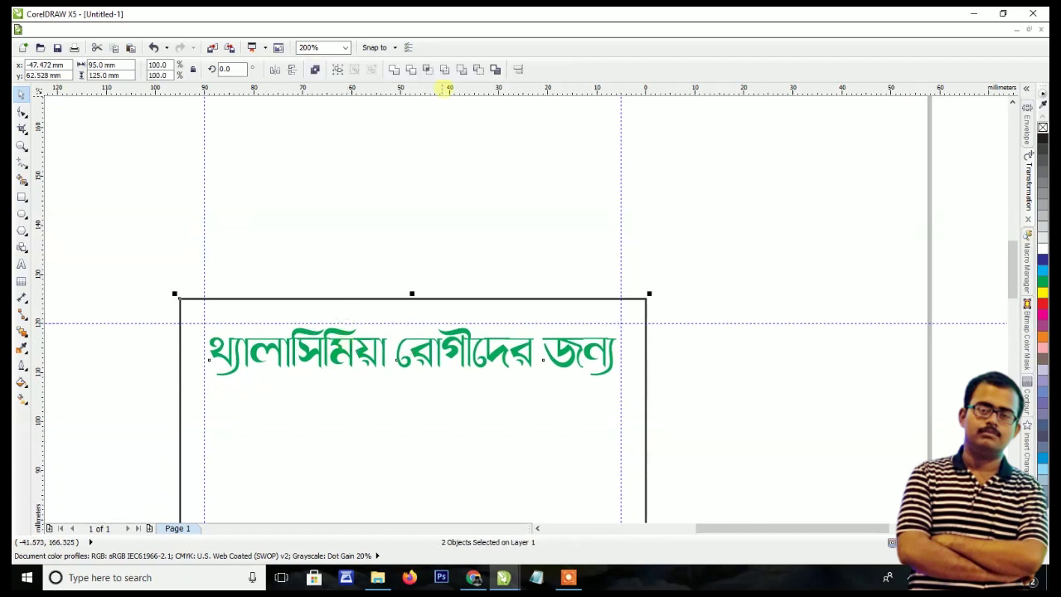
left_click(515, 69)
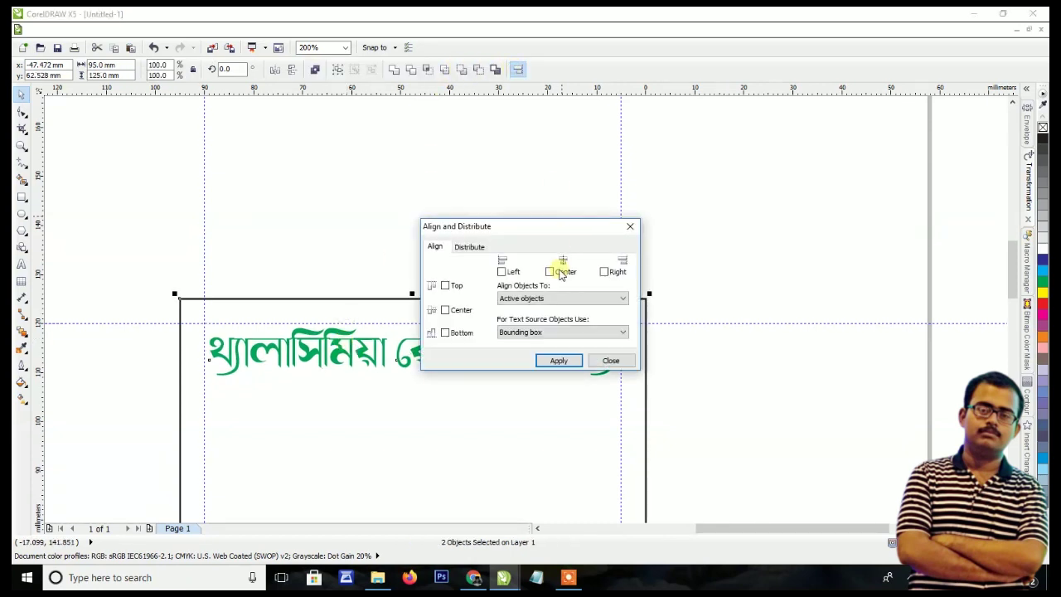
left_click(559, 360)
left_click(611, 359)
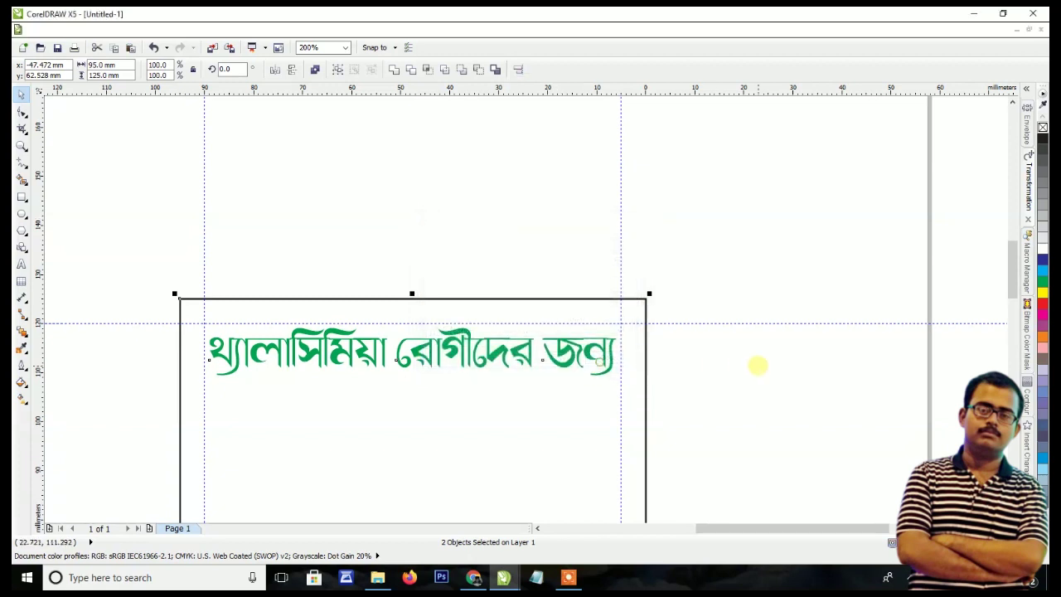
left_click(758, 366)
scroll(422, 378, "up", 1)
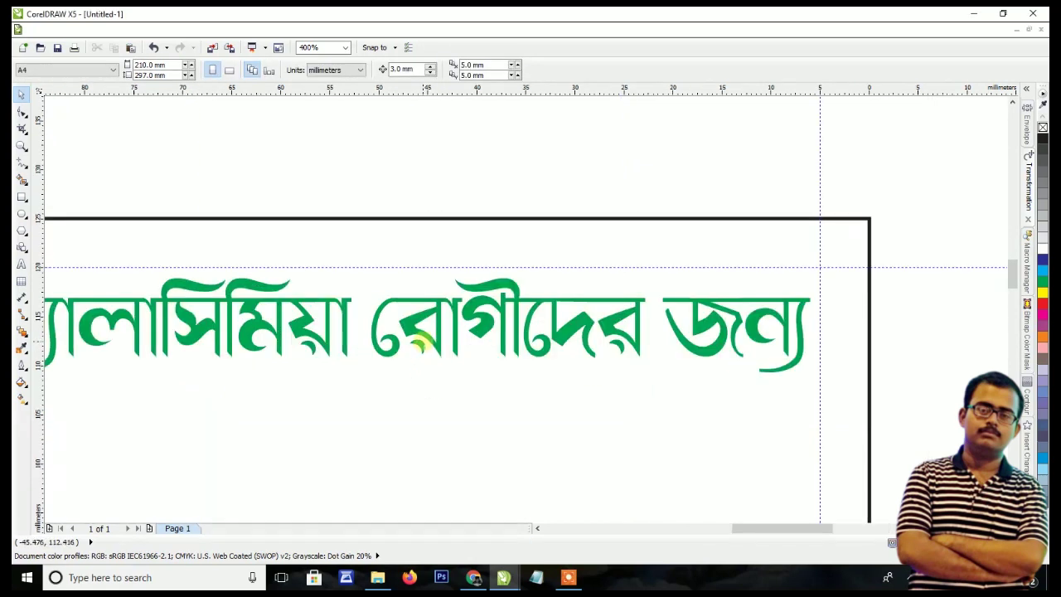
left_click(422, 342)
Stretch the green heading slightly taller
left_click_drag(403, 378, 403, 382)
scroll(429, 265, "down", 2)
scroll(447, 278, "down", 1)
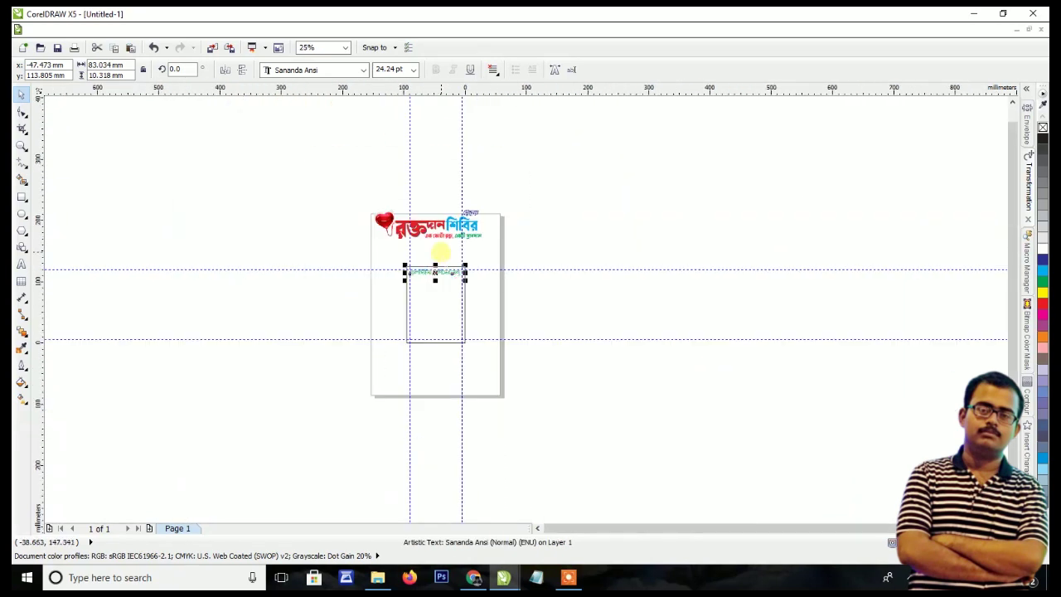
scroll(443, 257, "up", 1)
Move the heart-and-রক্তদান logo into the card, scaled down beneath the green heading
left_click_drag(295, 156, 451, 246)
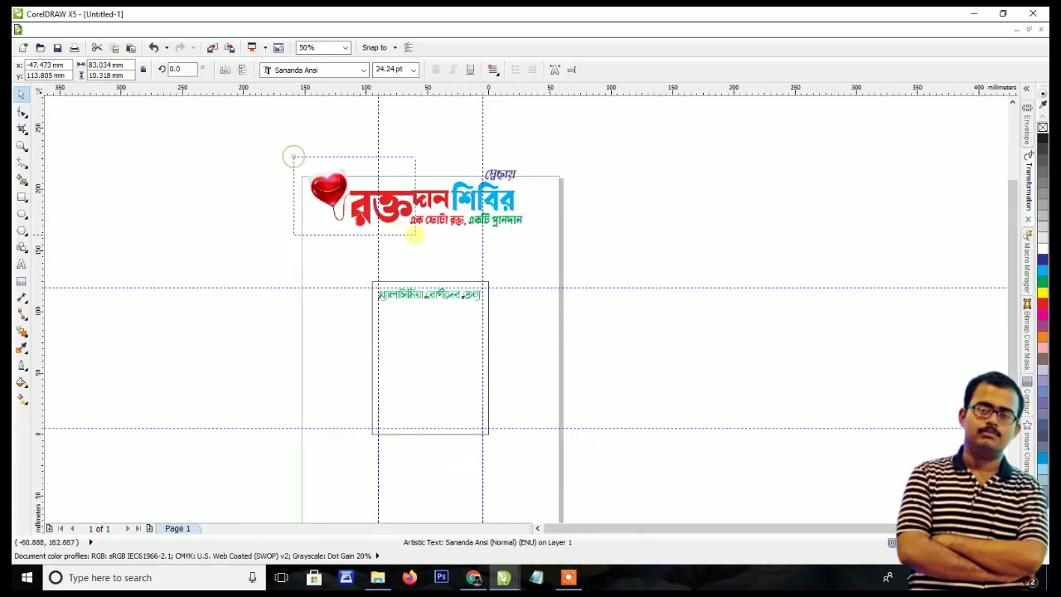
left_click_drag(415, 202, 484, 343)
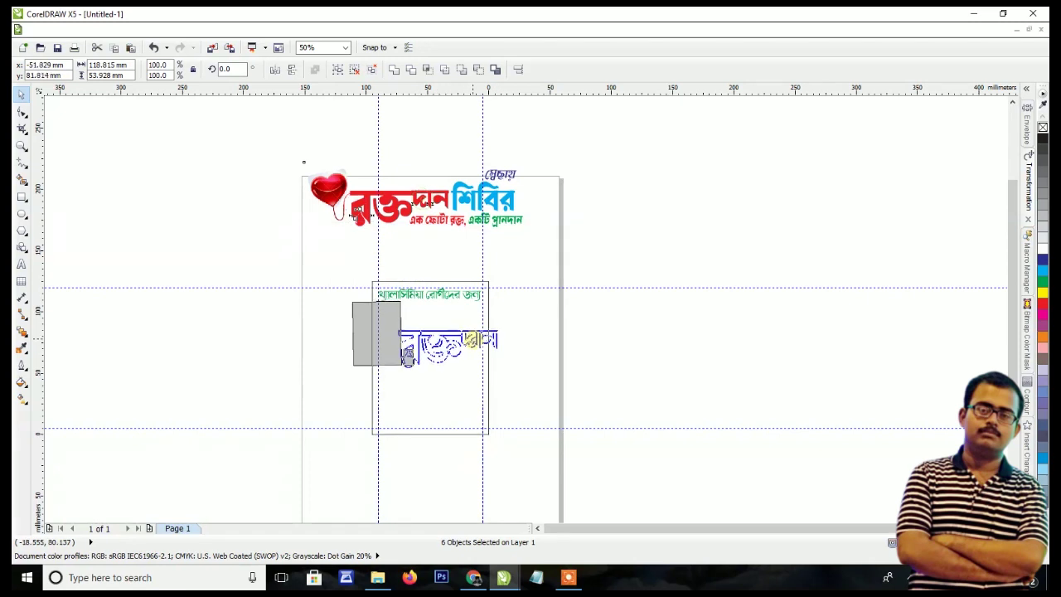
scroll(489, 340, "up", 1)
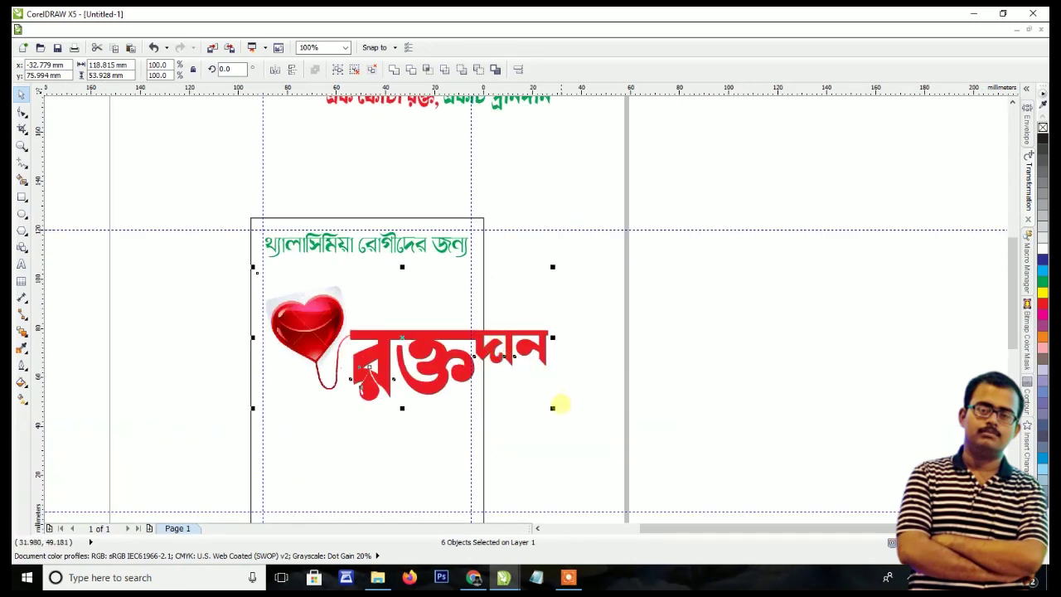
left_click_drag(552, 407, 475, 373)
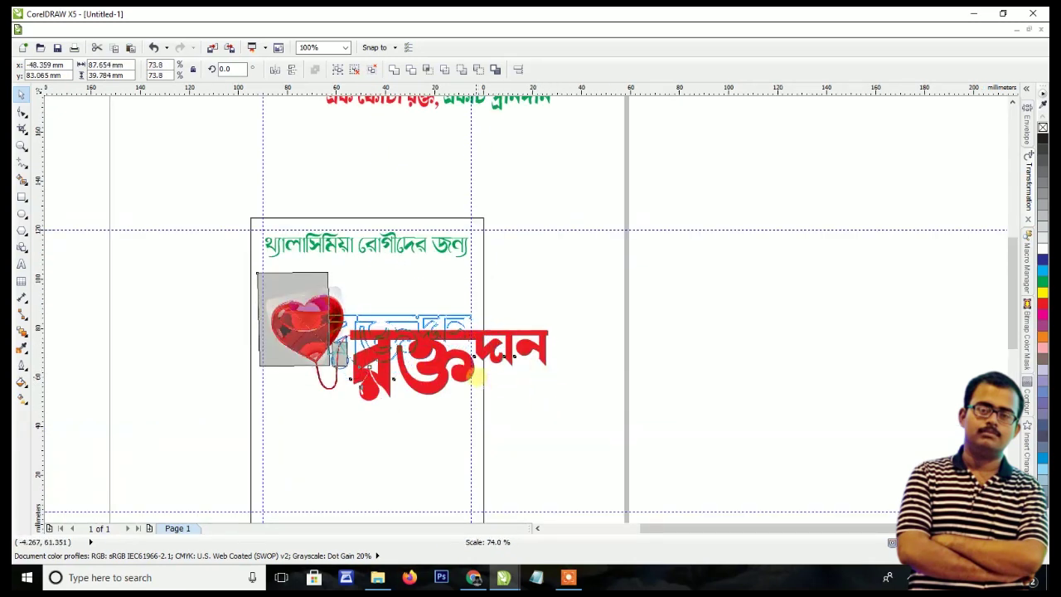
scroll(384, 296, "up", 1)
left_click_drag(368, 352, 375, 322)
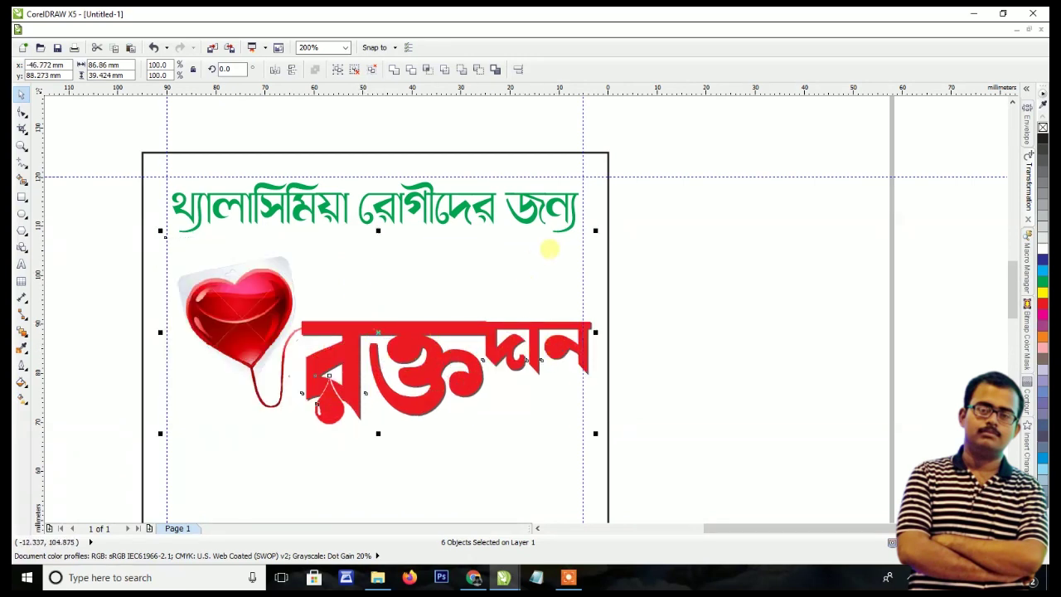
left_click_drag(473, 331, 460, 326)
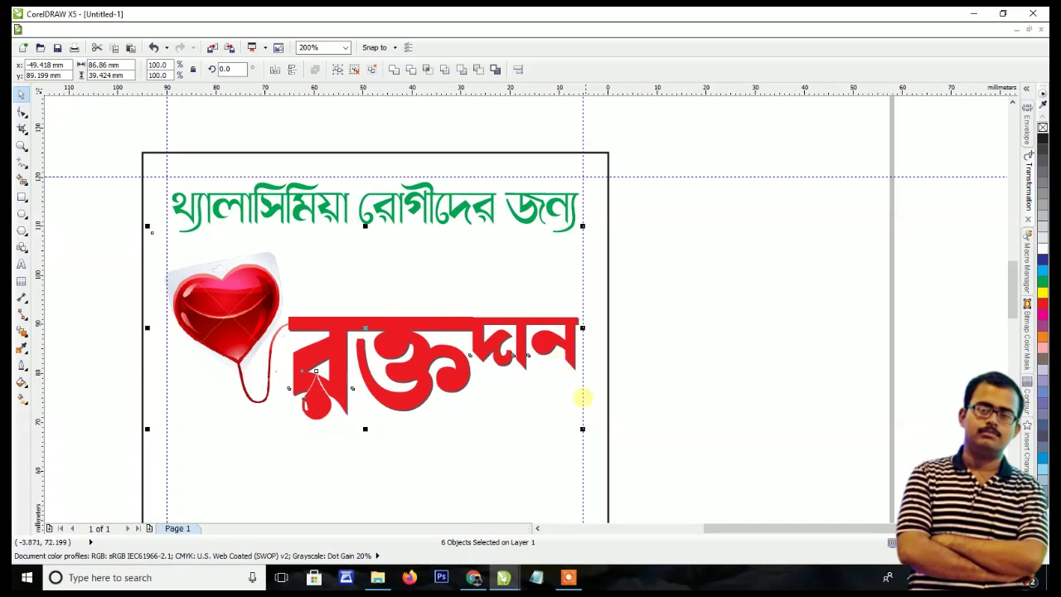
left_click_drag(542, 336, 544, 329)
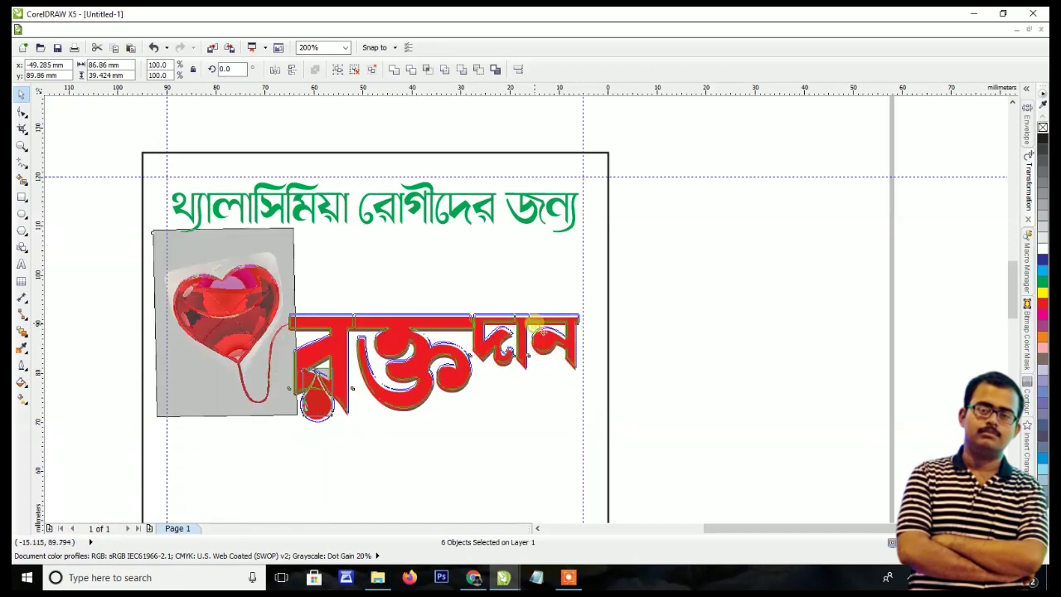
scroll(619, 234, "down", 2)
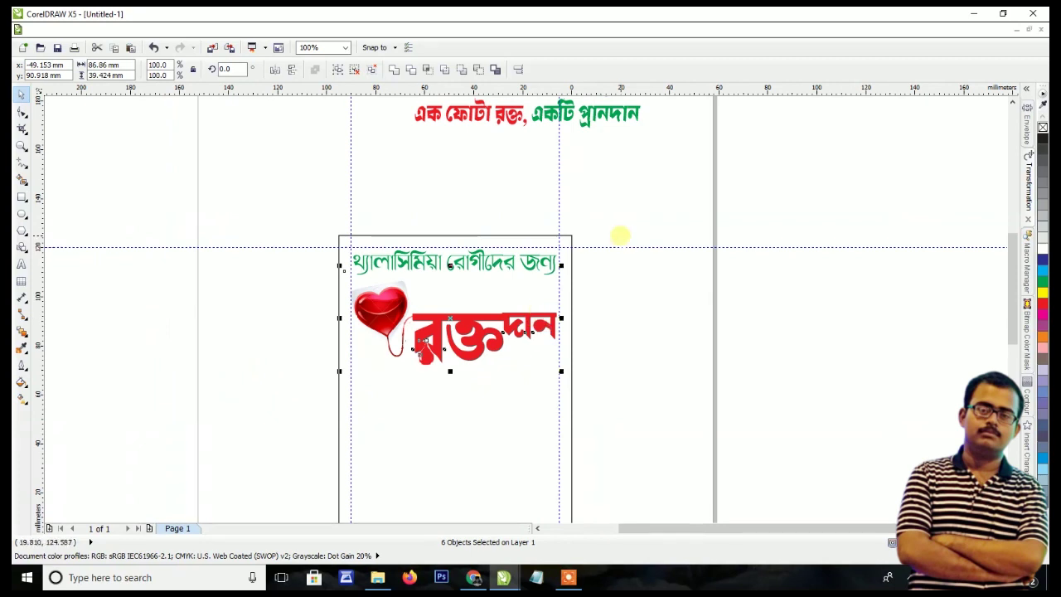
left_click(625, 204)
Place the blue word স্বেচ্ছায় above রক্তদান in the card and enlarge it
scroll(625, 195, "down", 1)
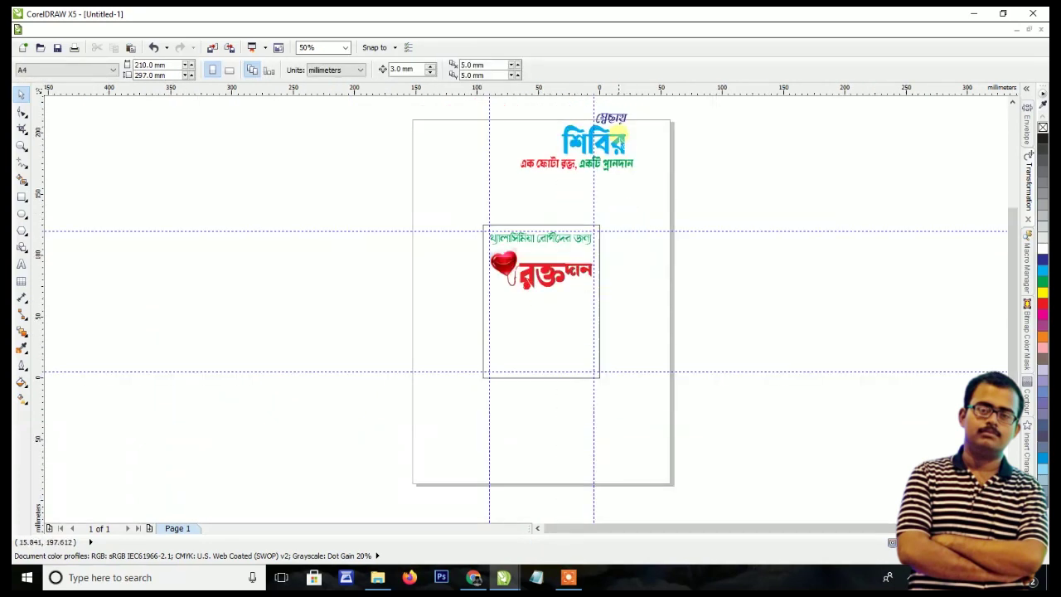
left_click_drag(619, 119, 554, 247)
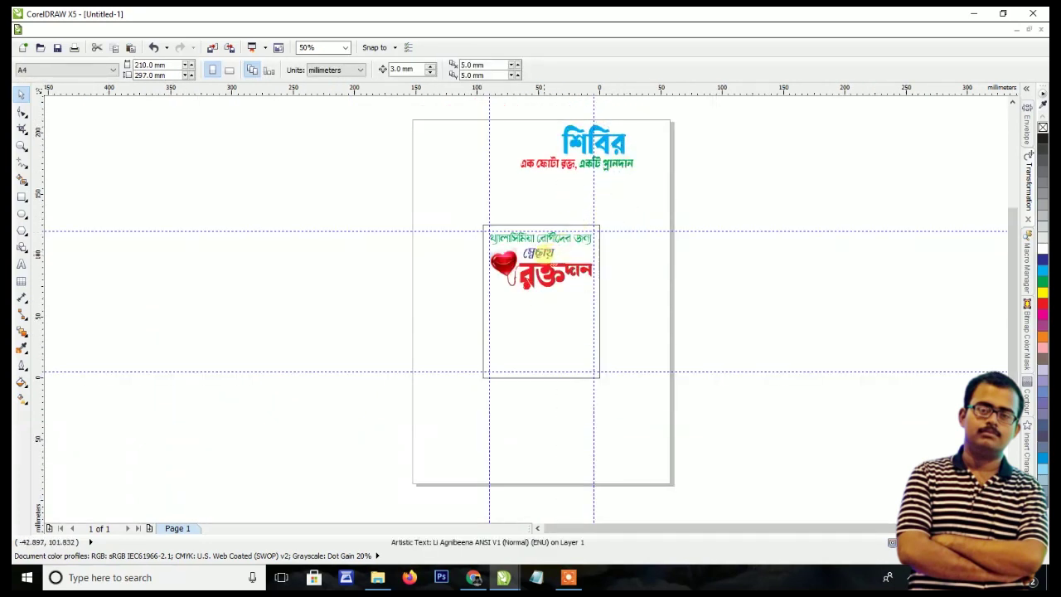
scroll(543, 252, "up", 3)
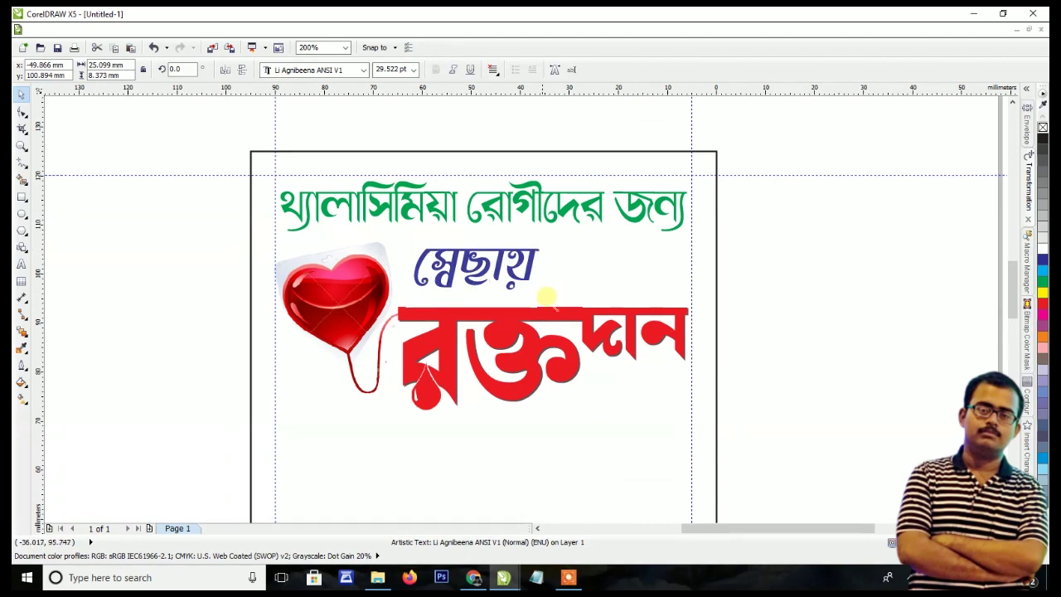
left_click_drag(547, 295, 572, 306)
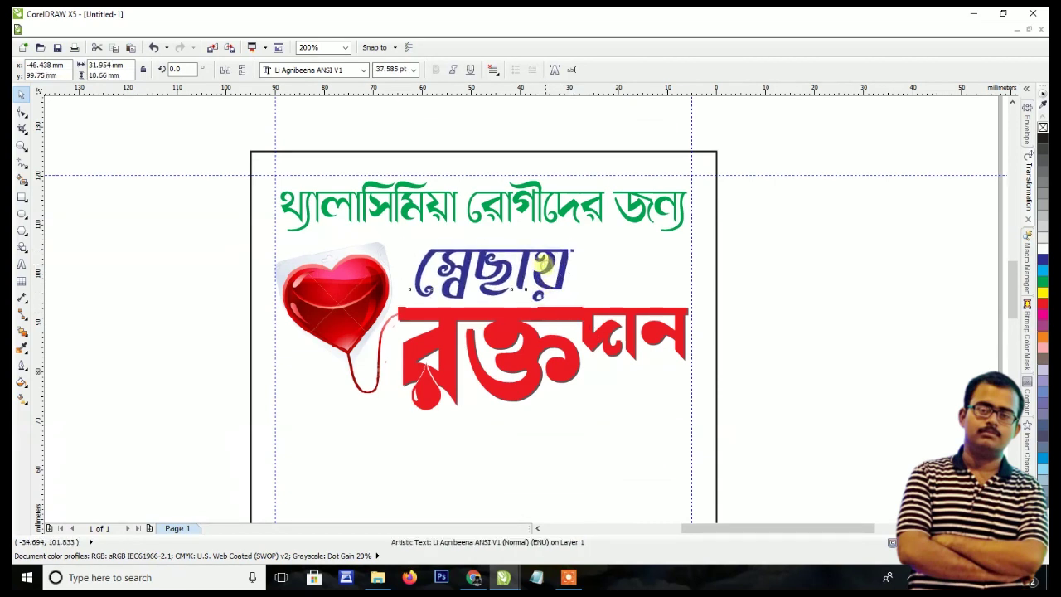
scroll(543, 264, "down", 1)
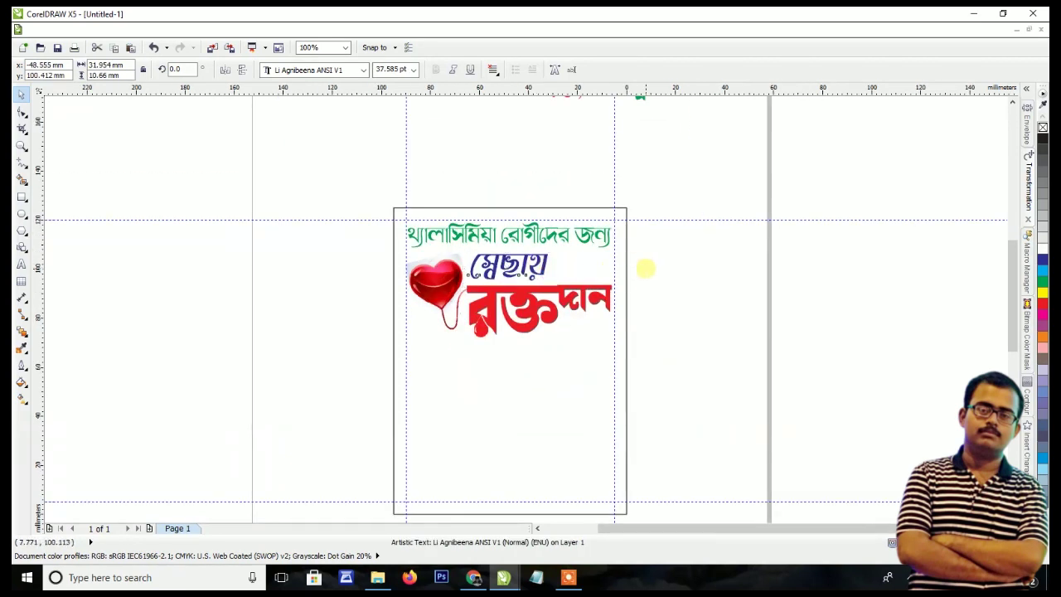
left_click(646, 267)
Shift the green heading up and stretch it taller to about 29.8 pt
scroll(506, 237, "up", 1)
scroll(539, 223, "up", 1)
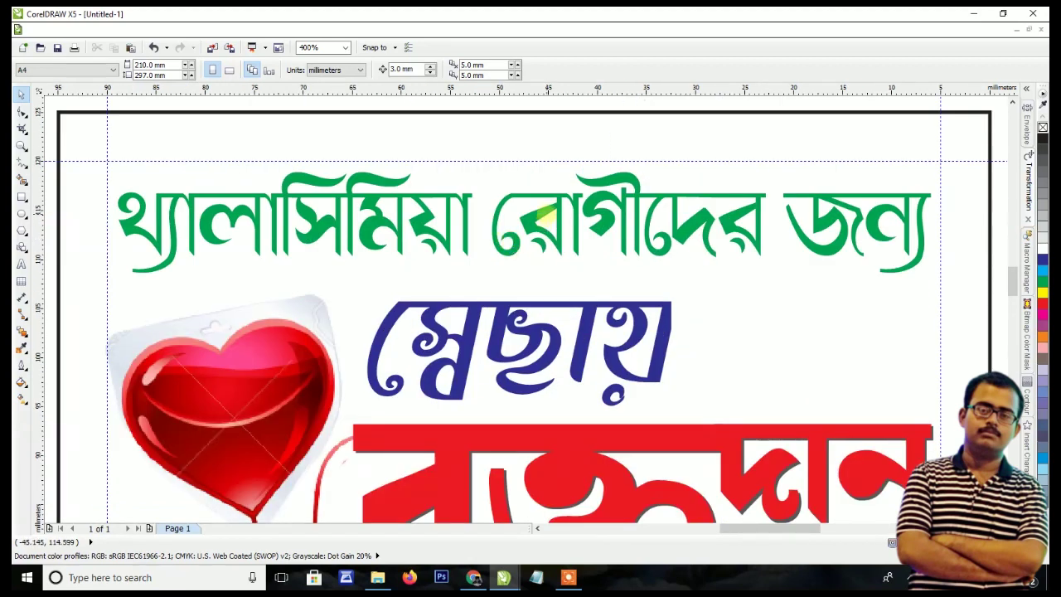
left_click_drag(557, 209, 561, 195)
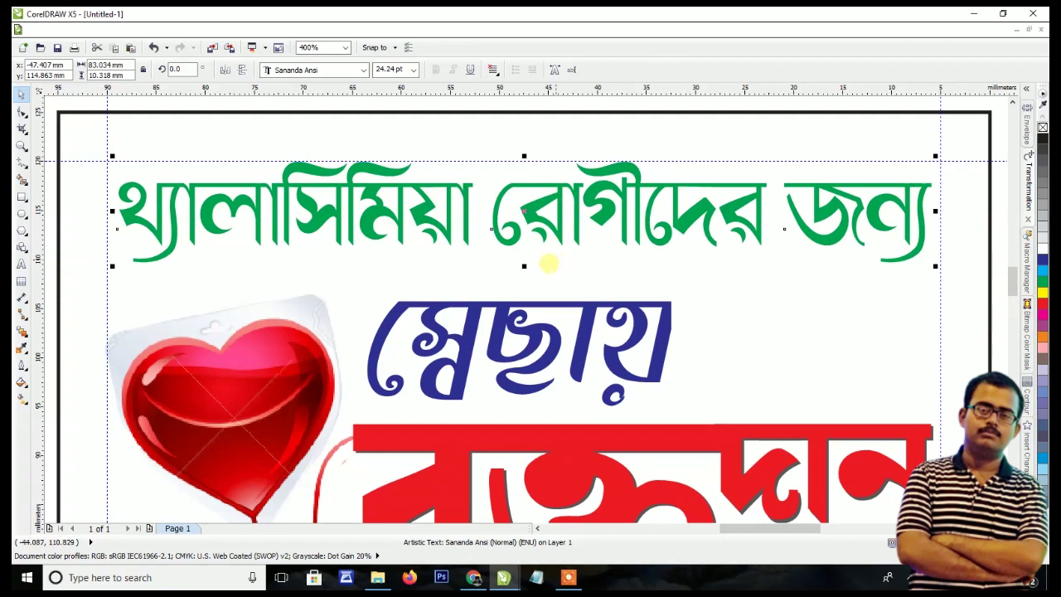
left_click_drag(524, 265, 522, 287)
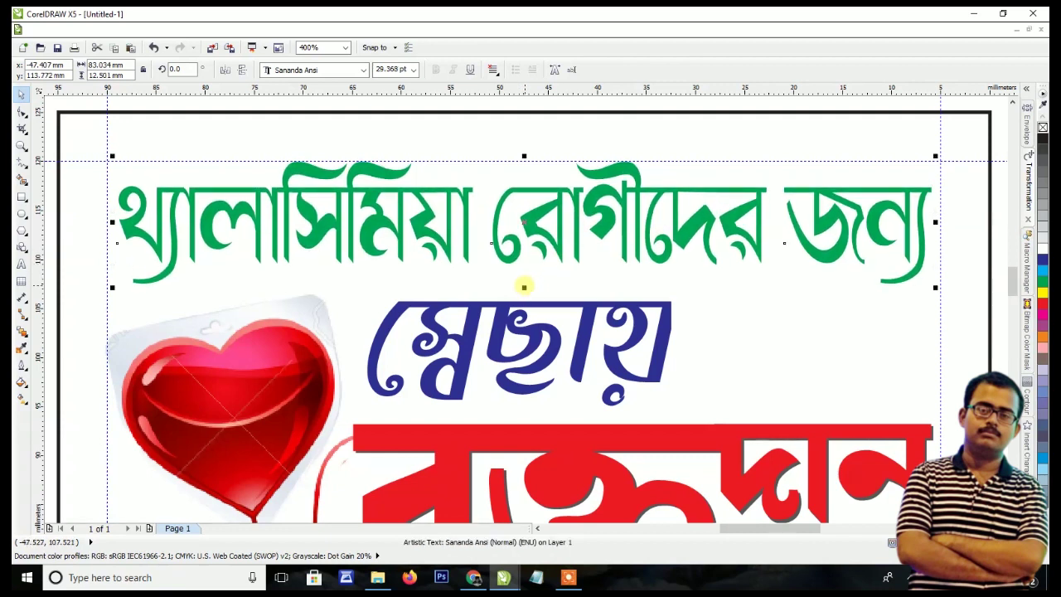
scroll(522, 287, "down", 2)
left_click_drag(630, 288, 634, 290)
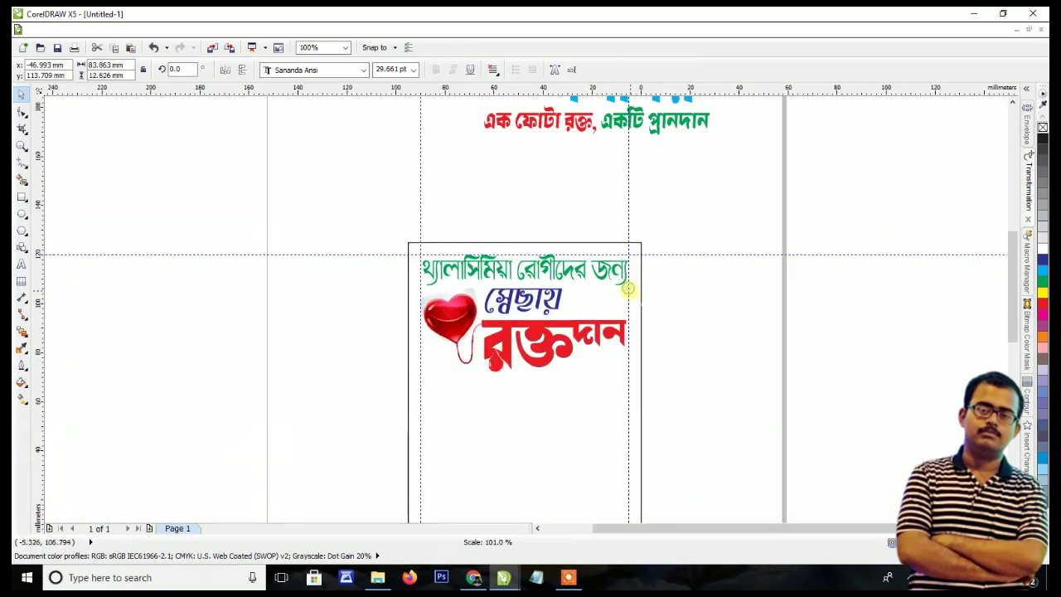
scroll(633, 286, "down", 2)
scroll(636, 205, "up", 1)
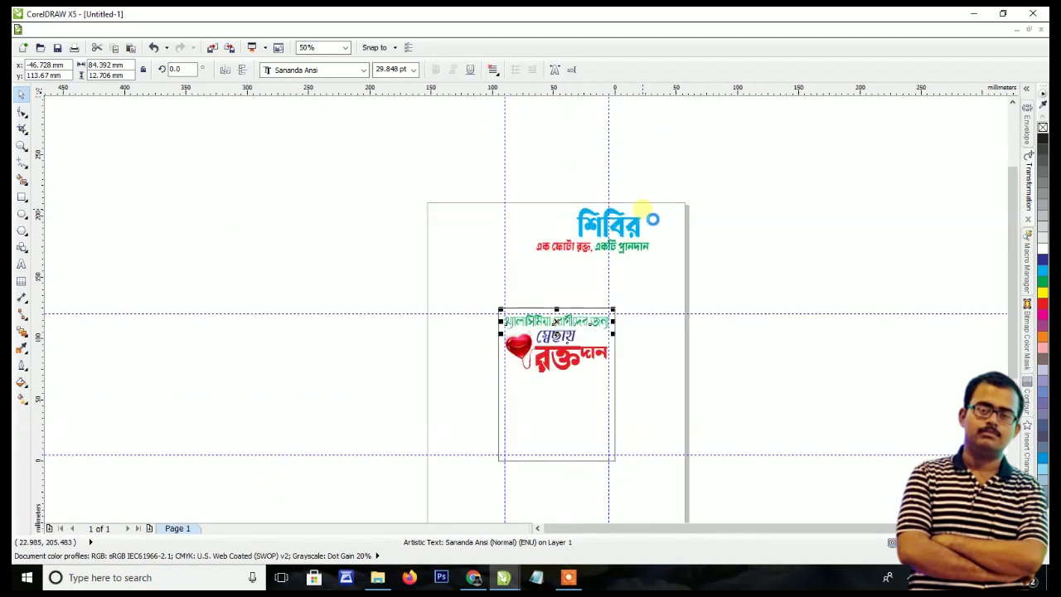
Move the শিবির title onto the card below রক্তদান and select its blue word
left_click_drag(686, 197, 556, 247)
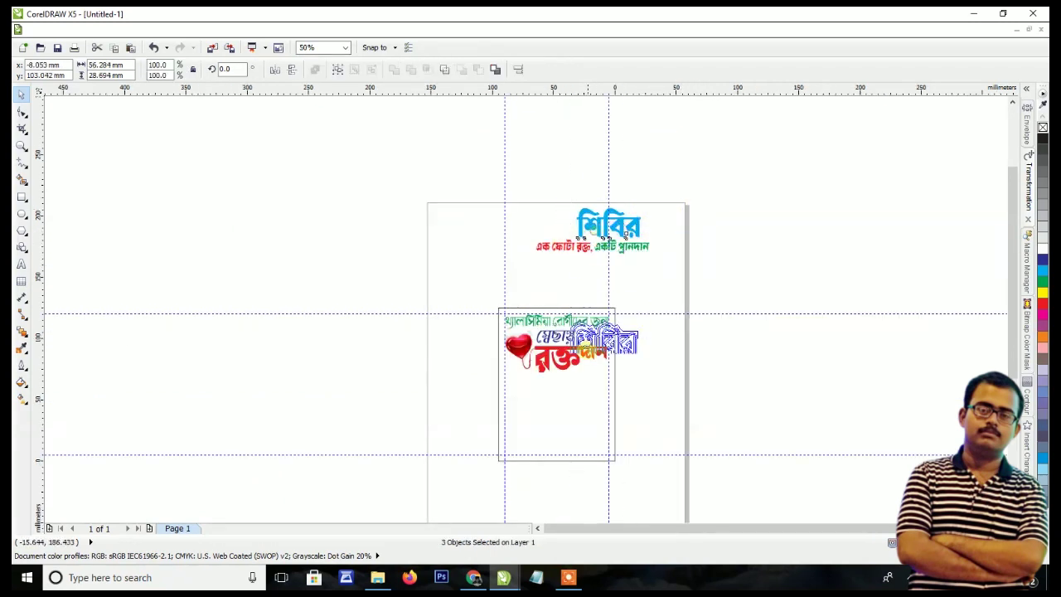
left_click_drag(599, 236, 587, 397)
scroll(587, 396, "up", 1)
scroll(595, 401, "up", 1)
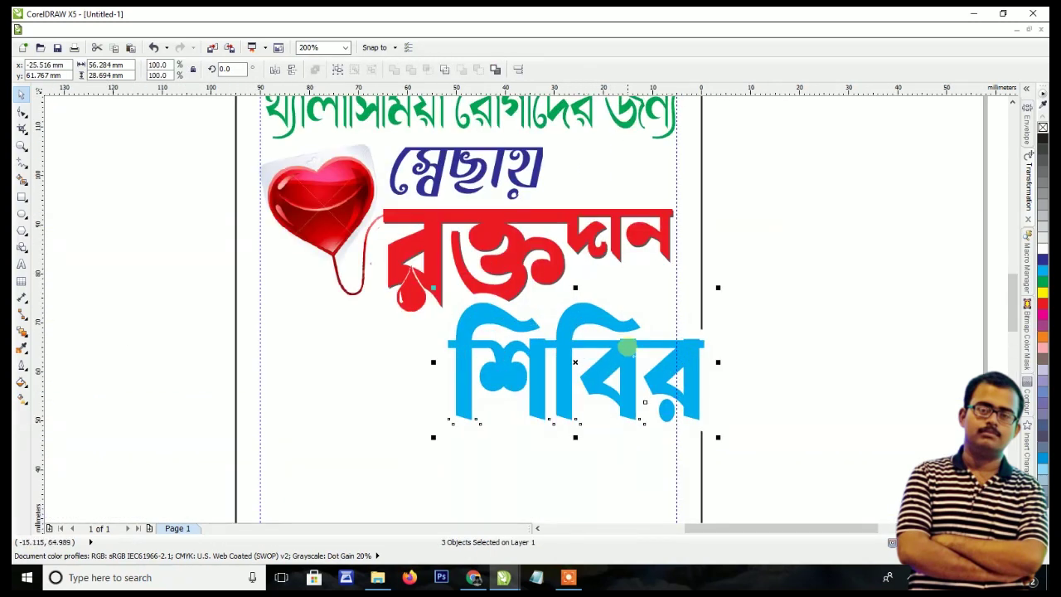
left_click(756, 335)
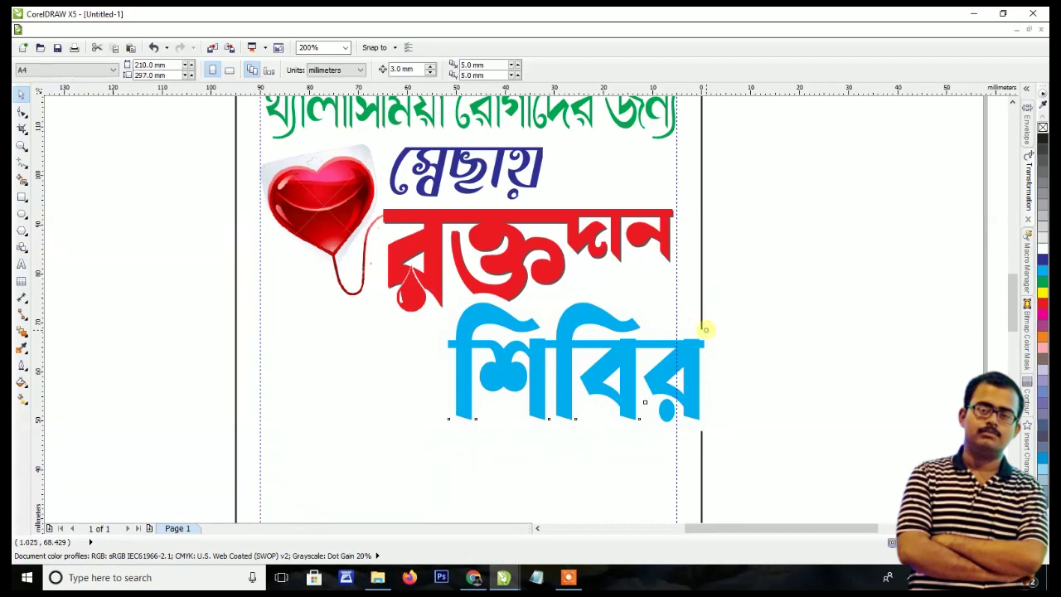
left_click(705, 330)
left_click(650, 73)
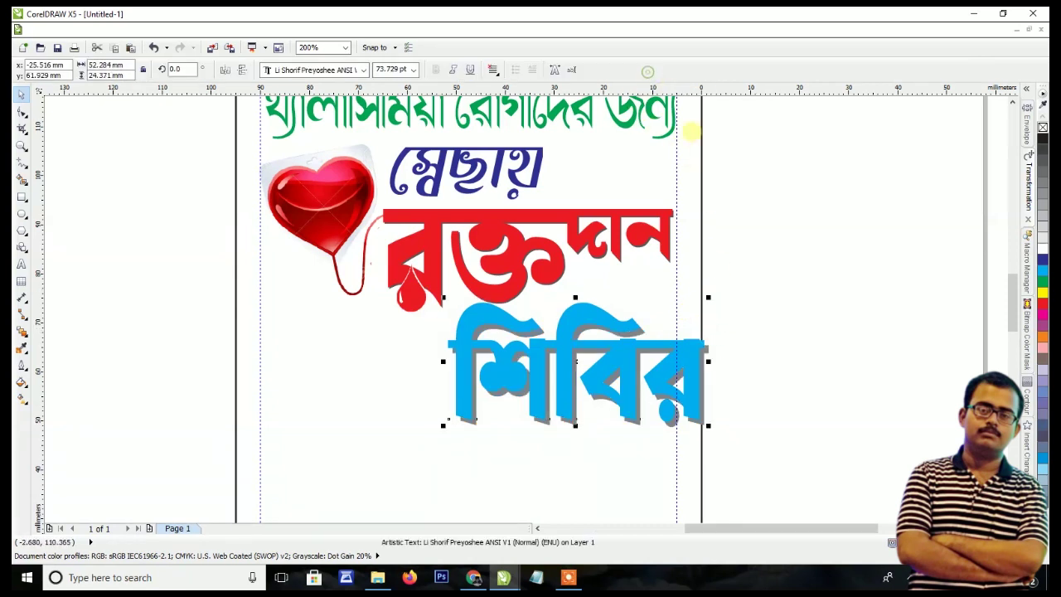
left_click(717, 331)
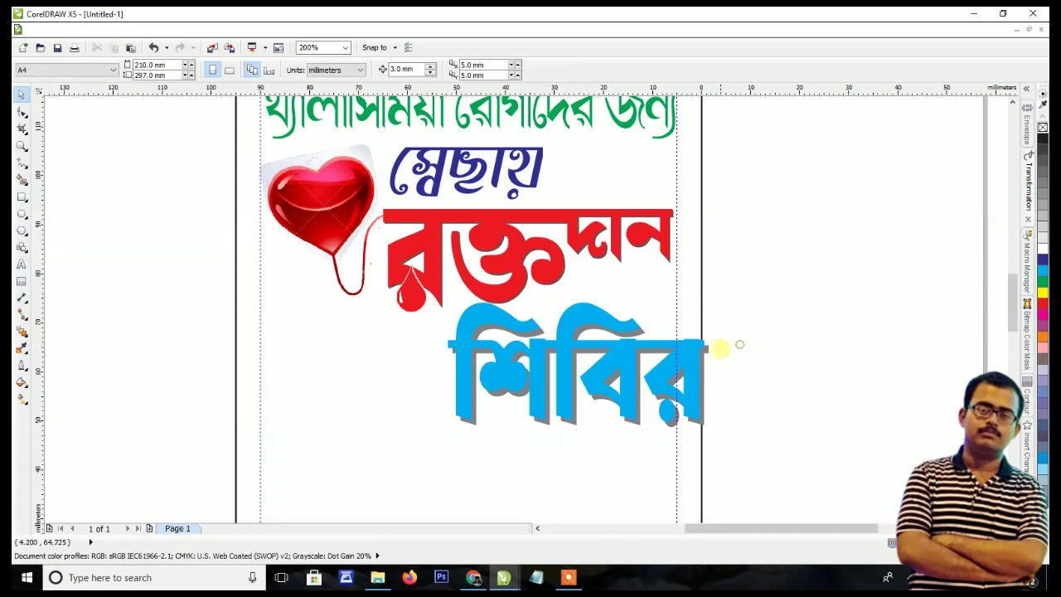
left_click(703, 347)
left_click(700, 328)
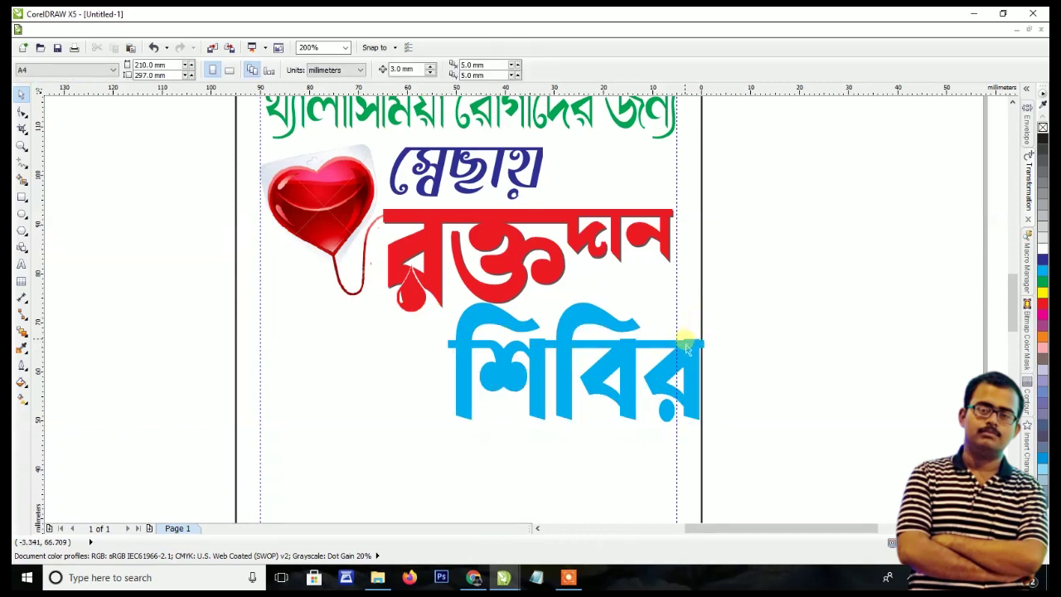
left_click(685, 340)
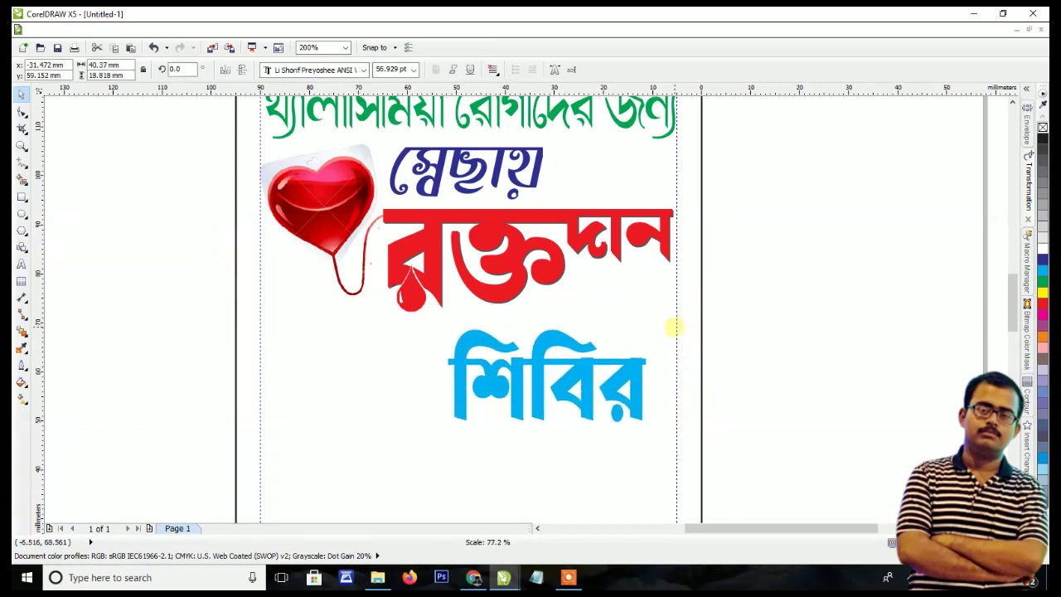
Shrink শিবির to about 44.5 pt and tuck it under রক্তদান at the right edge
left_click_drag(708, 299, 660, 337)
mouse_move(620, 374)
left_mouse_down()
mouse_move(635, 342)
mouse_move(666, 355)
mouse_move(649, 334)
left_mouse_up()
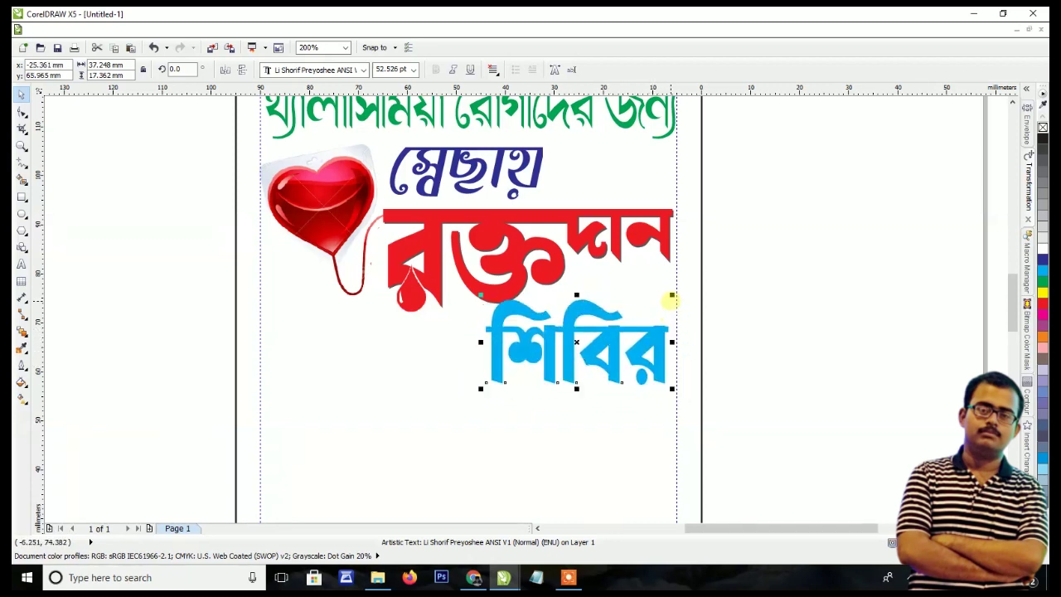
mouse_move(670, 300)
left_mouse_down()
mouse_move(643, 334)
mouse_move(663, 317)
left_mouse_up()
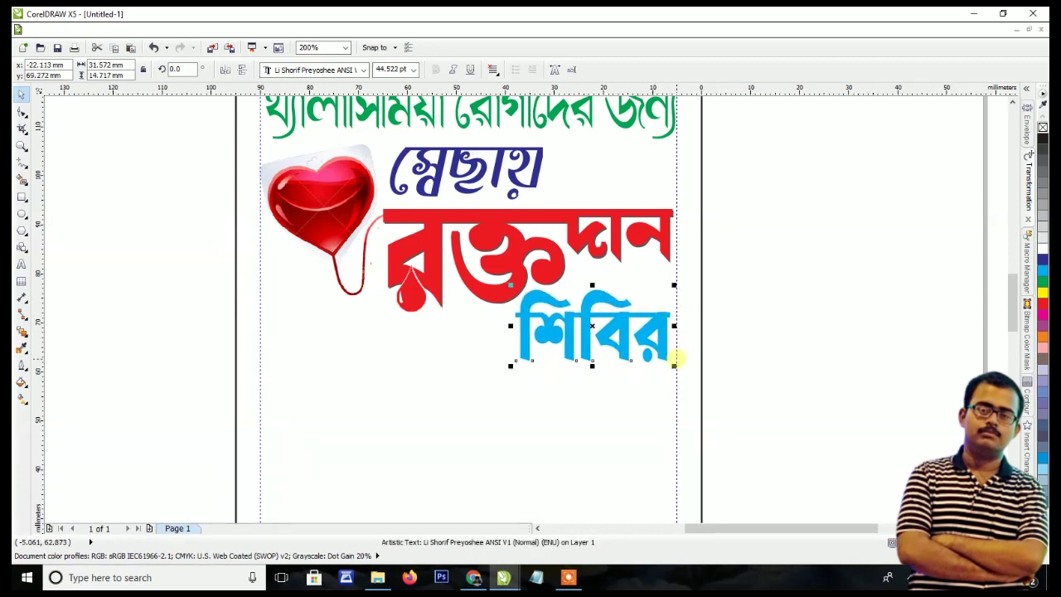
left_click(741, 332)
scroll(638, 297, "down", 1)
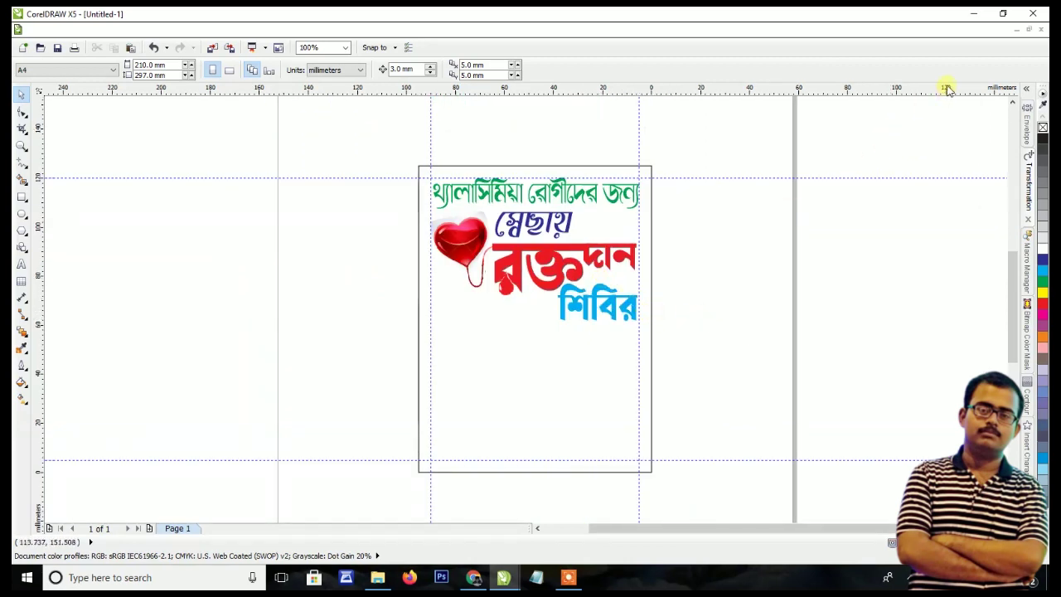
left_click(1016, 32)
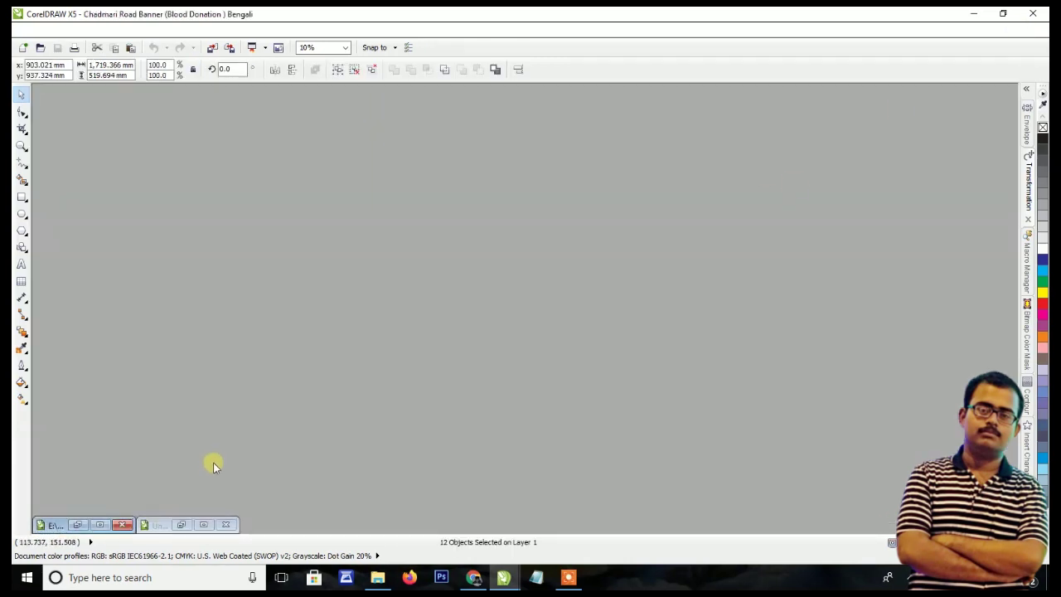
Select the green organiser line and pink address line in the Chadmari Road banner
left_click(106, 523)
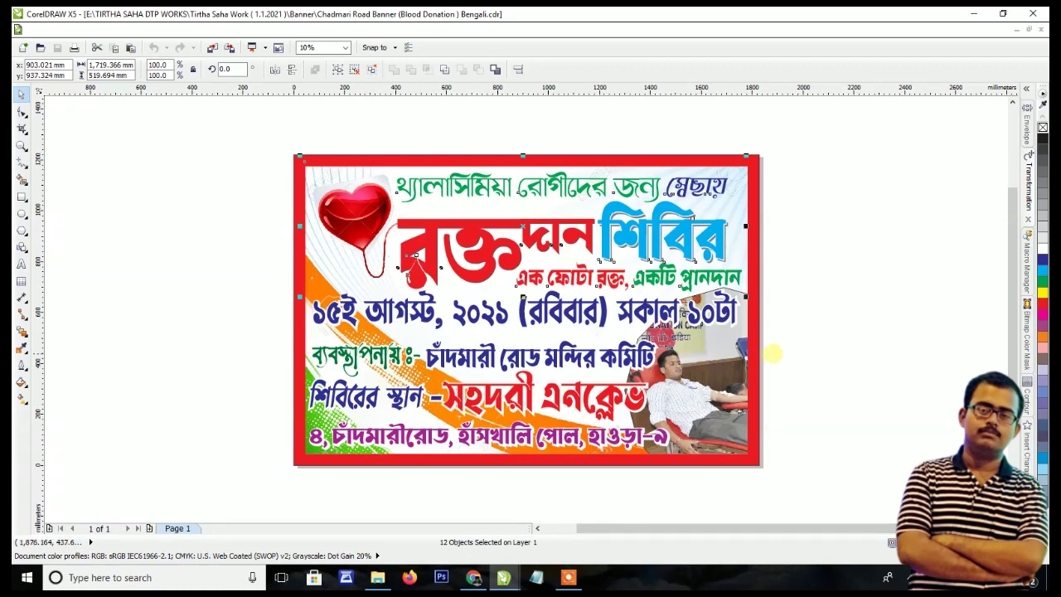
left_click(772, 354)
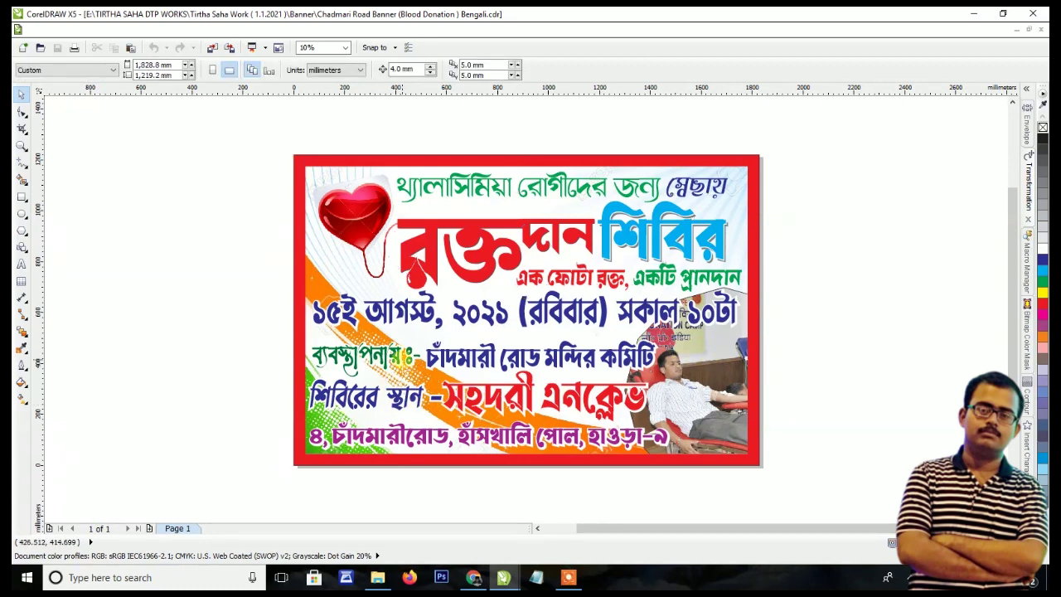
left_click(398, 355)
left_click(447, 358)
left_click(471, 437, "shift")
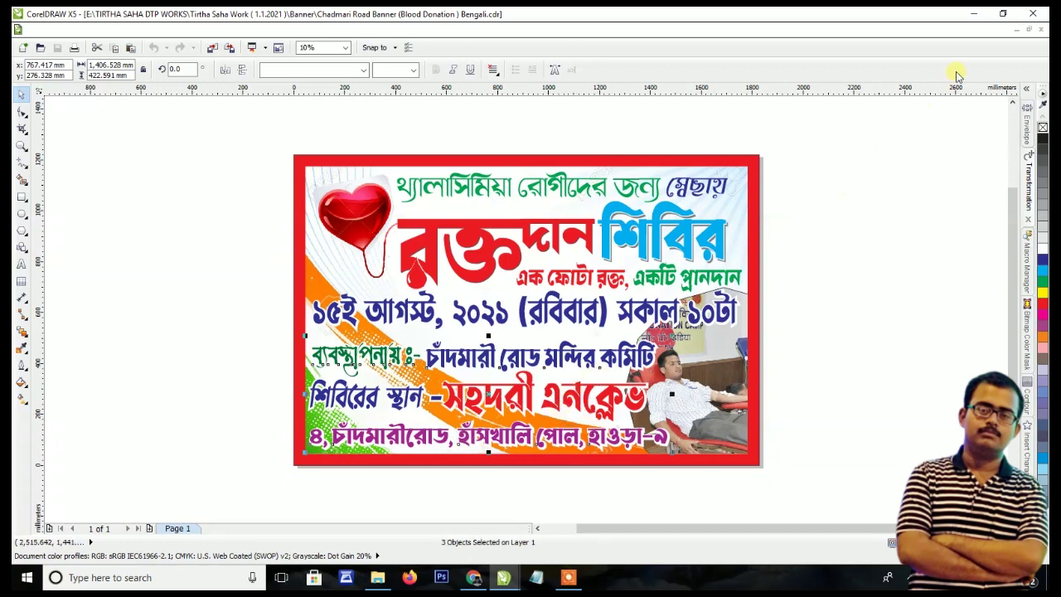
Paste the copied banner lines into the Untitled-1 card document
left_click(1017, 29)
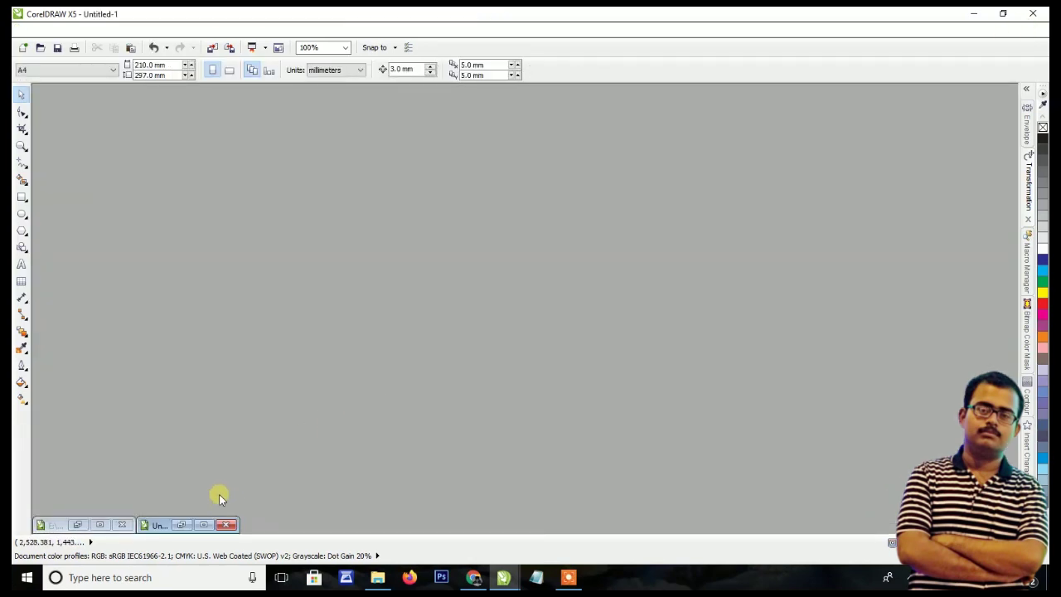
left_click(207, 524)
key("ctrl+v")
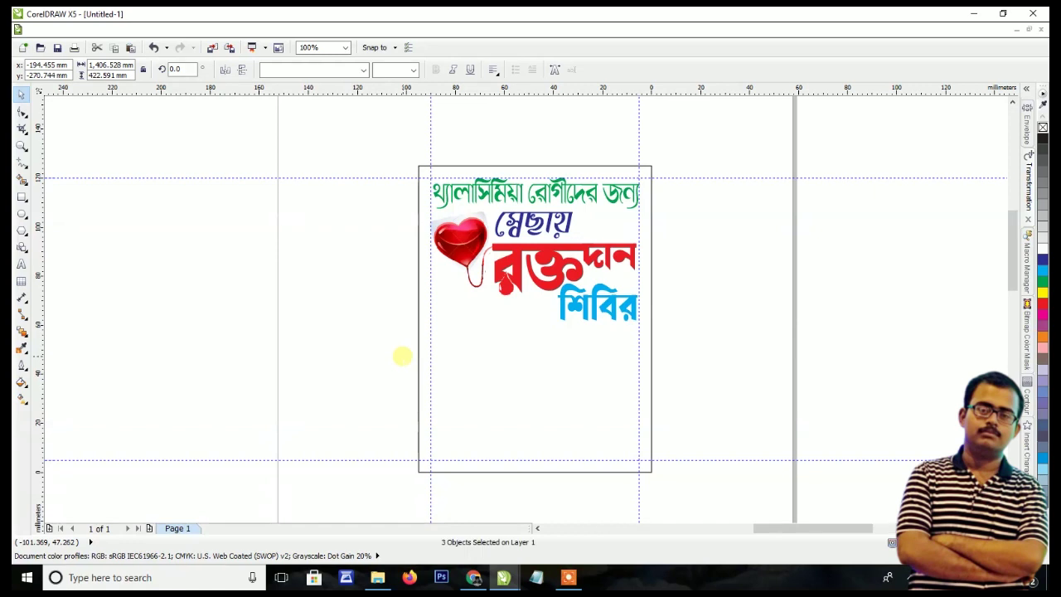
Shrink the pasted organiser lines to about 15% and move the green label onto the card
scroll(402, 357, "down", 1)
scroll(442, 318, "down", 1)
scroll(461, 340, "down", 1)
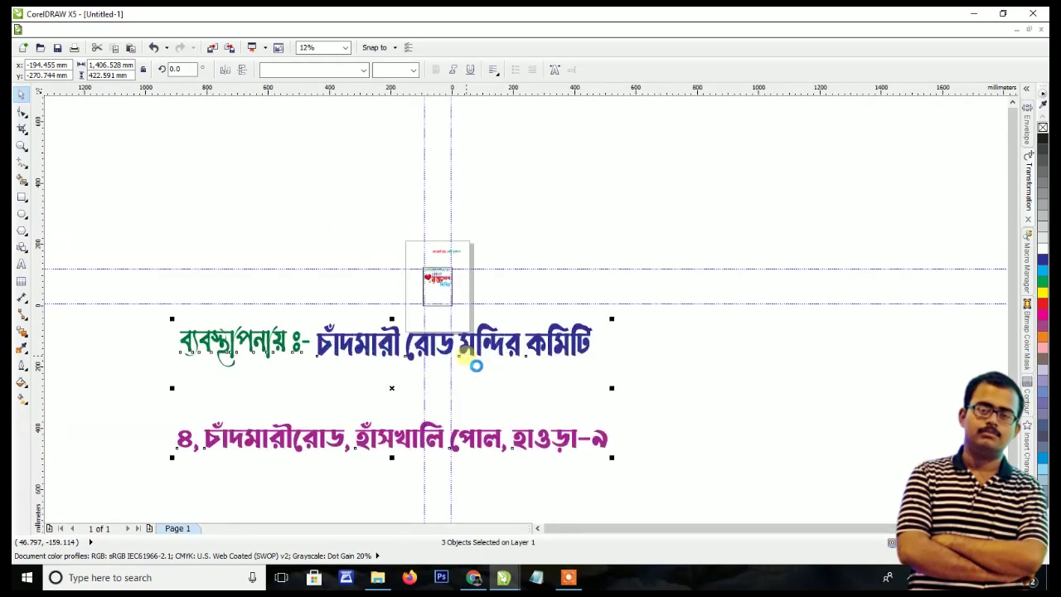
mouse_move(612, 318)
left_mouse_down()
mouse_move(536, 374)
mouse_move(429, 377)
mouse_move(438, 305)
left_mouse_up()
scroll(438, 305, "up", 5)
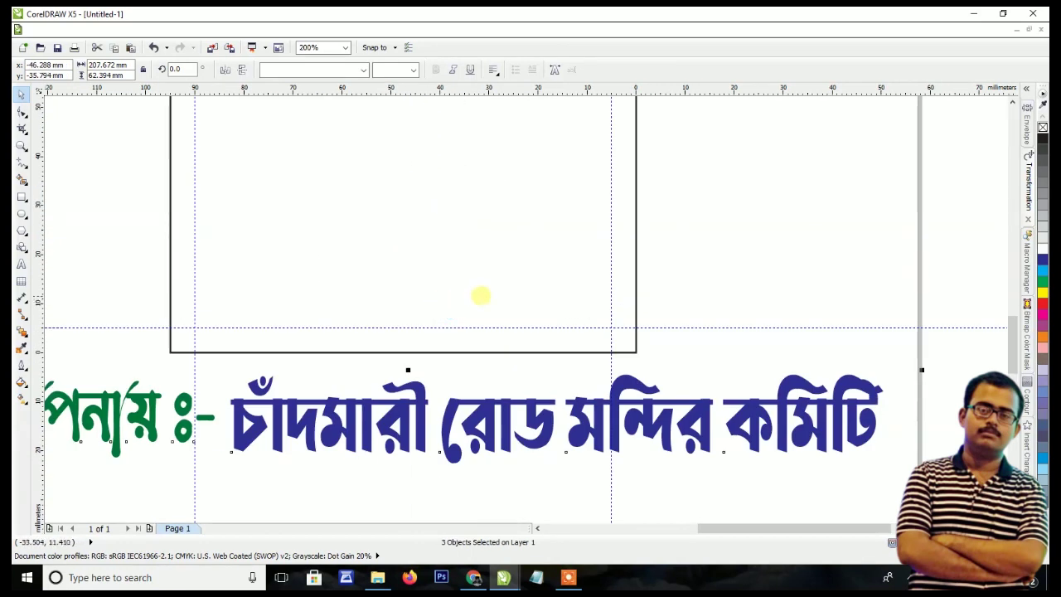
left_click(614, 285)
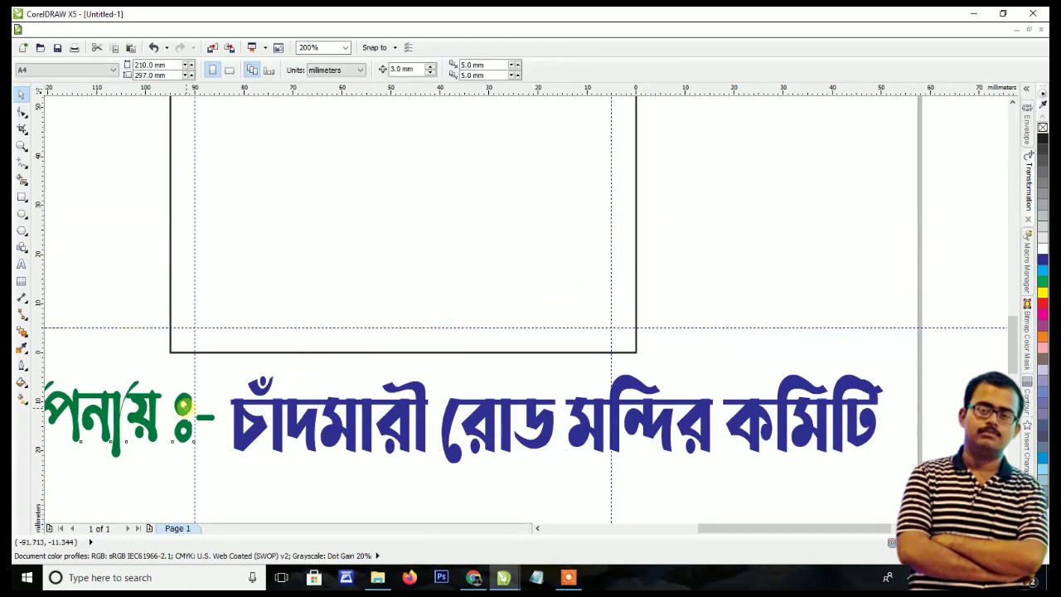
left_click_drag(182, 405, 486, 194)
Size the green label to 35 pt and re-paste its text as new text on the card
scroll(470, 207, "down", 2)
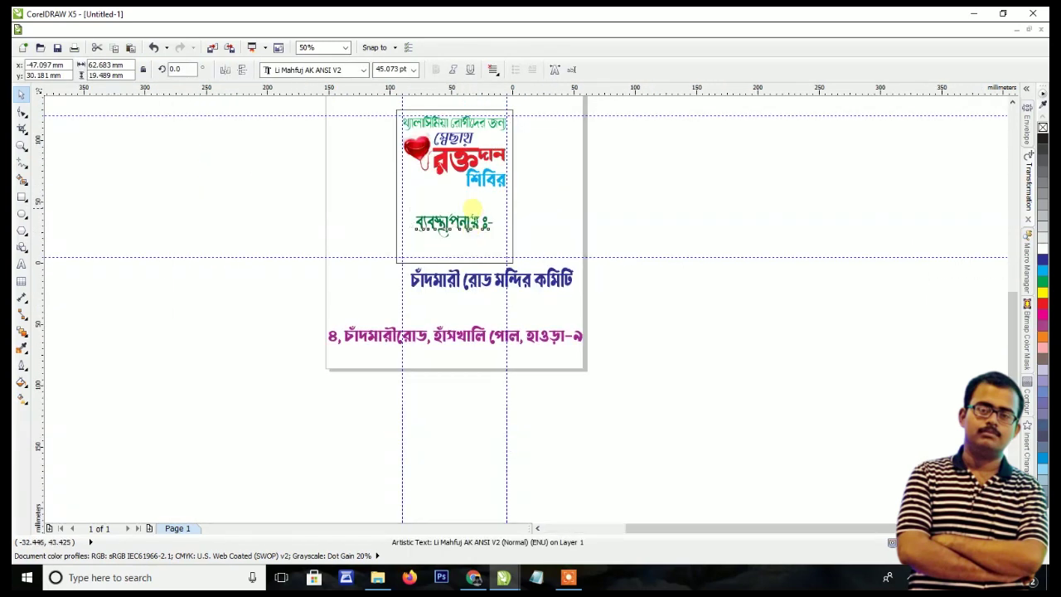
scroll(471, 207, "up", 2)
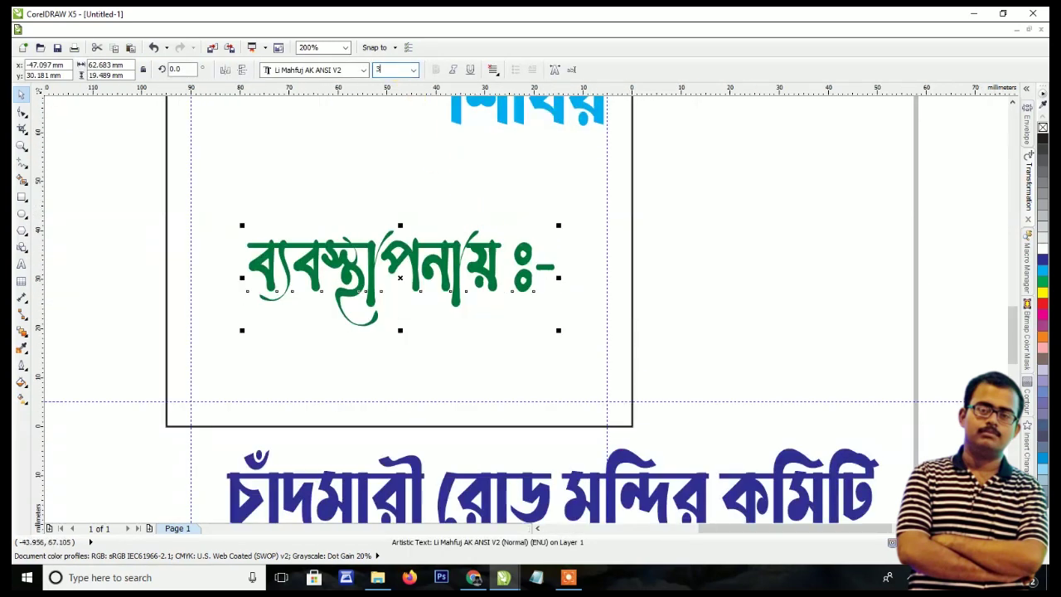
type("35")
key("Return")
left_click(36, 267)
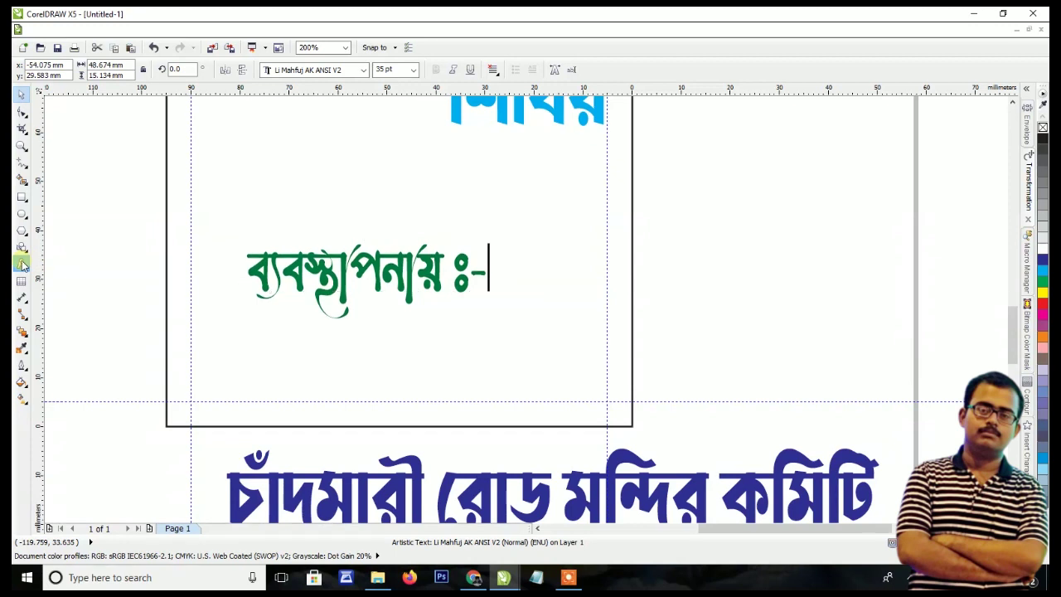
key("Delete")
left_click(370, 217)
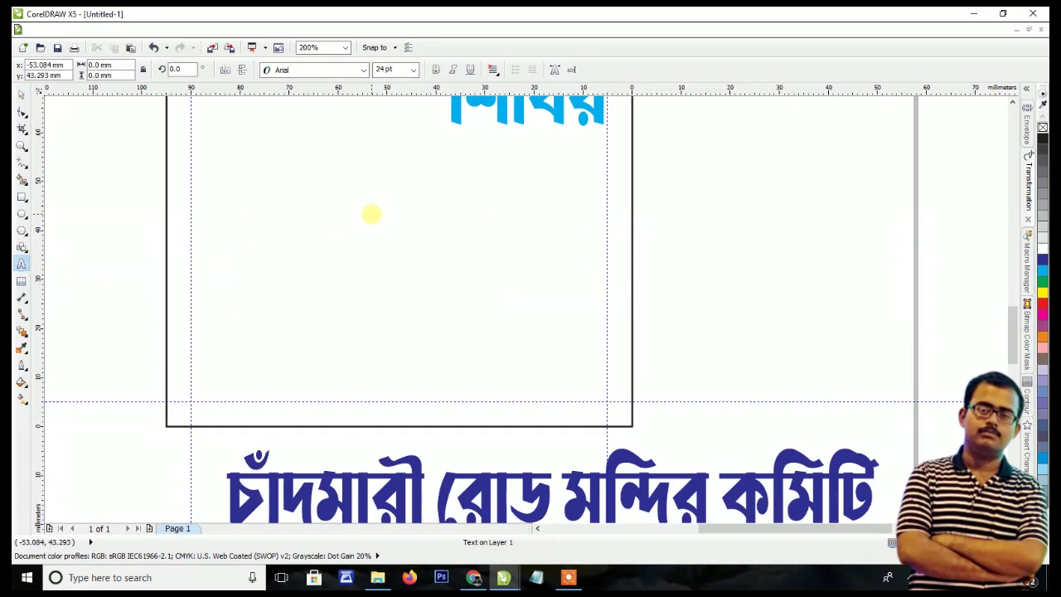
key("ctrl+v")
Set the green ব্যবস্থাপনায় ঃ- label to 30 pt and move it up and left
left_click(22, 93)
triple_click(390, 69)
type("3")
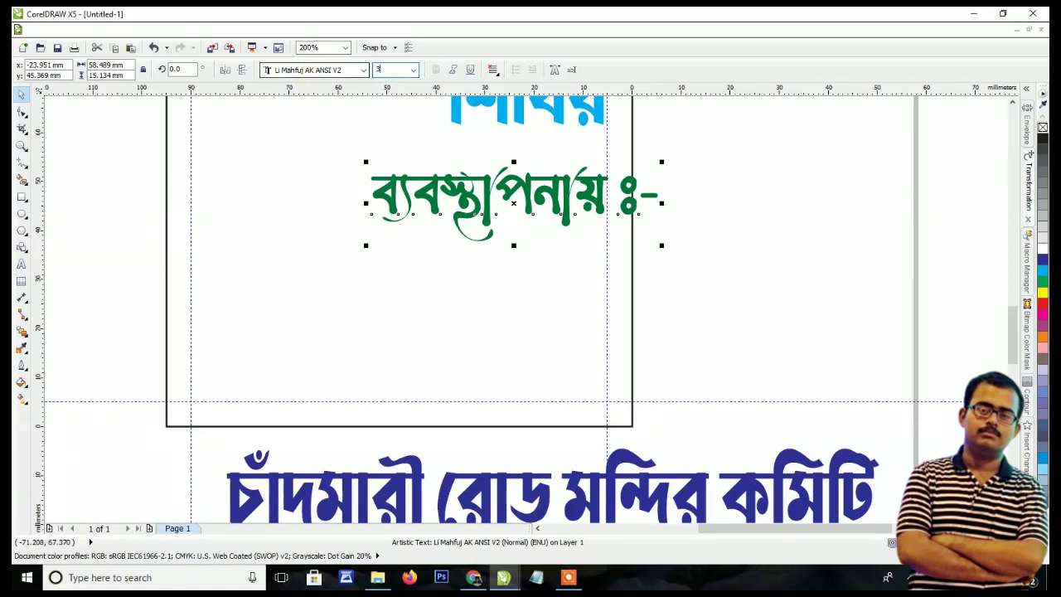
type("0")
key("Return")
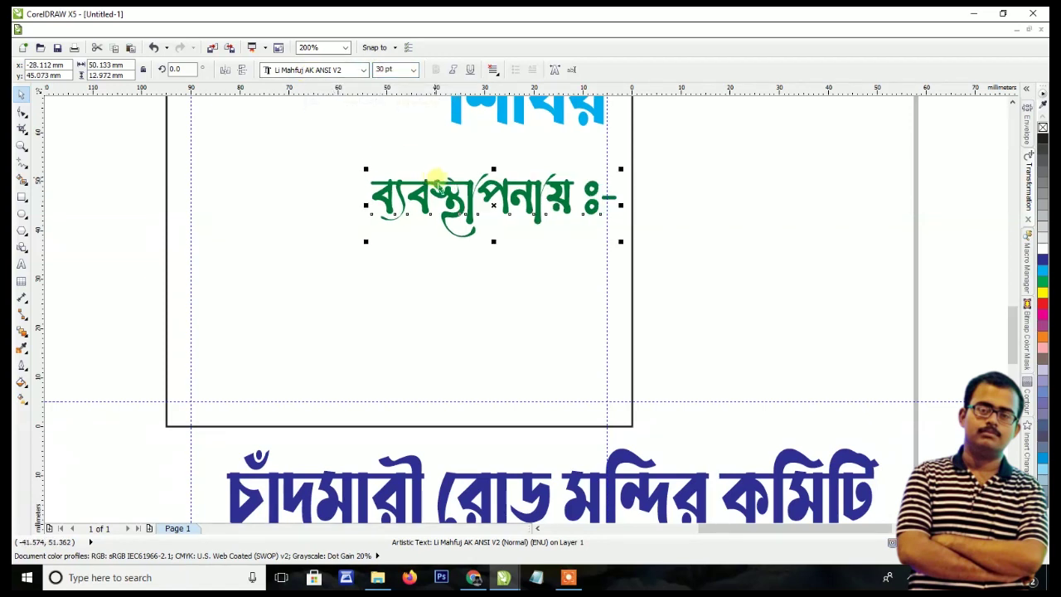
left_click_drag(451, 182, 374, 164)
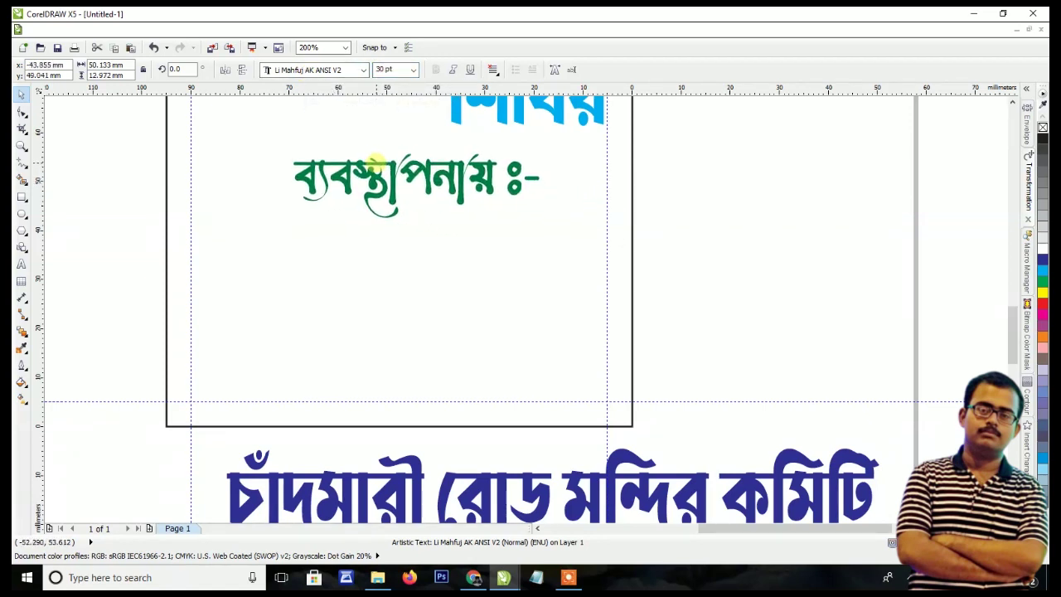
Centre the green label horizontally on the card with the page frame via Align and Distribute
left_click(430, 259, "shift")
left_click(518, 70)
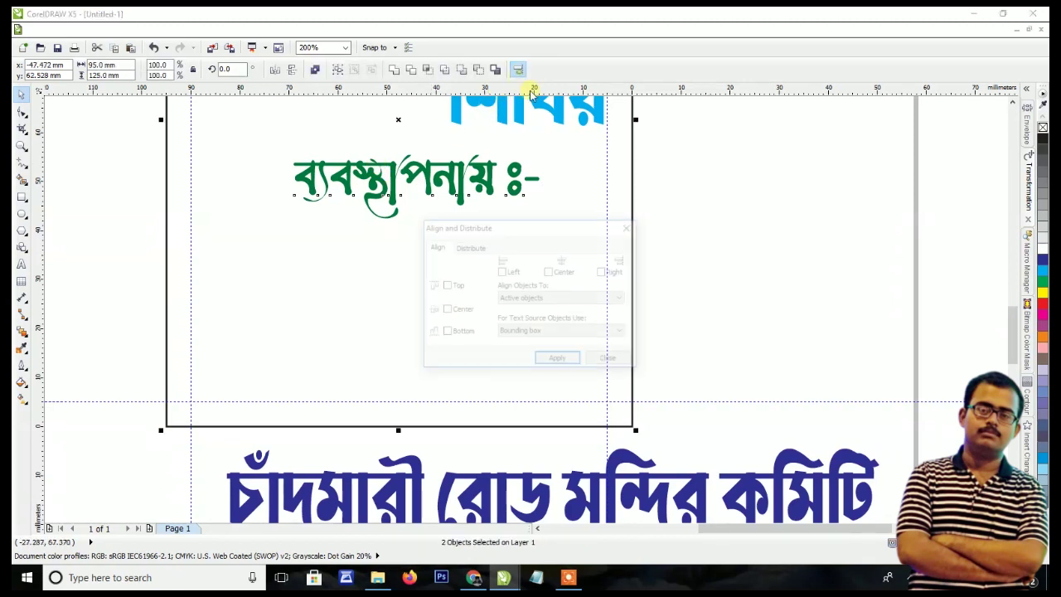
left_click(560, 359)
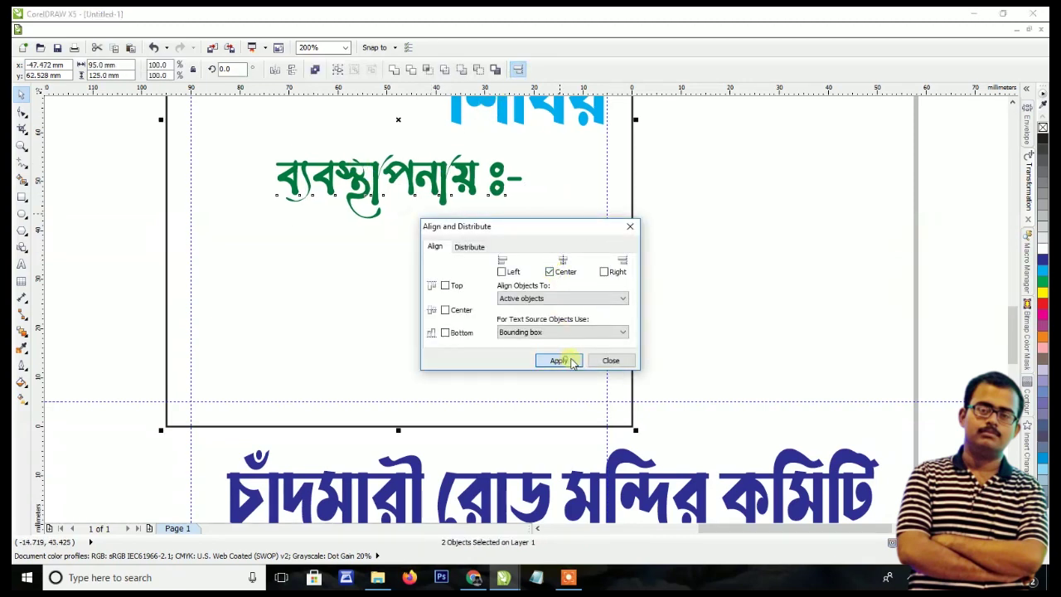
left_click(611, 360)
left_click(670, 357)
left_click_drag(643, 471, 608, 277)
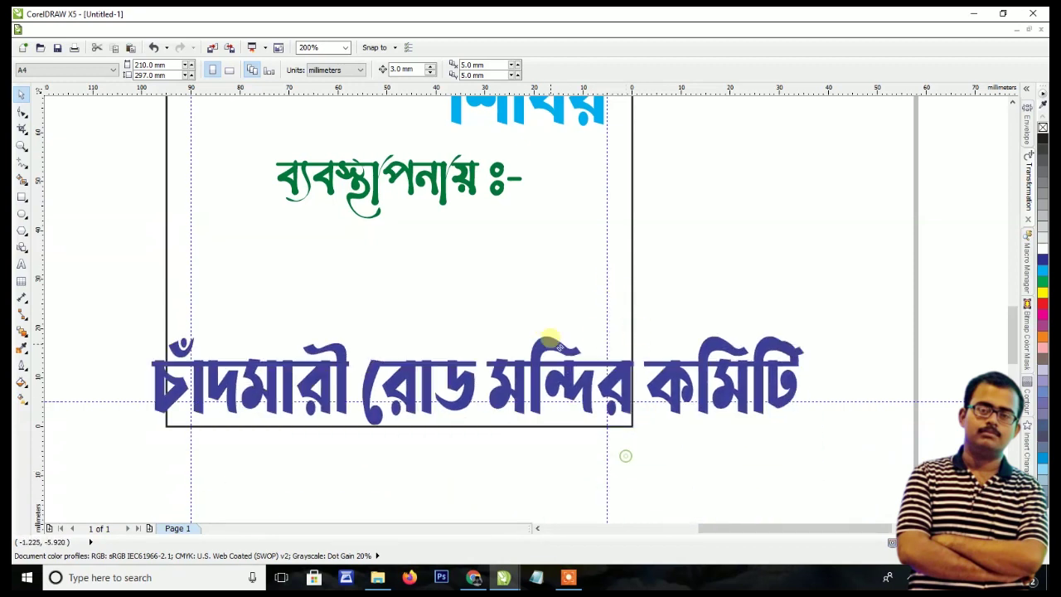
Move the blue committee line up under the green label and resize it to fit
left_click_drag(622, 468, 587, 240)
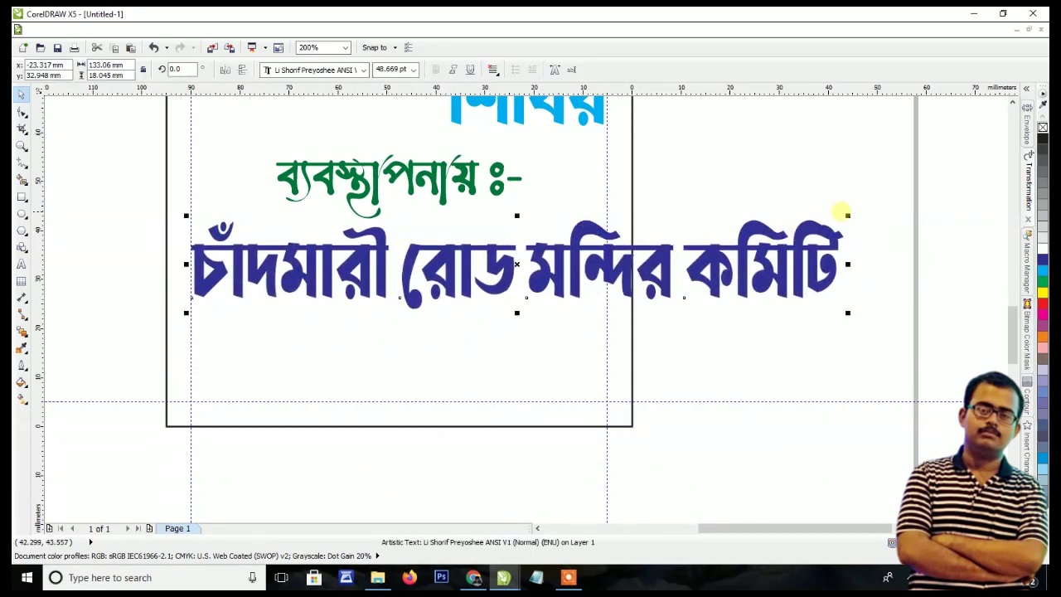
left_click_drag(845, 217, 687, 246)
left_click_drag(405, 246, 407, 228)
scroll(407, 228, "up", 1)
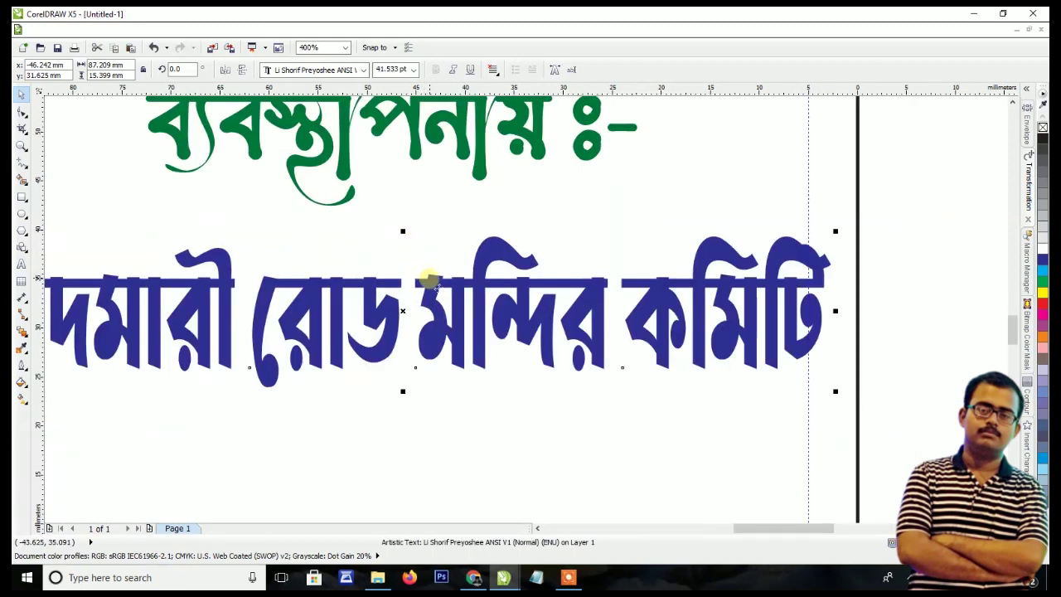
left_click_drag(429, 279, 431, 231)
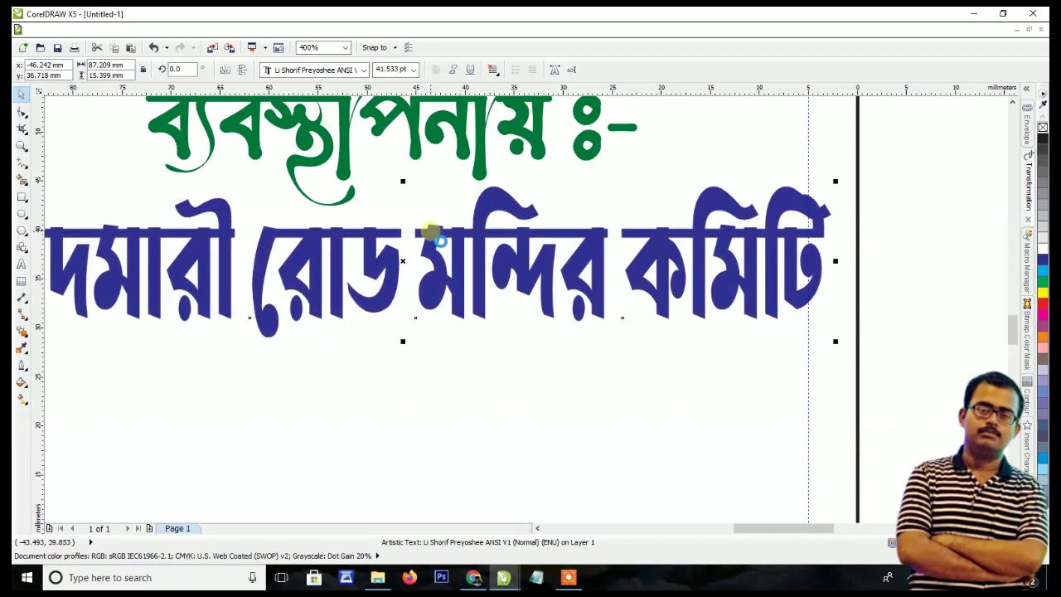
scroll(431, 231, "down", 2)
scroll(424, 224, "up", 1)
left_click_drag(645, 251, 637, 251)
left_click(672, 244)
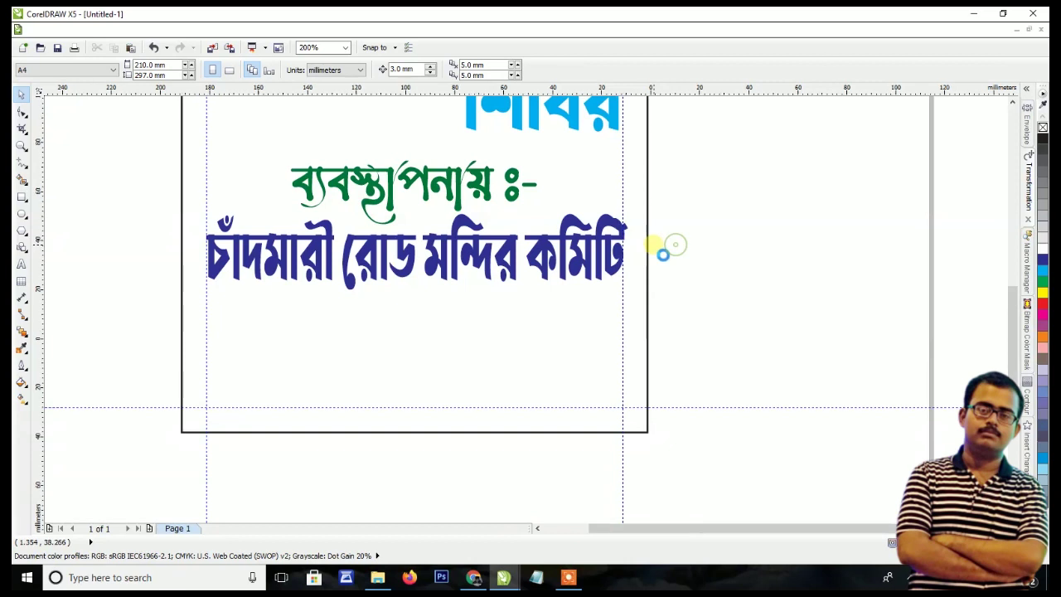
Place the pink address line beneath the committee name, enlarged to about 17.8 pt
scroll(673, 244, "down", 1)
left_click_drag(572, 482, 631, 305)
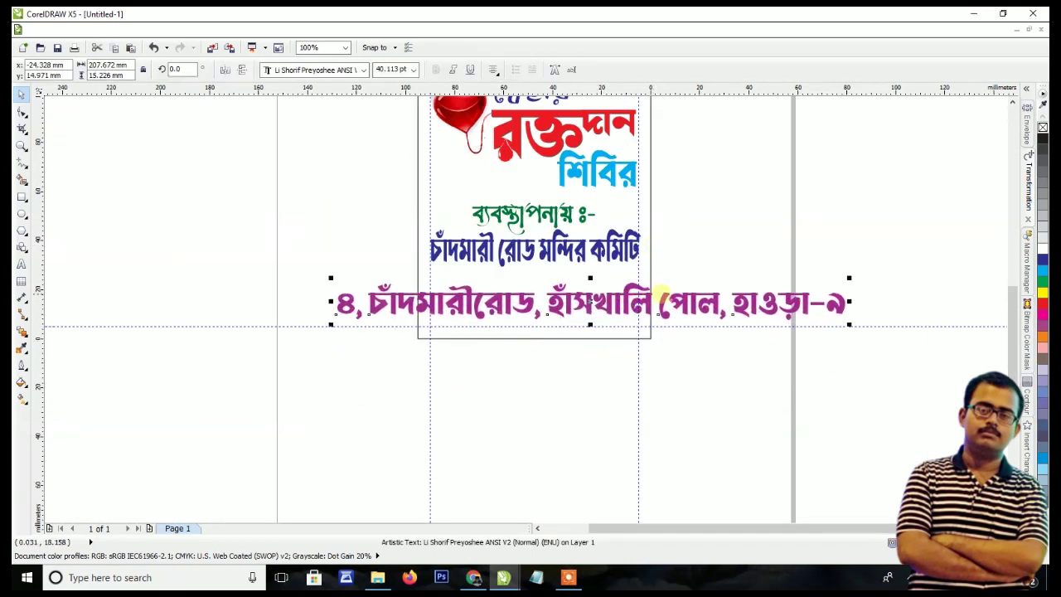
key("ctrl+z")
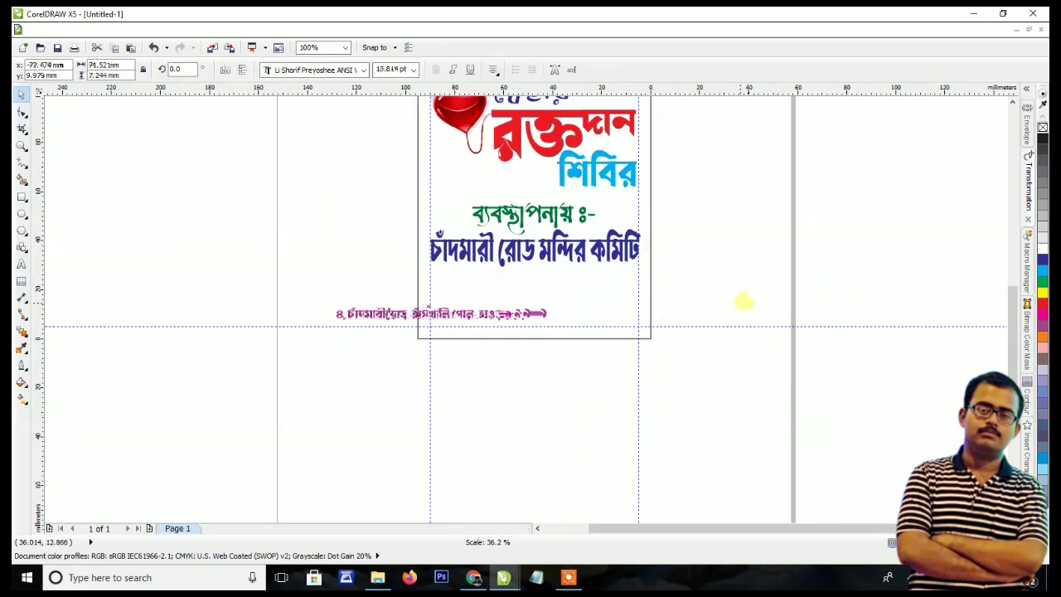
scroll(506, 305, "up", 1)
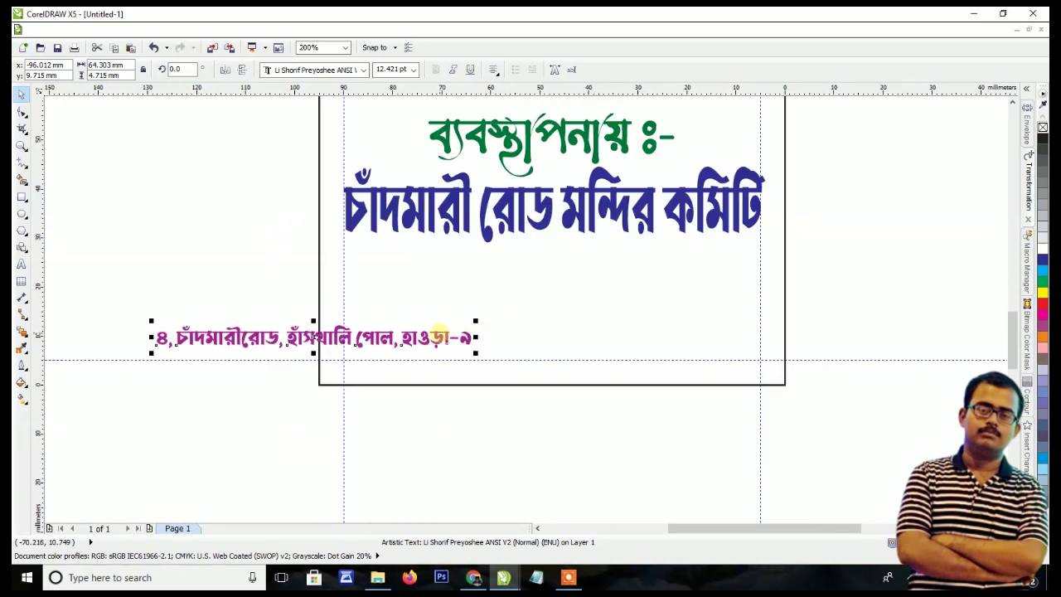
left_click_drag(440, 335, 671, 253)
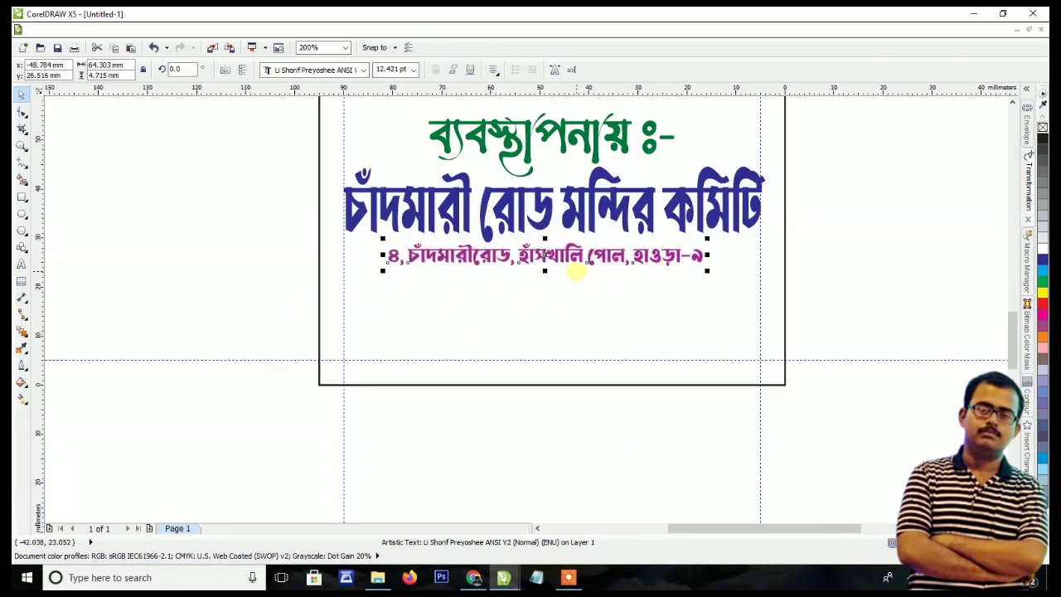
left_click_drag(547, 272, 545, 275)
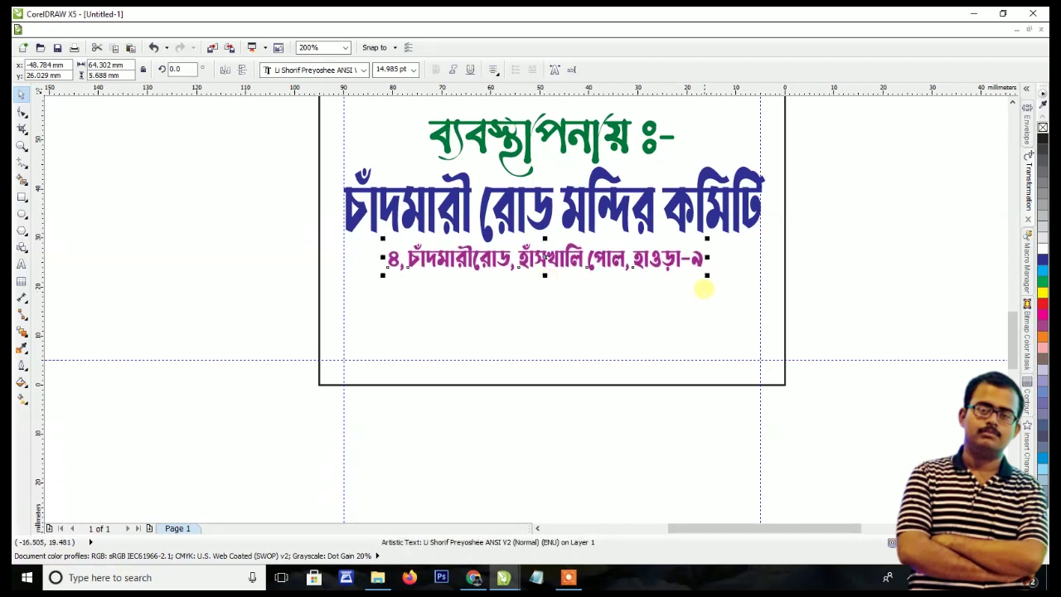
left_click_drag(707, 277, 740, 288)
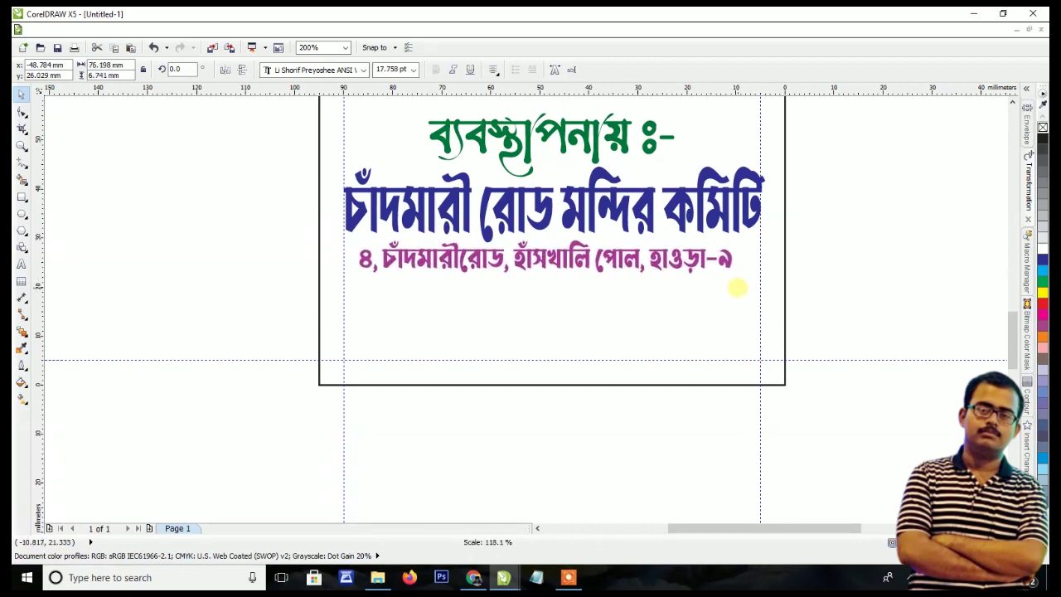
left_click(271, 261)
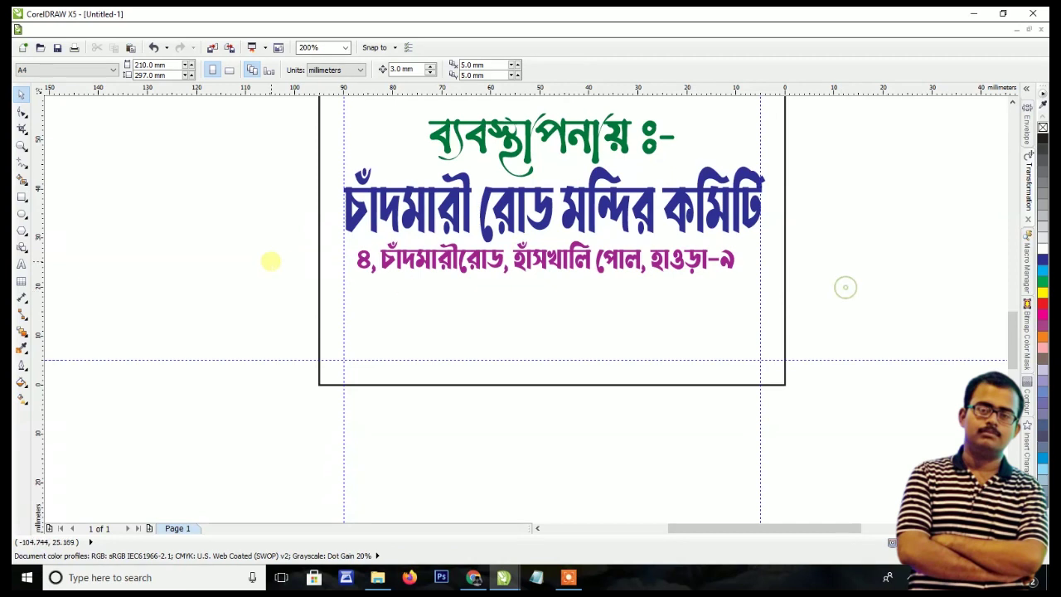
Draw a wide rectangle below the address line
left_click(22, 199)
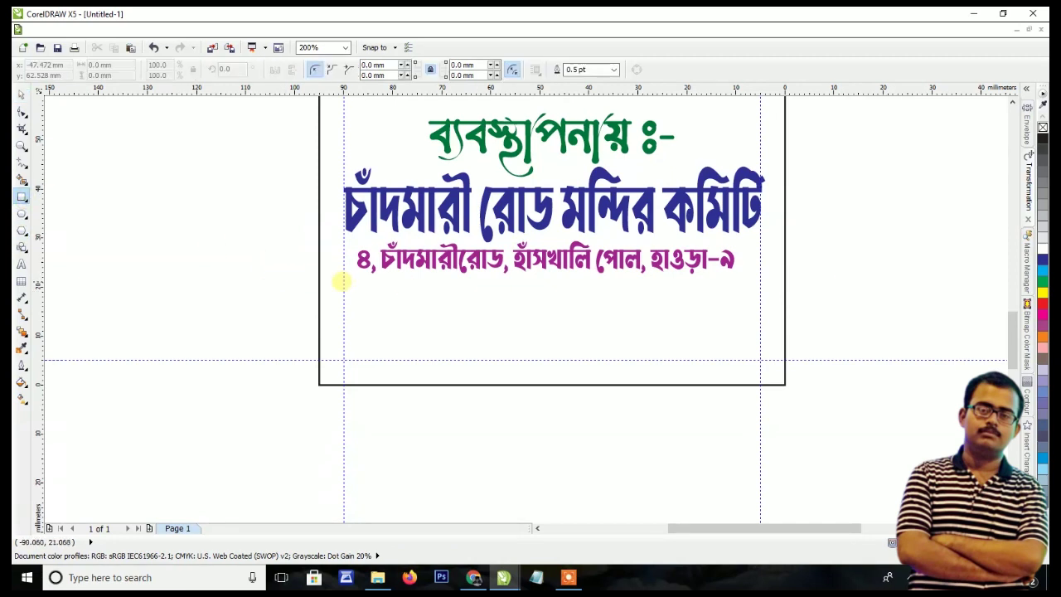
left_click_drag(347, 278, 682, 337)
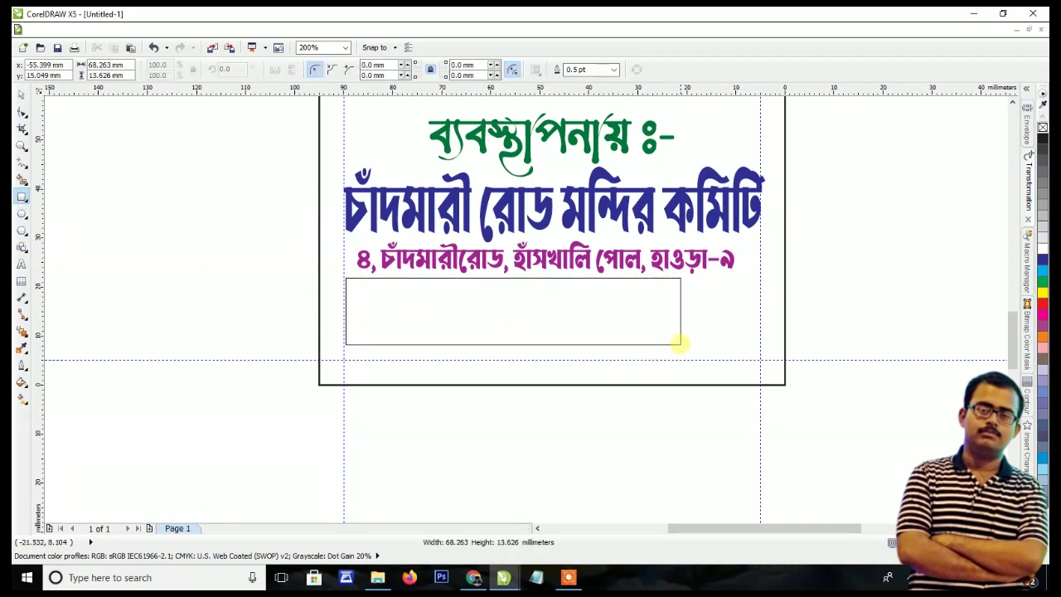
left_click_drag(682, 336, 688, 340)
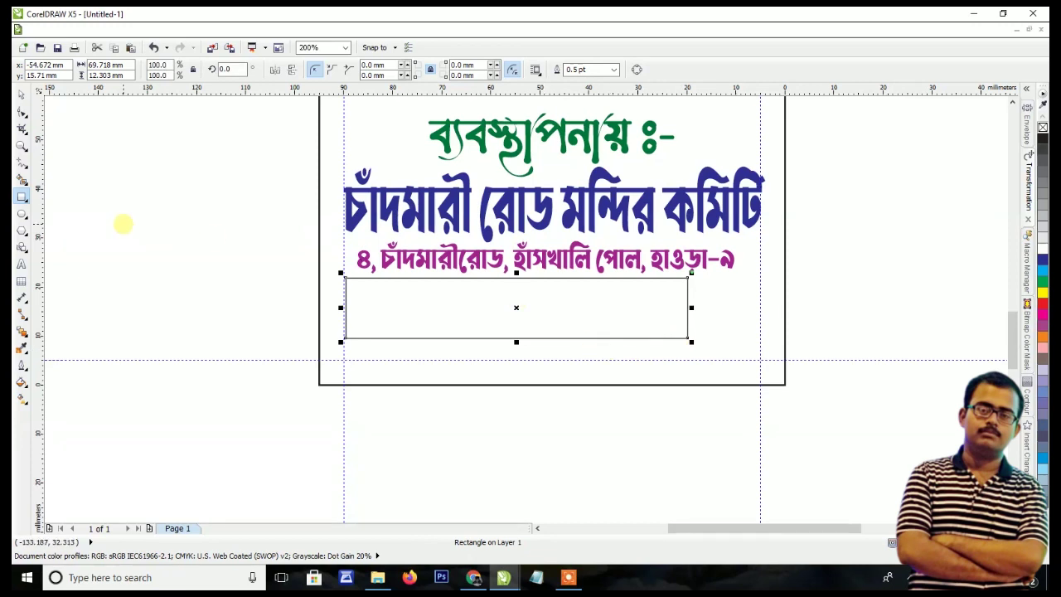
left_click(23, 96)
scroll(543, 282, "up", 1)
left_click_drag(520, 311, 589, 329)
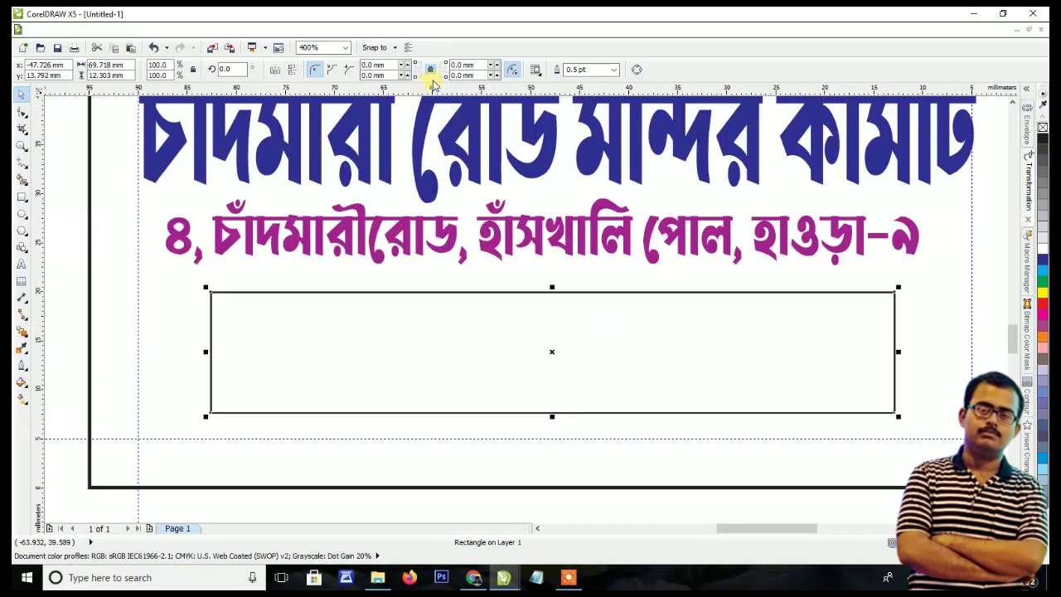
Round the rectangle's corners to 30 mm, fill it red and remove its outline
double_click(390, 66)
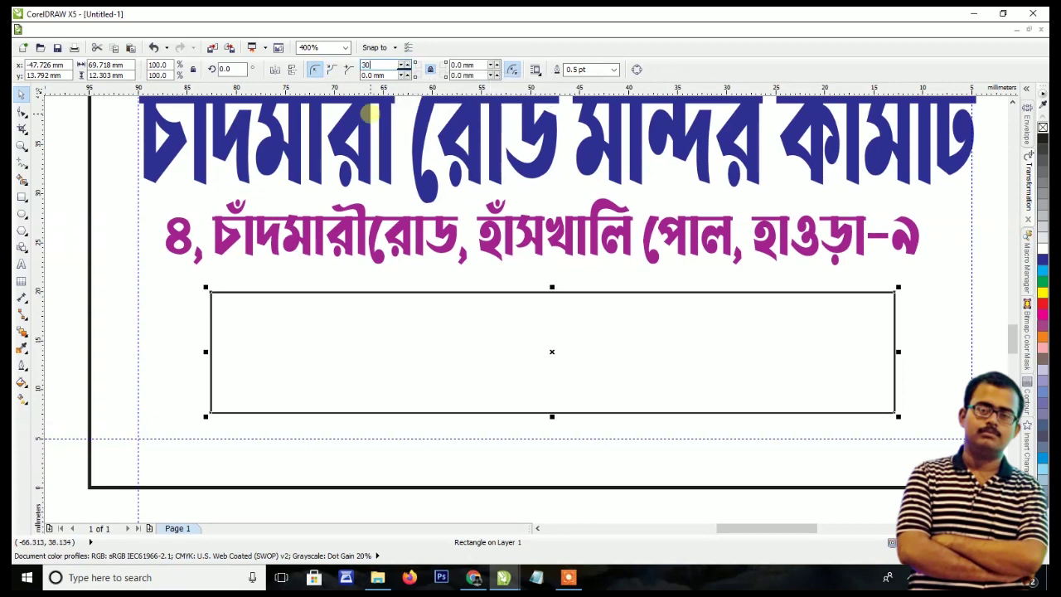
key("Return")
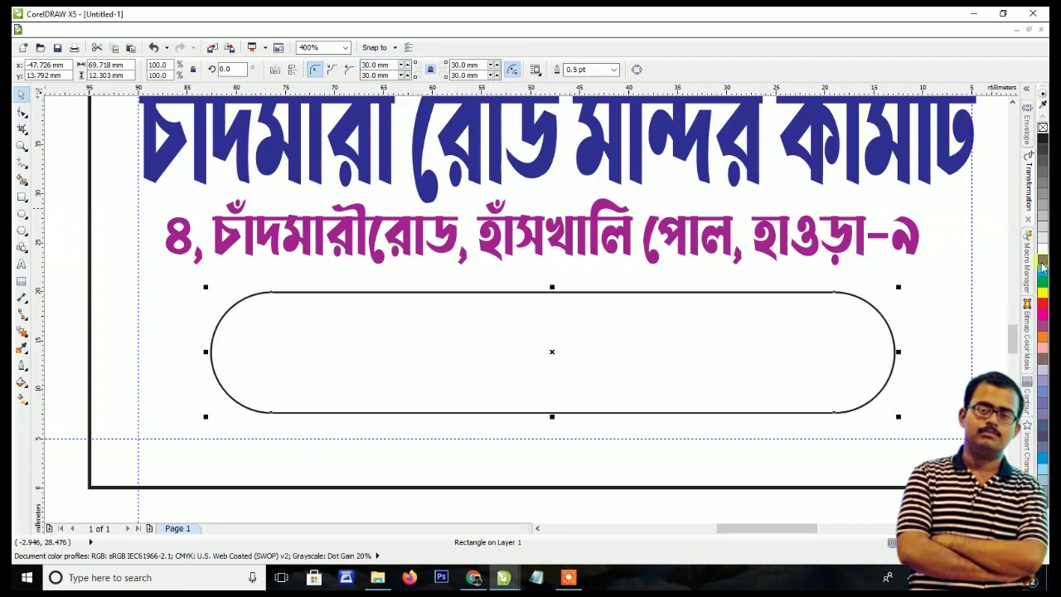
left_click(1043, 305)
scroll(672, 279, "down", 1)
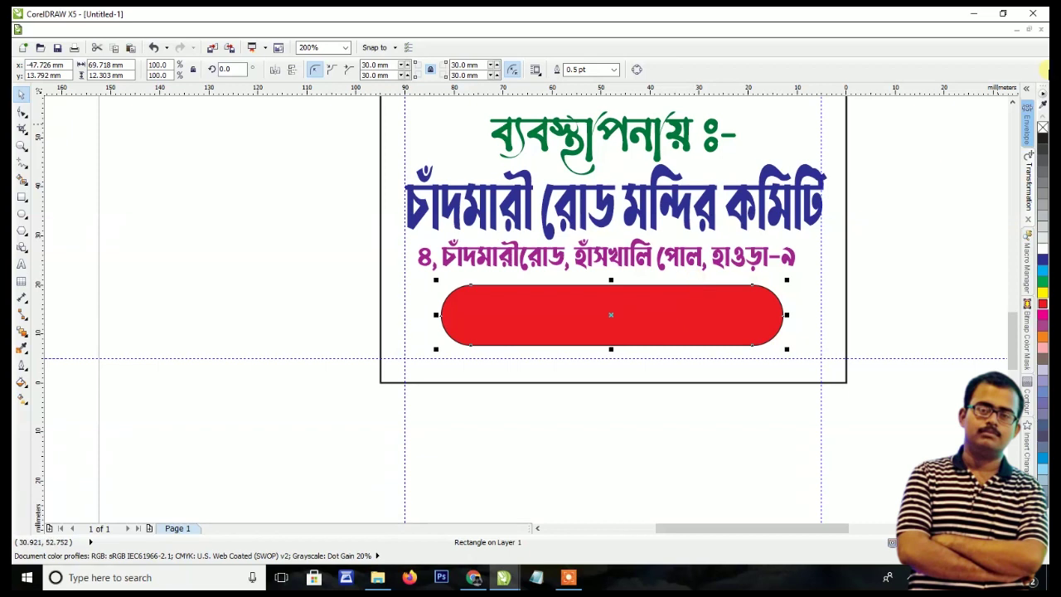
right_click(1043, 127)
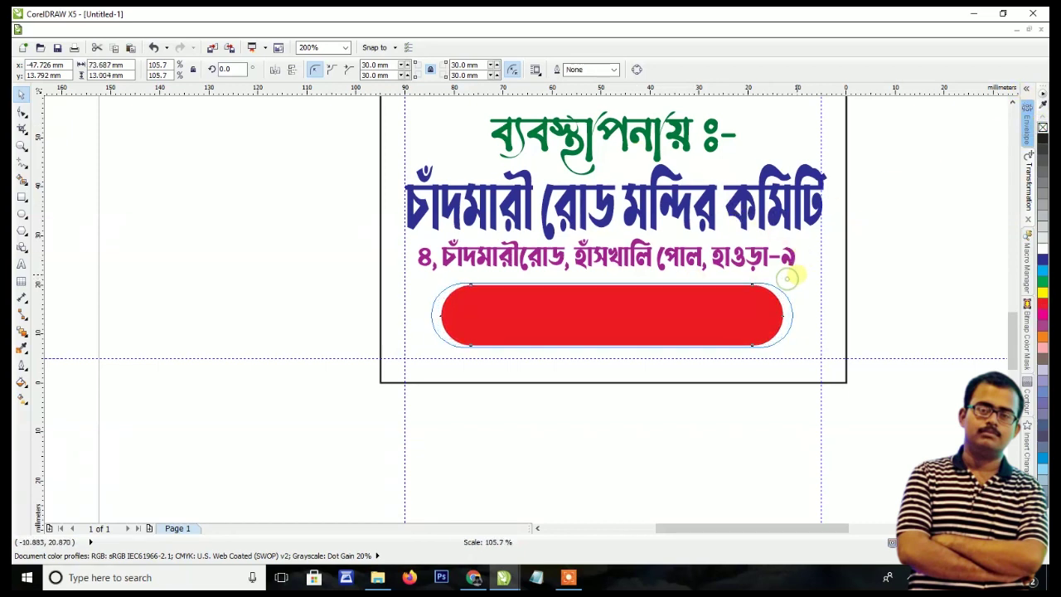
Enlarge the red bar slightly and centre it horizontally on the card
left_click_drag(787, 280, 801, 277)
left_click(753, 371, "shift")
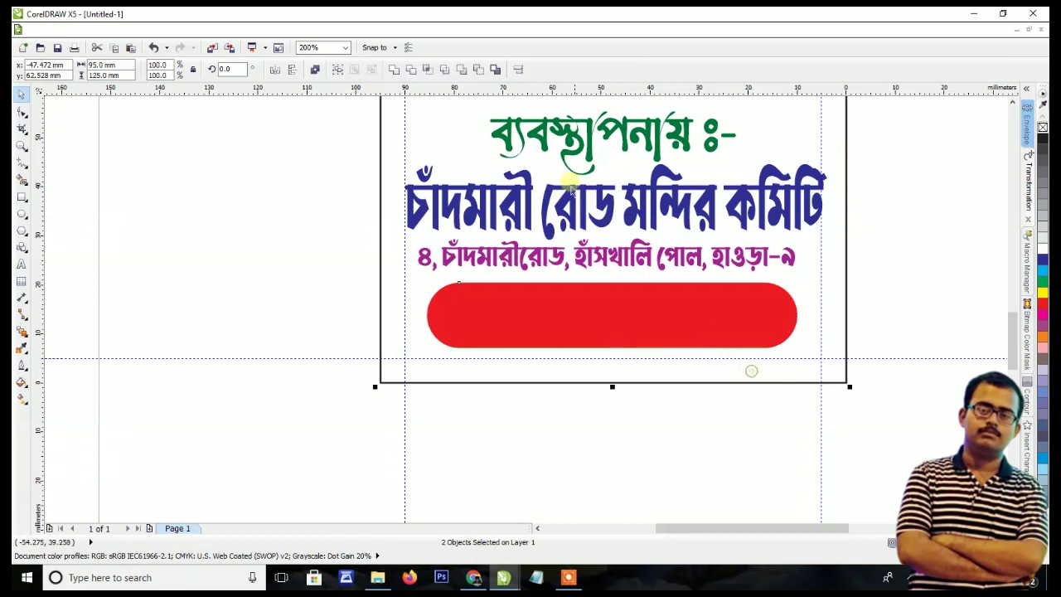
left_click(519, 72)
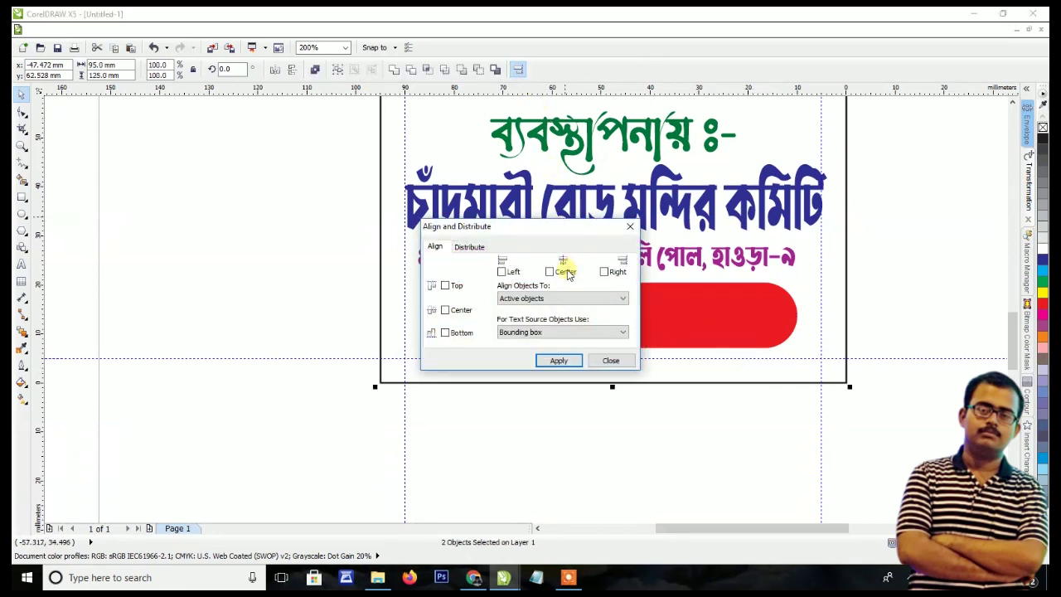
left_click(558, 360)
left_click(611, 360)
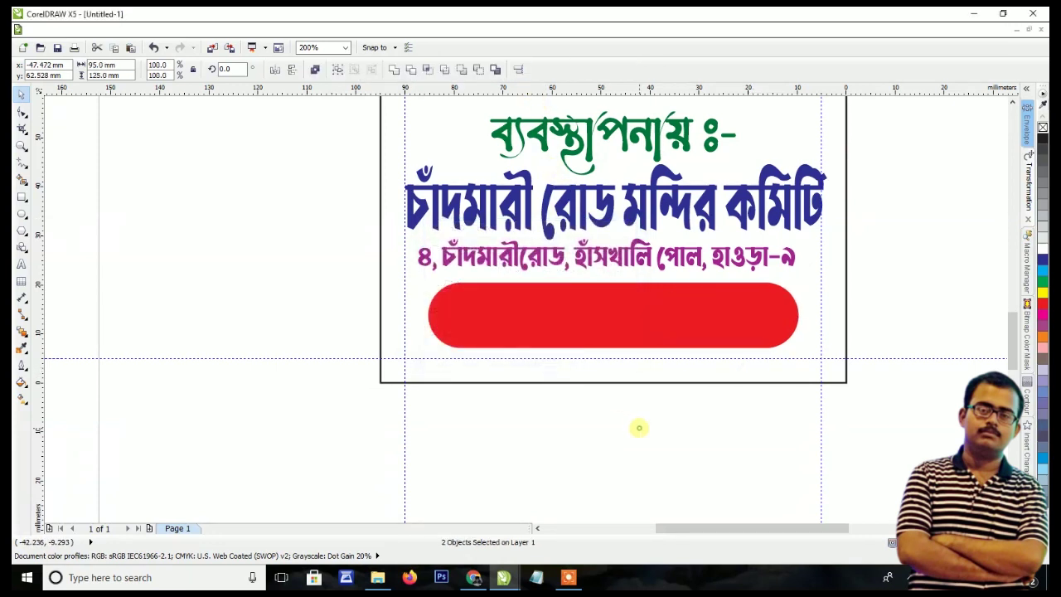
left_click(637, 429)
scroll(503, 290, "down", 3)
scroll(513, 203, "up", 2)
left_click_drag(529, 181, 509, 321)
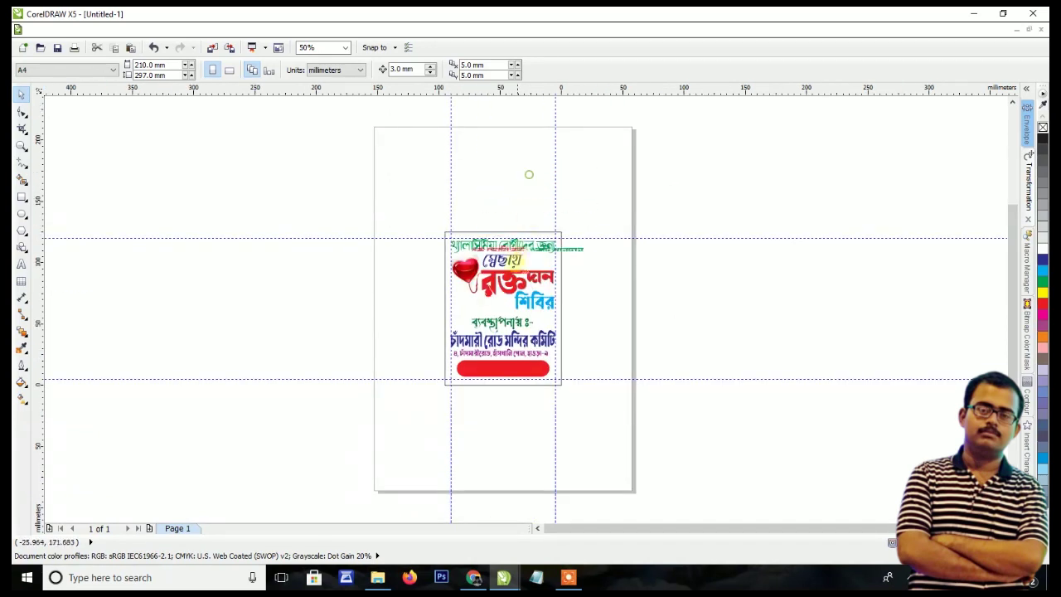
Shrink the slogan line to about 20 pt and the green organiser heading slightly
scroll(523, 311, "up", 1)
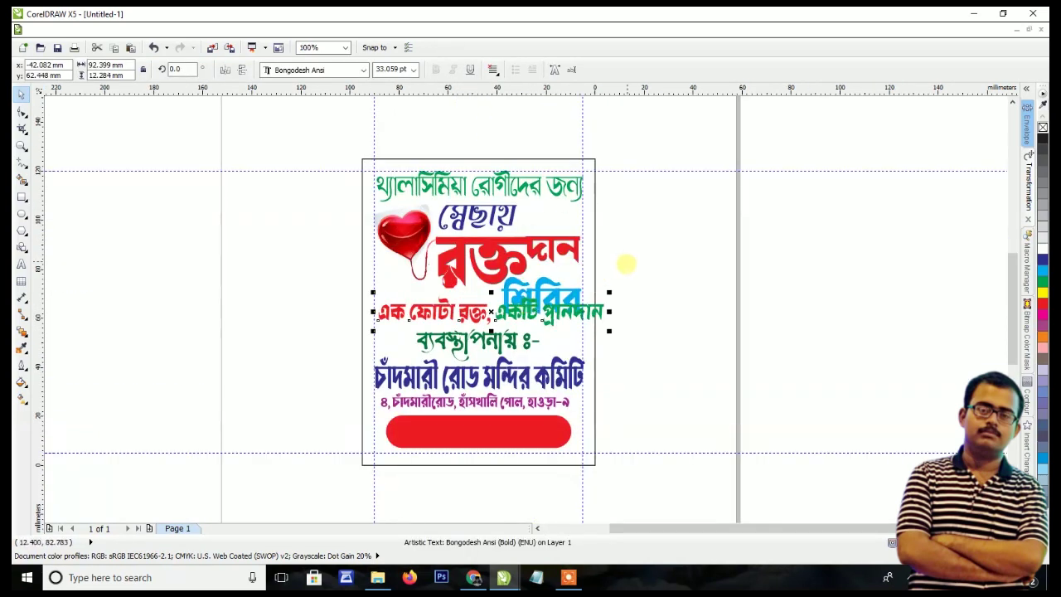
left_click_drag(609, 292, 520, 304)
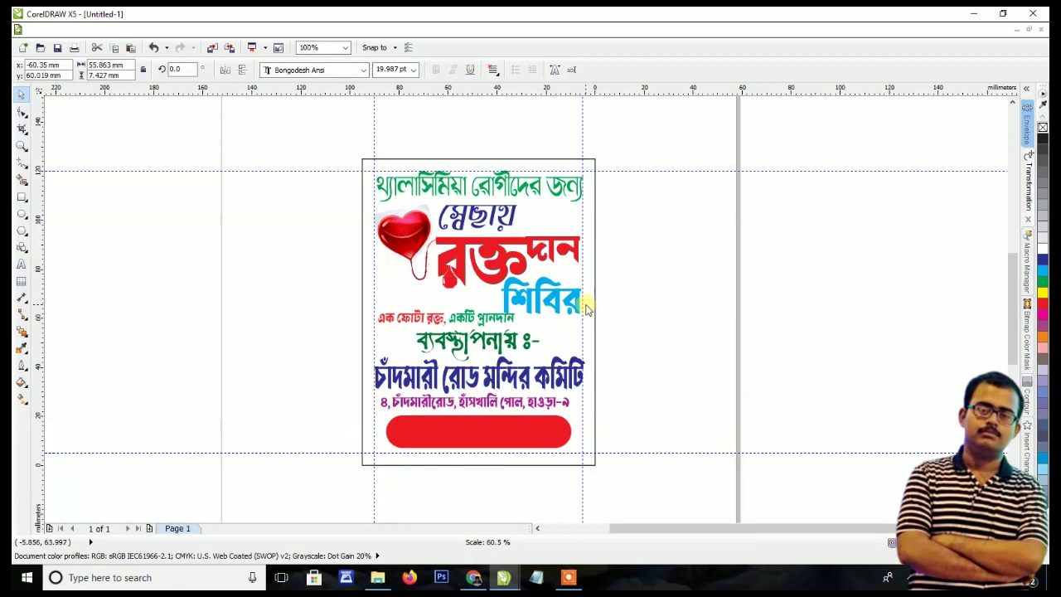
scroll(484, 316, "up", 1)
scroll(485, 328, "up", 1)
scroll(488, 365, "down", 1)
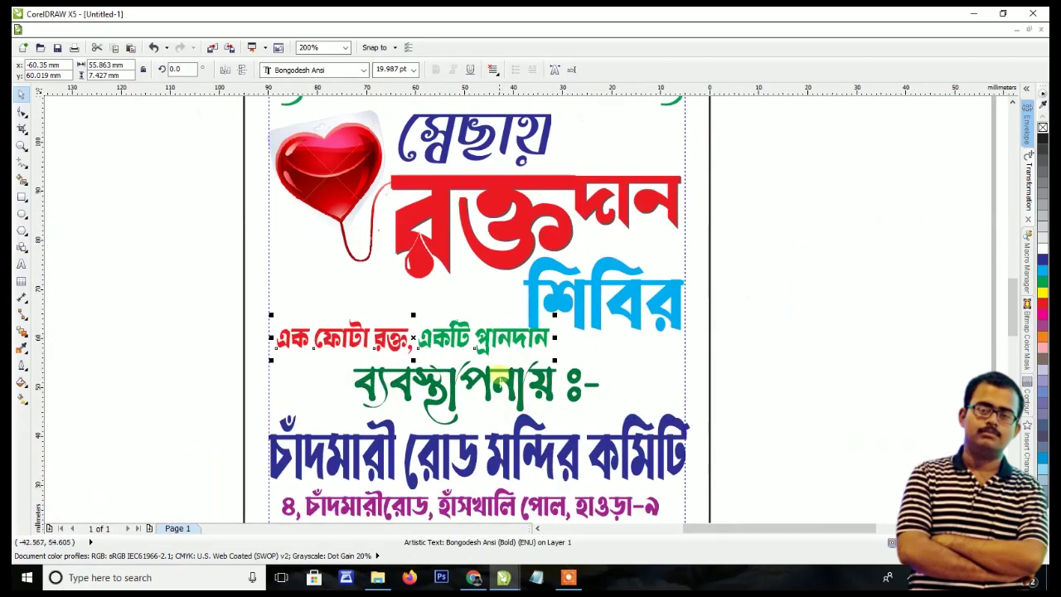
scroll(489, 379, "up", 1)
left_click(489, 381)
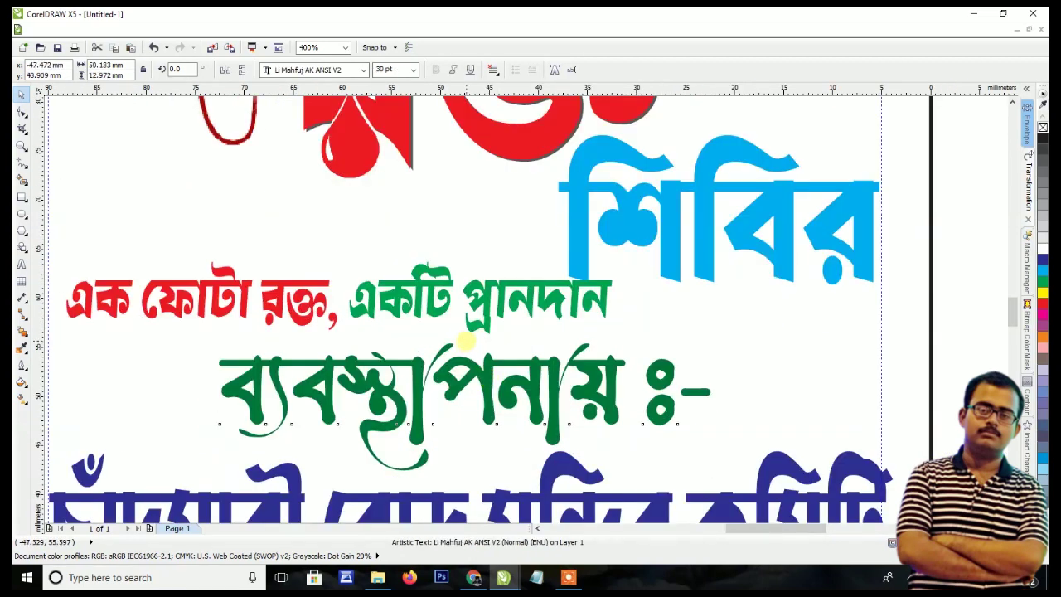
left_click_drag(464, 339, 465, 357)
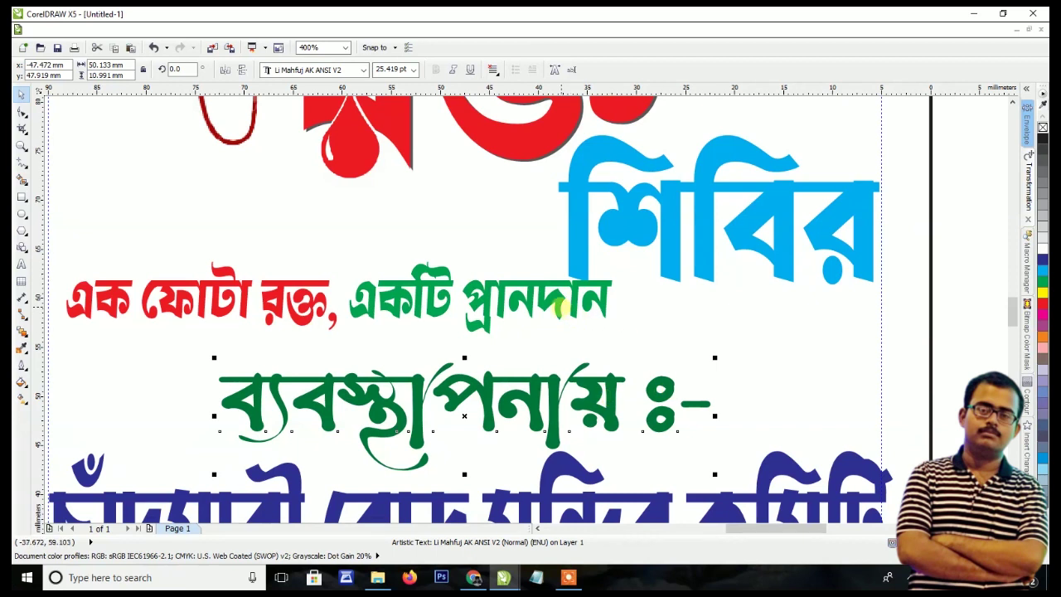
Place the slogan above the organiser heading, widen it and centre it horizontally on the card
left_click_drag(560, 307, 689, 328)
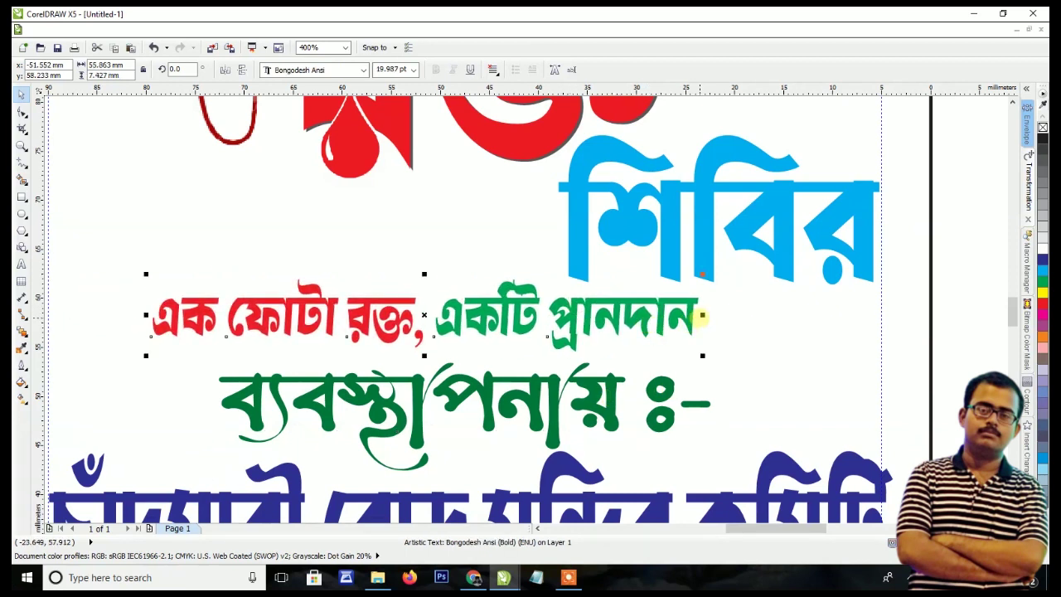
left_click_drag(703, 315, 775, 314)
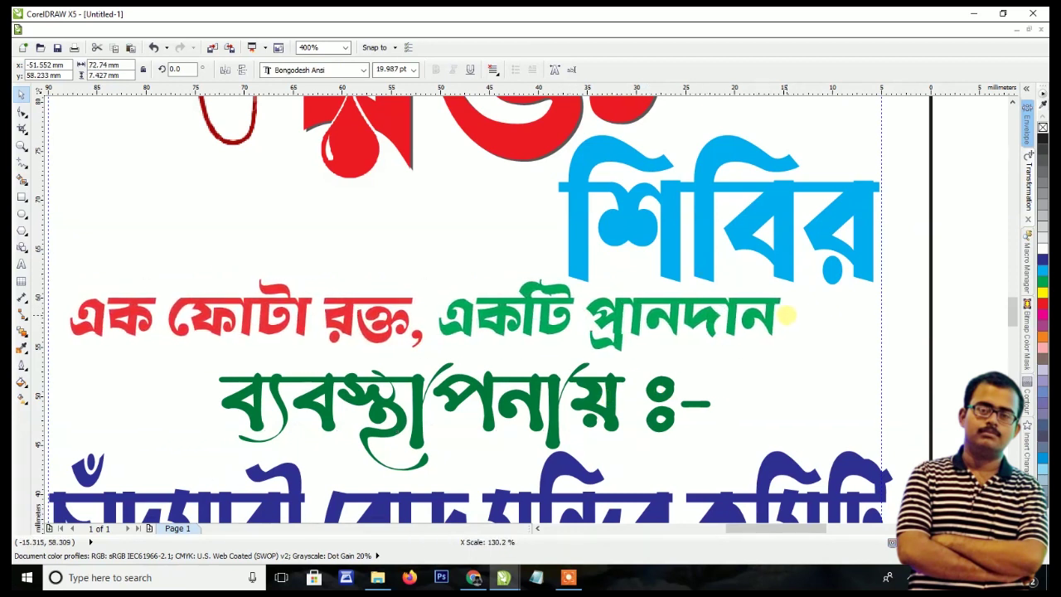
scroll(584, 300, "up", 1)
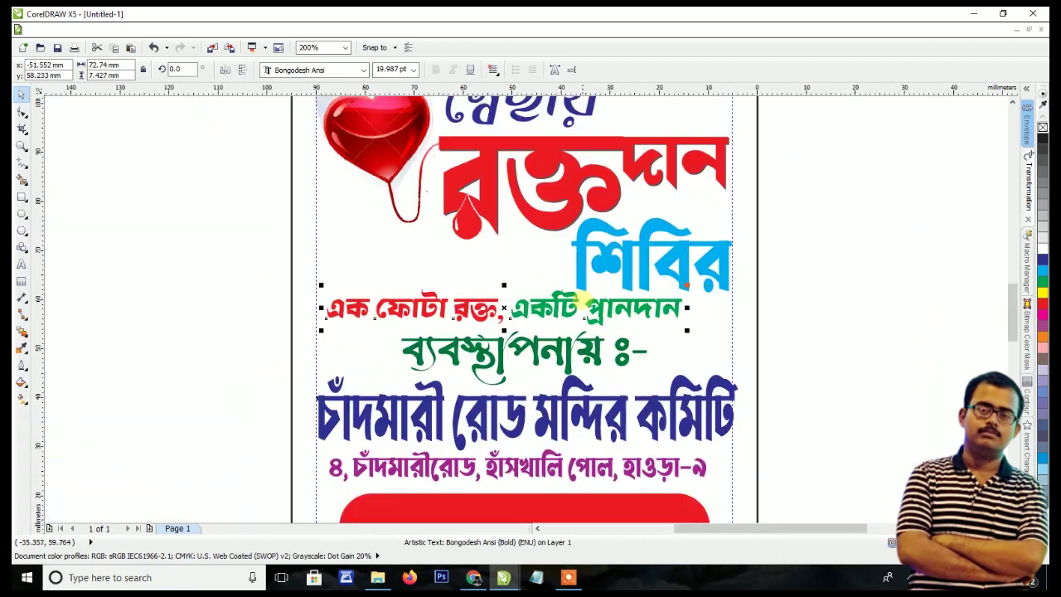
left_click(336, 218, "shift")
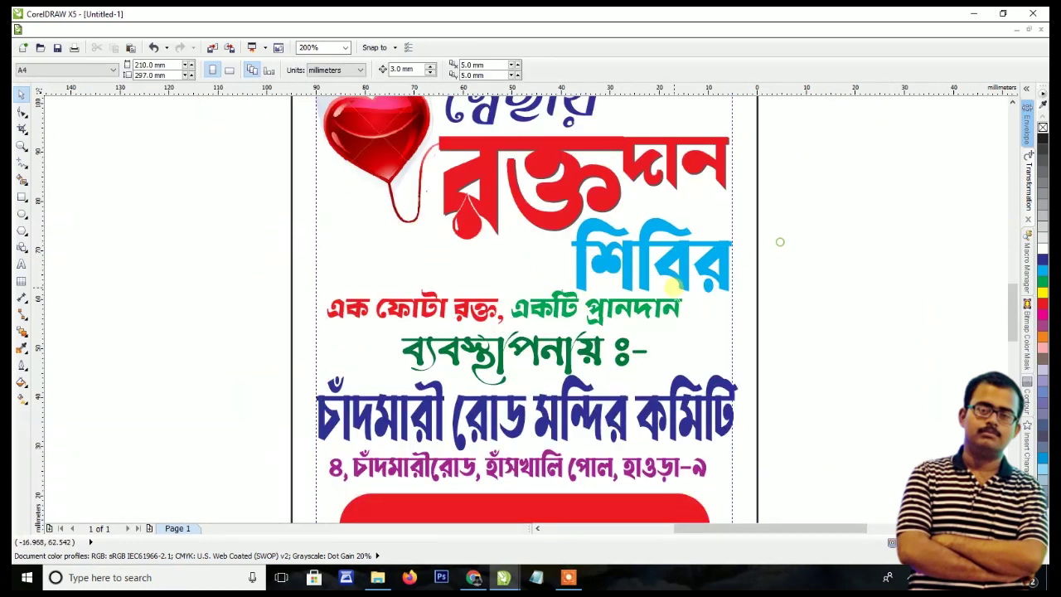
left_click(706, 326)
left_click(685, 291, "shift")
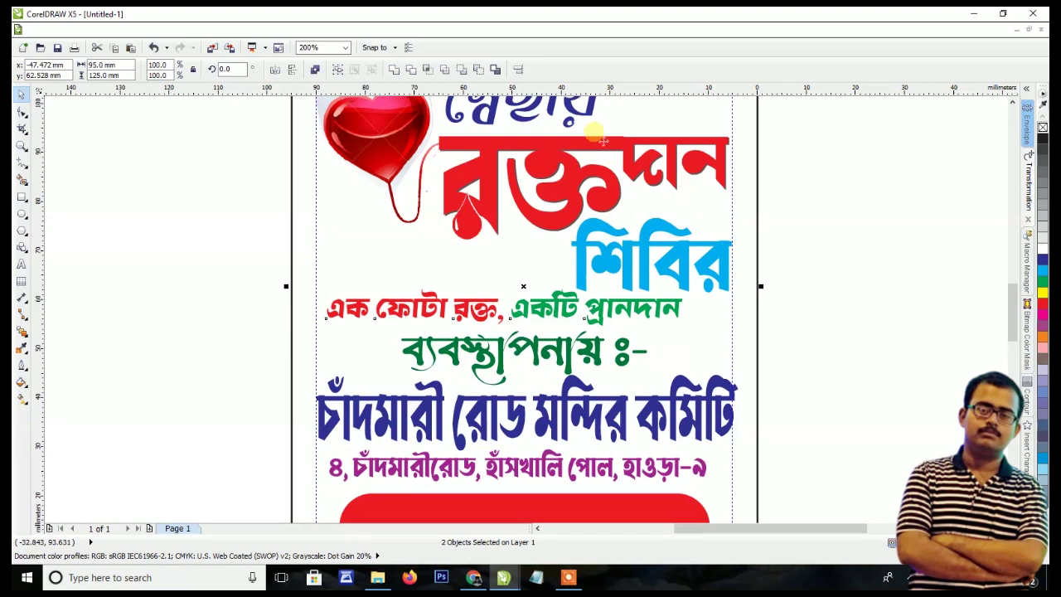
left_click(517, 70)
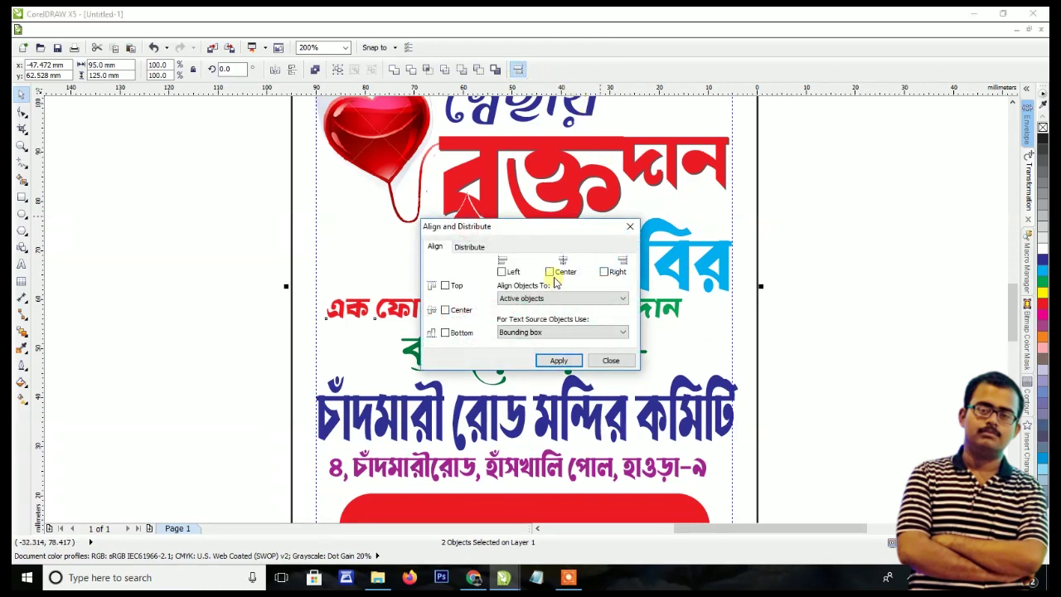
left_click(559, 360)
left_click(605, 360)
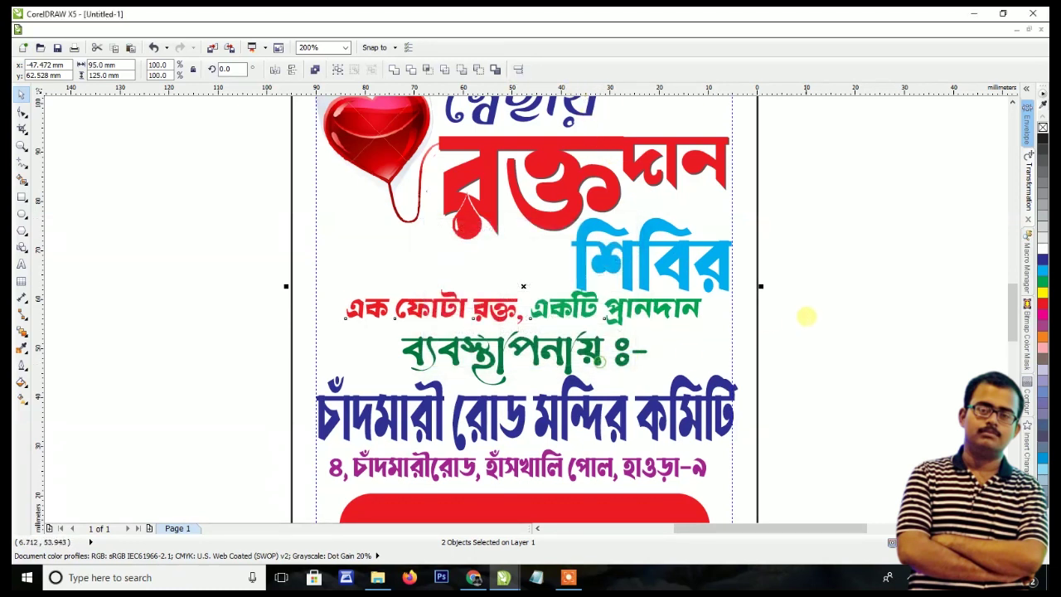
left_click(812, 311)
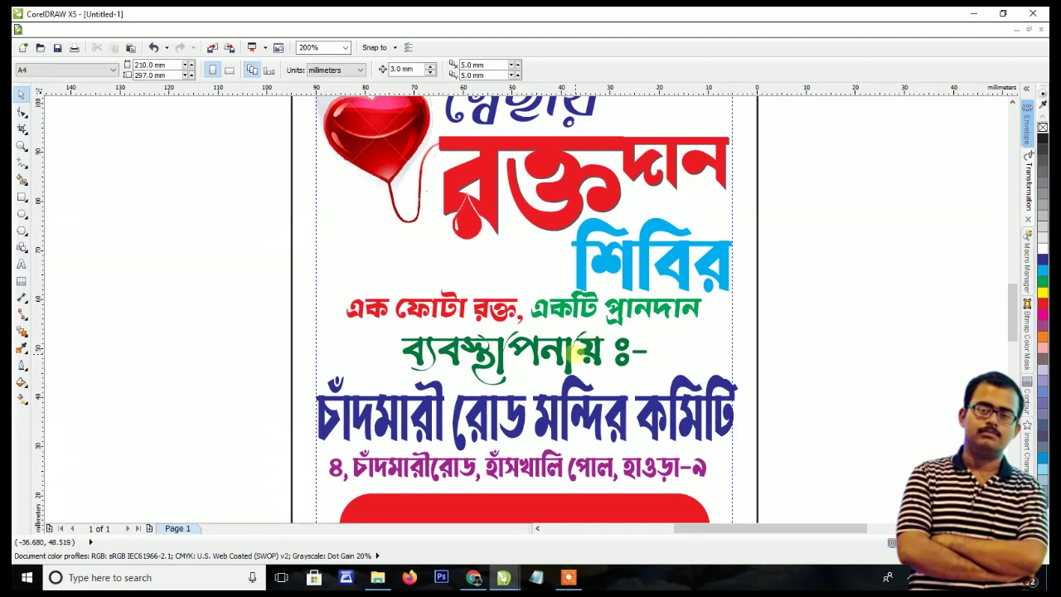
Nudge the green ব্যবস্থাপনায় ঃ- line up slightly and review the whole card
left_click(576, 355)
scroll(576, 354, "up", 1)
left_click_drag(570, 348, 568, 342)
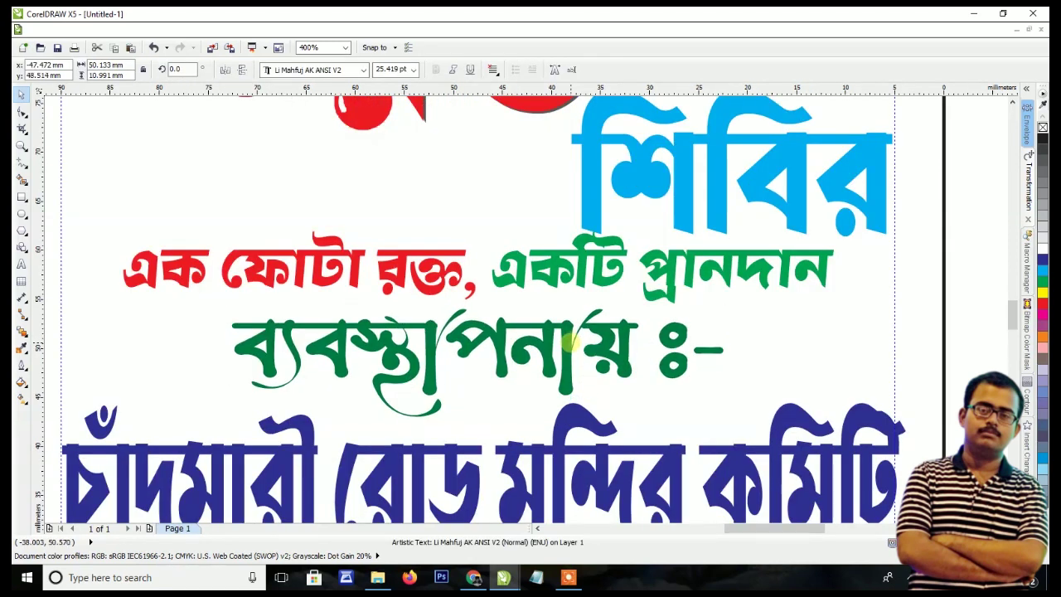
scroll(581, 352, "down", 3)
left_click(784, 277)
scroll(551, 233, "down", 2)
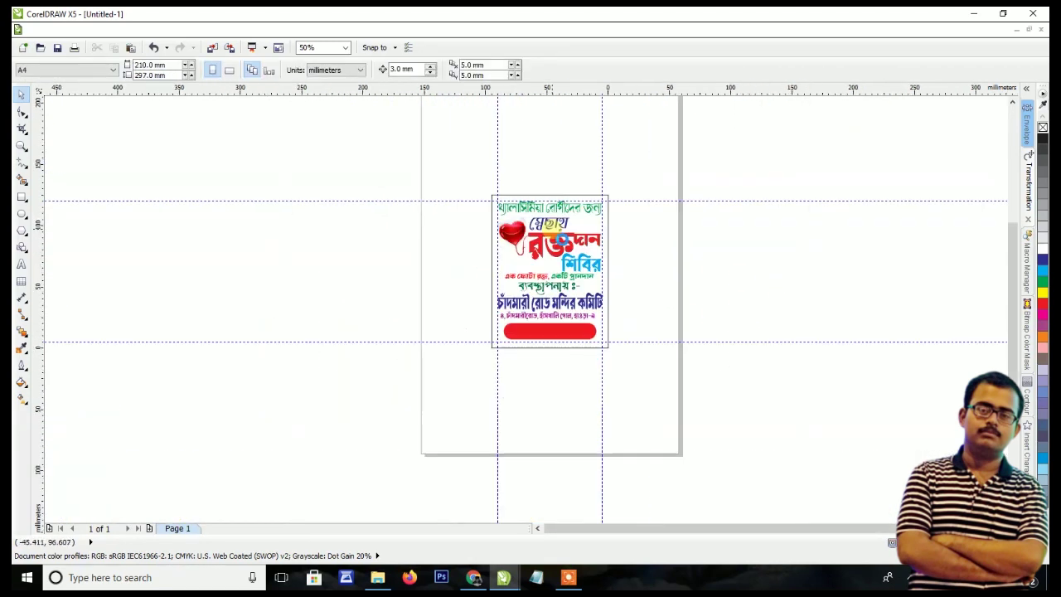
scroll(630, 280, "up", 1)
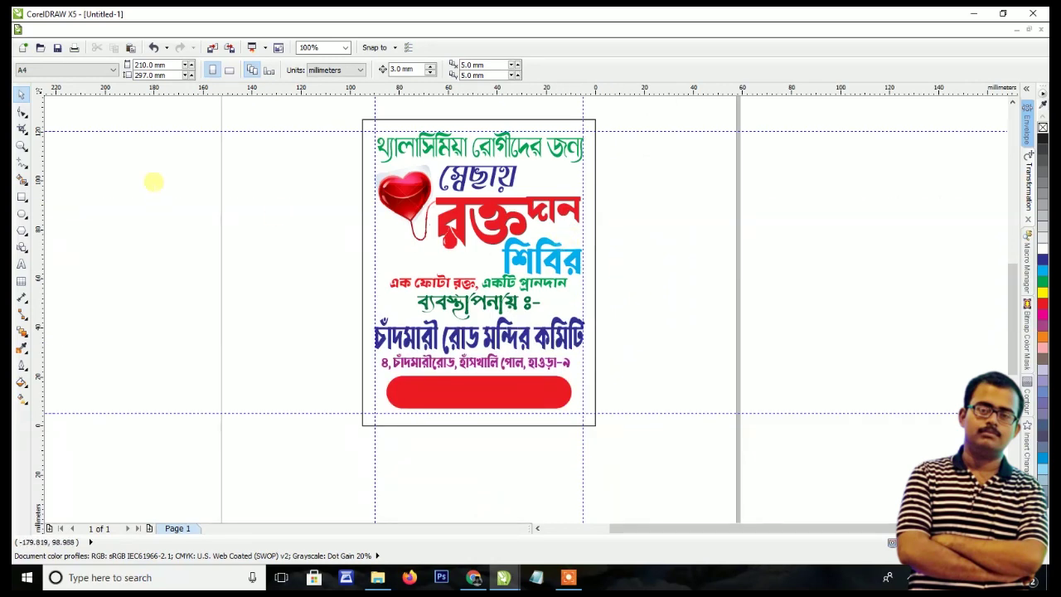
Zoom to frame the card, then paste a spare copy of the শিবির word beside it
left_click(21, 145)
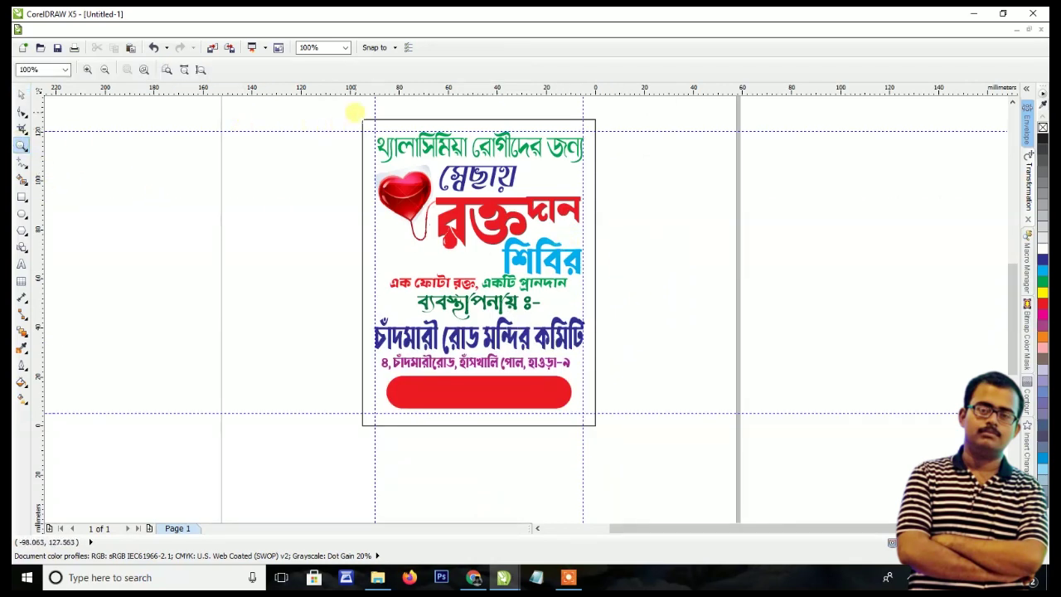
left_click_drag(355, 112, 597, 426)
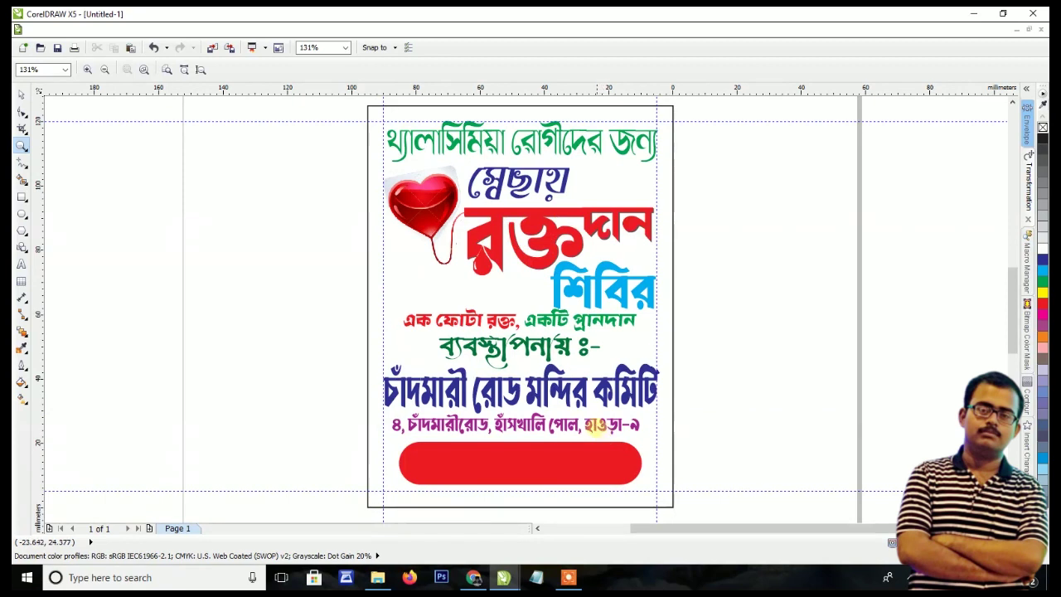
left_click(22, 94)
left_click(519, 458)
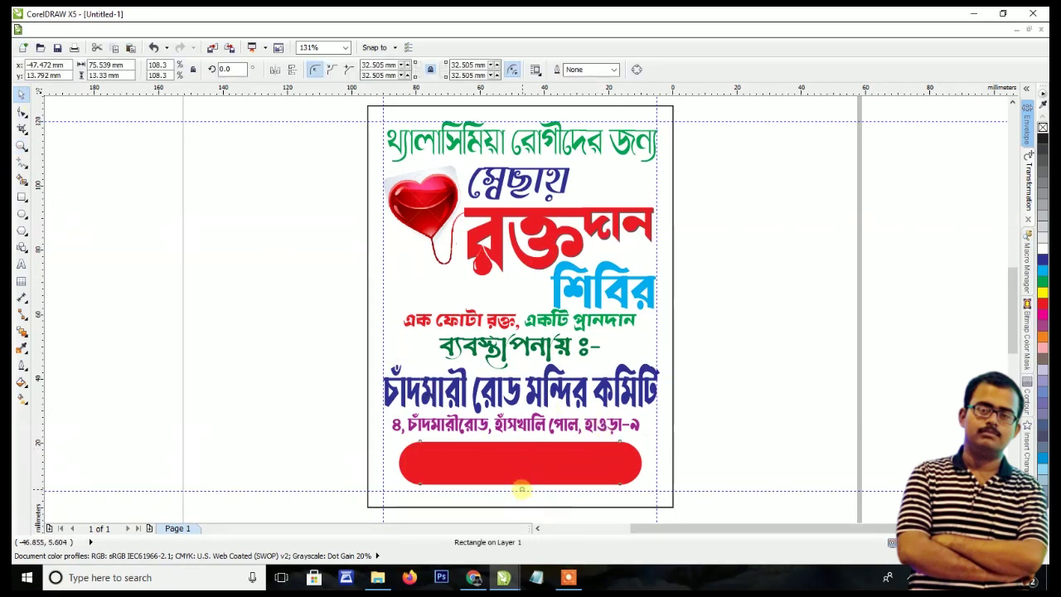
left_click(742, 347)
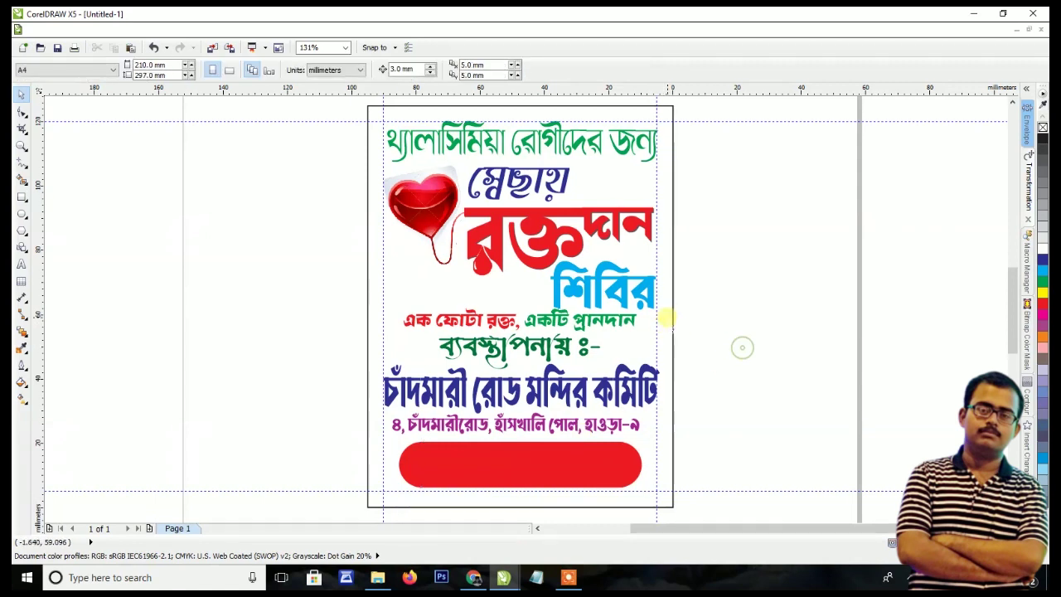
key("ctrl+v")
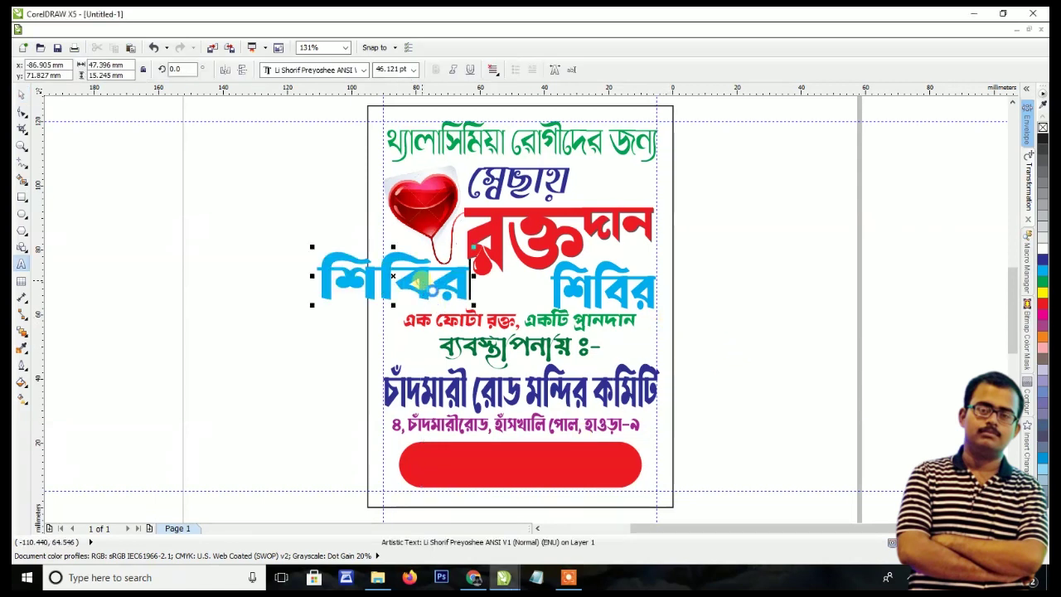
Retype the pasted copy as সদস্যবৃন্দ, shrink it onto the red button and colour it yellow
double_click(423, 285)
type("সদস্য")
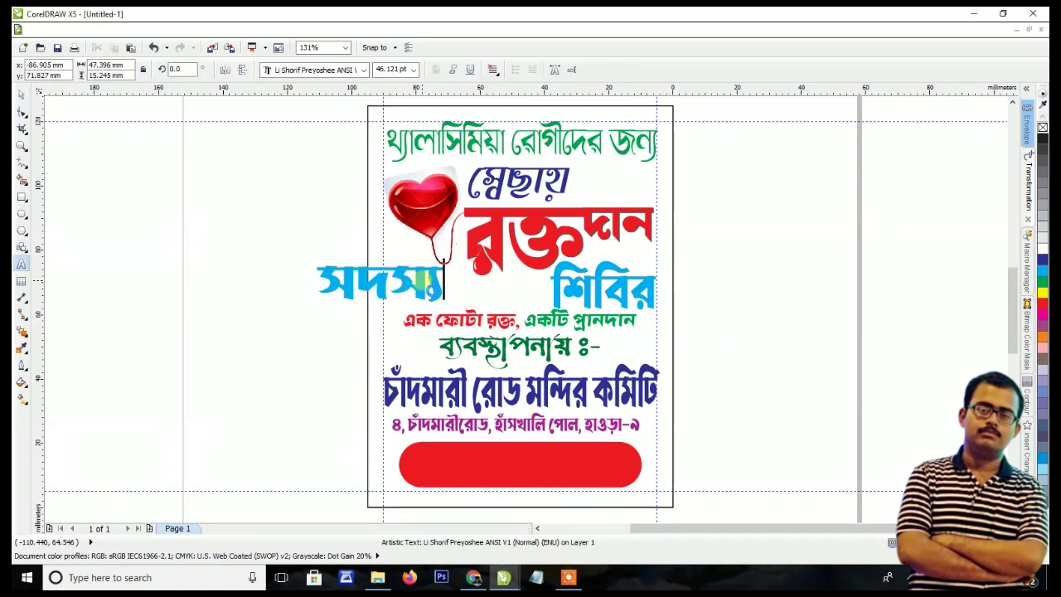
type("বৃ")
type("ন্দ")
left_click(20, 95)
left_click_drag(423, 275, 524, 460)
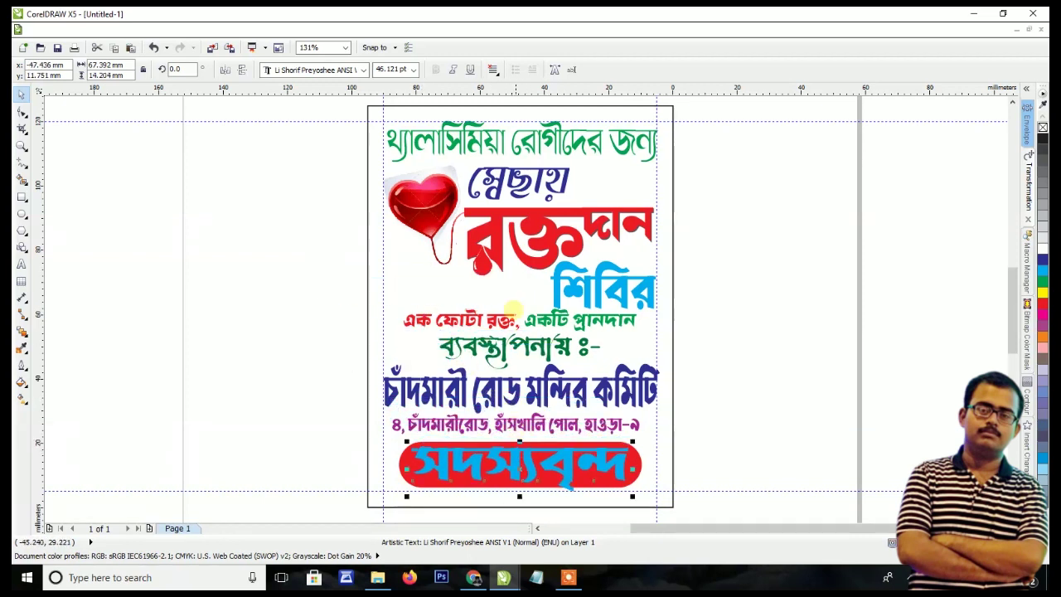
scroll(518, 336, "down", 2)
scroll(534, 369, "up", 4)
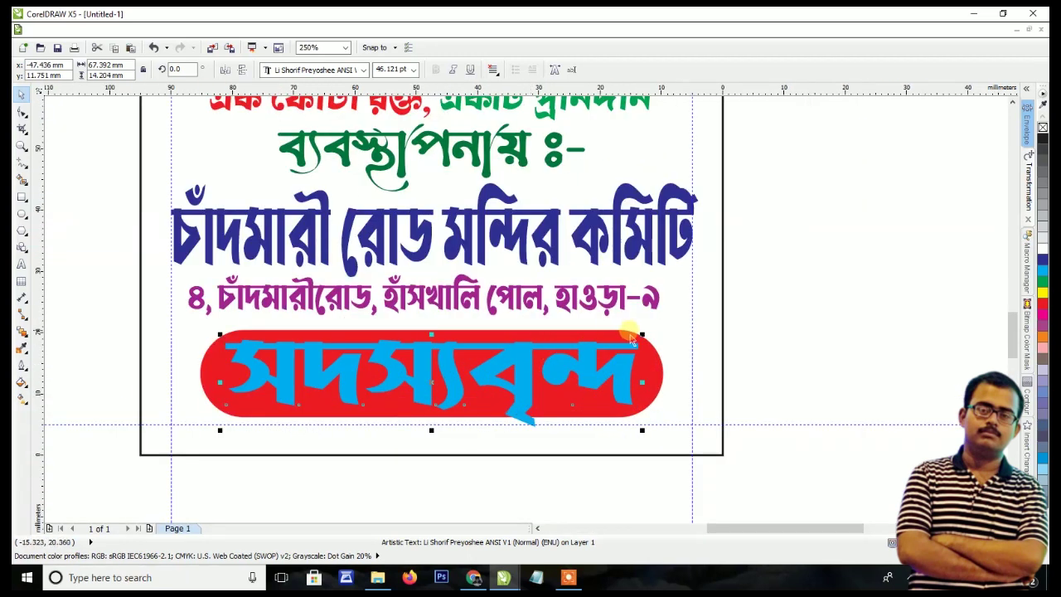
left_click_drag(642, 334, 549, 355)
left_click_drag(497, 382, 531, 365)
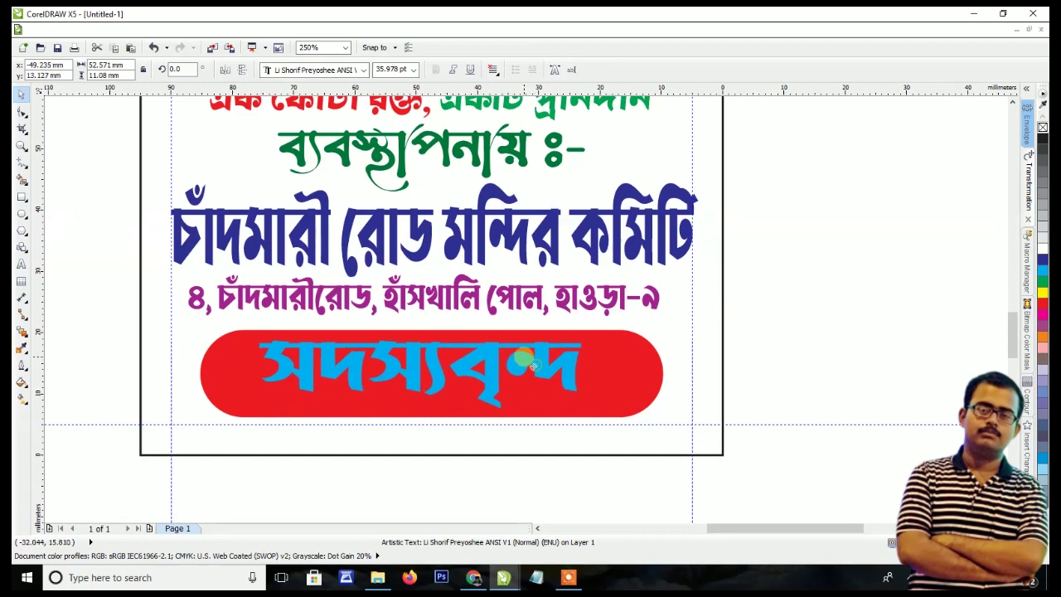
left_click(1043, 292)
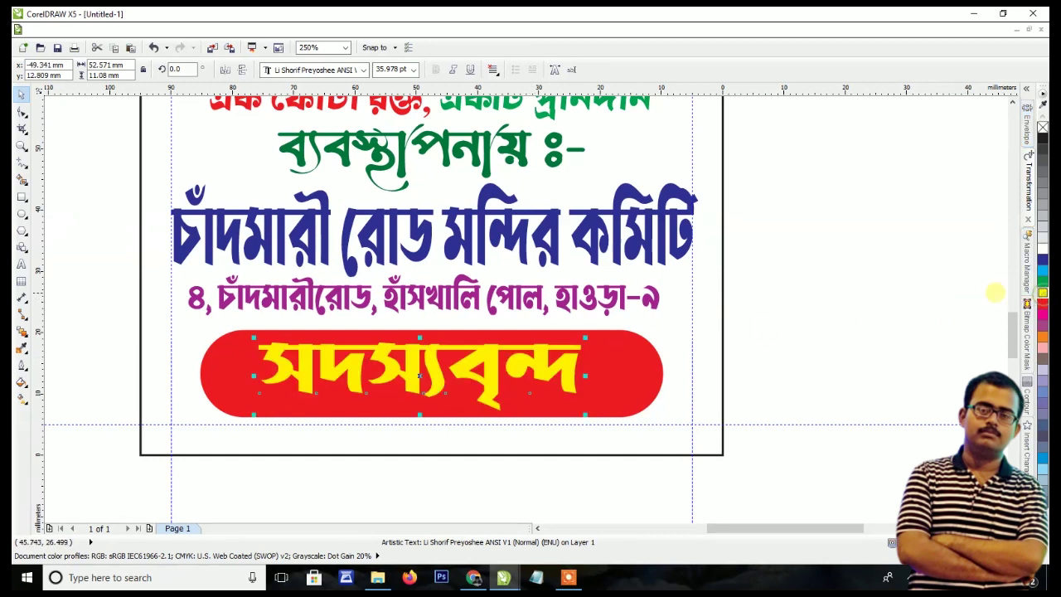
Set the label's font to Shokuntola ANSI, after first trying Li Mastarmoshai ANSI V2
left_click(362, 70)
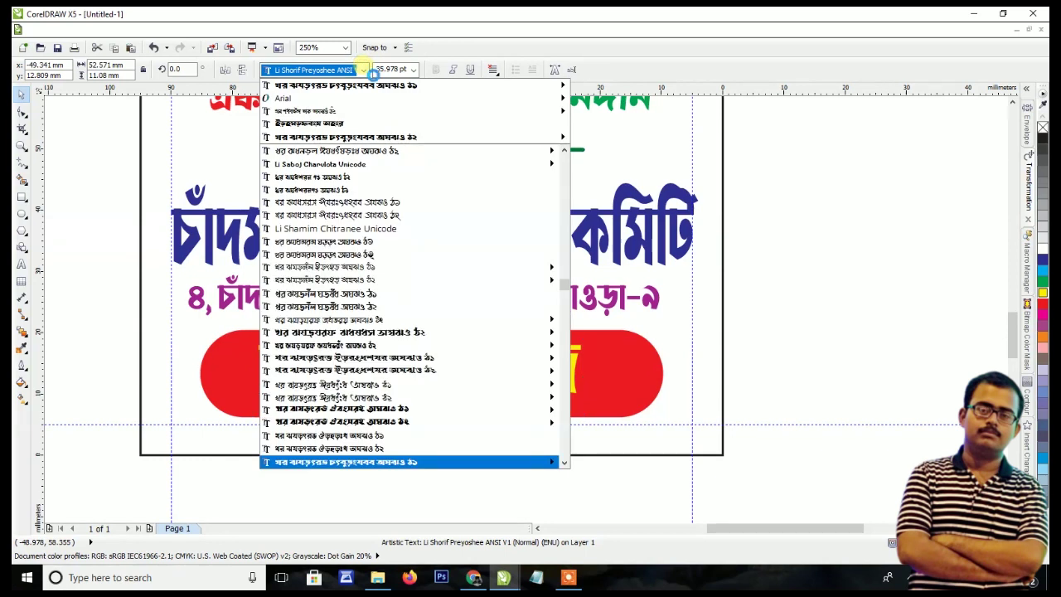
type("Li")
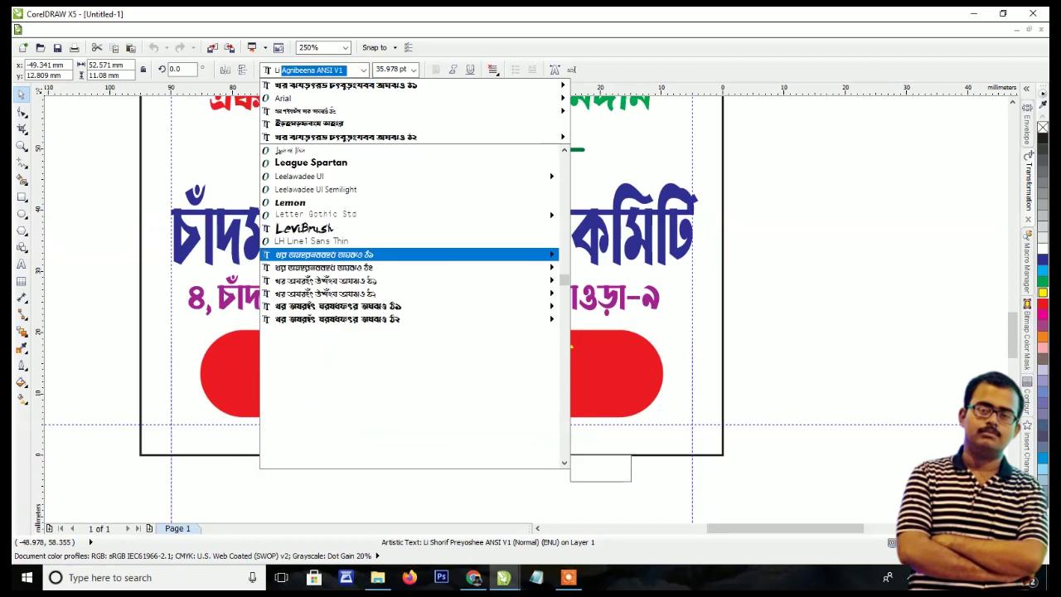
type(" Mastarmosha")
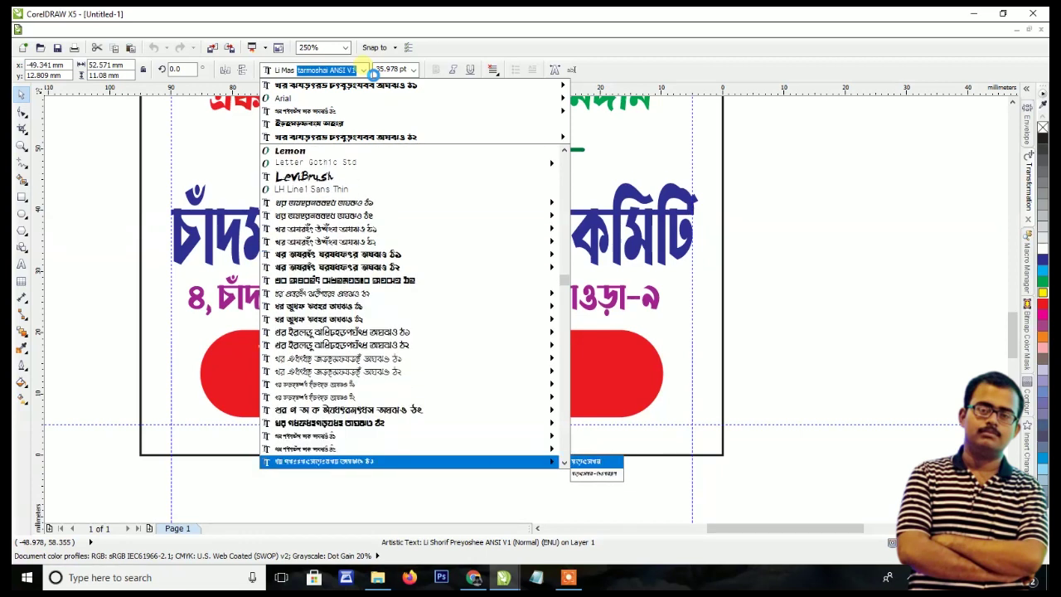
key("Down")
key("Return")
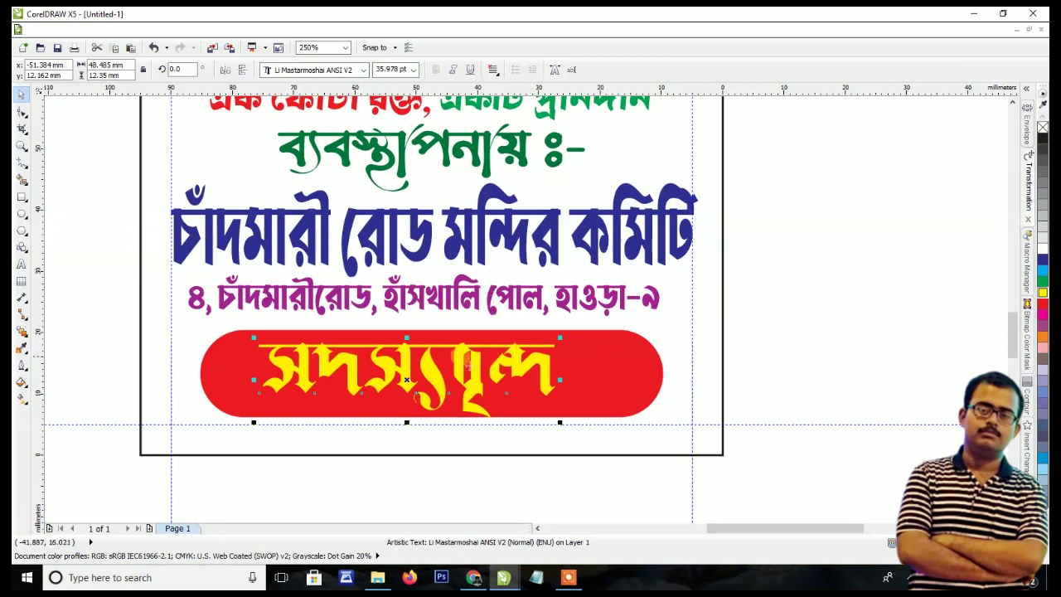
scroll(464, 361, "up", 1)
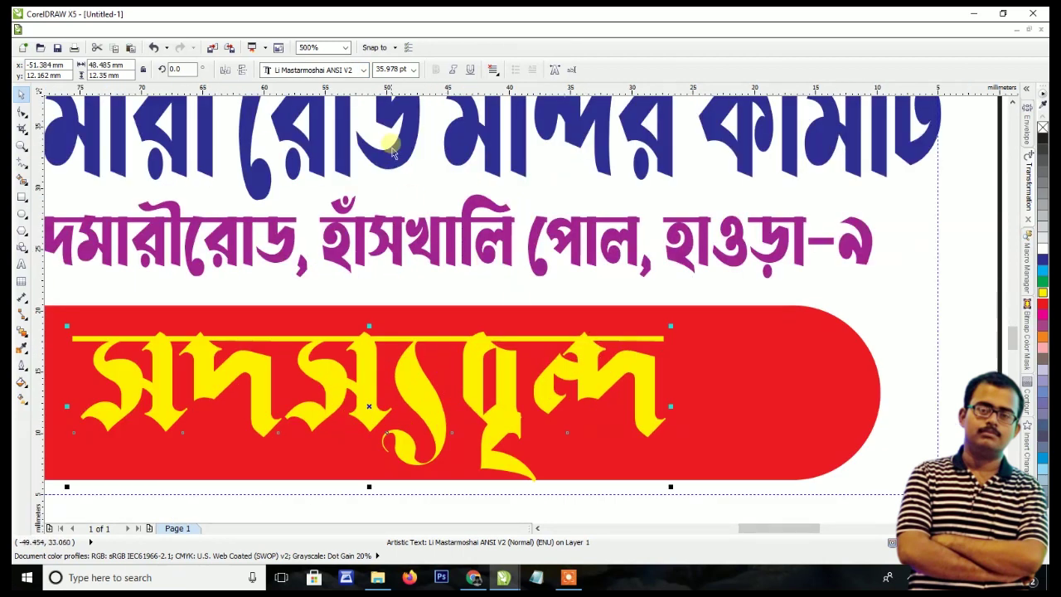
left_click(363, 70)
key("Down")
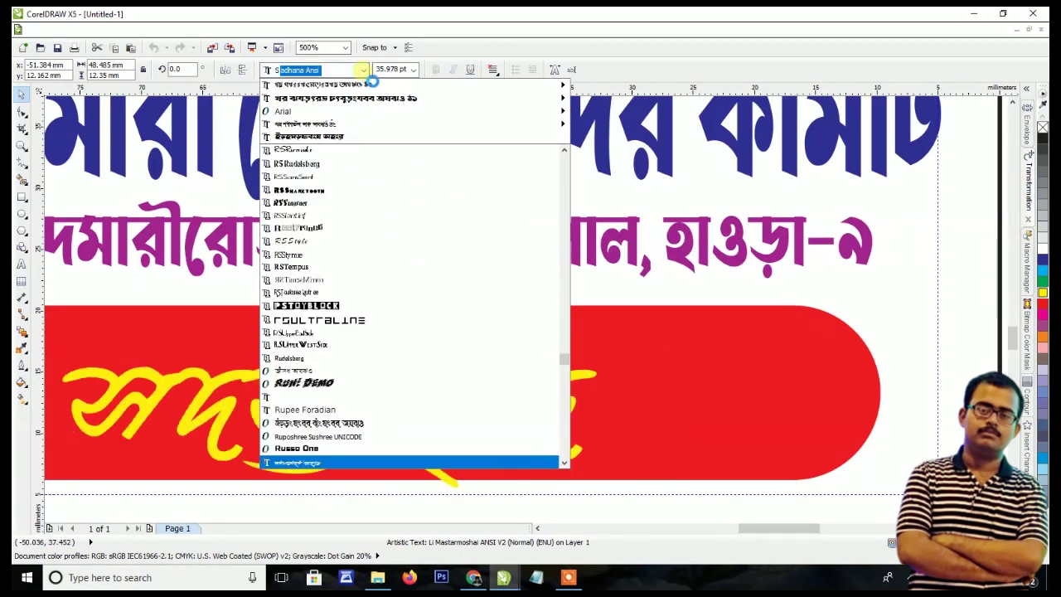
type("hokuntol")
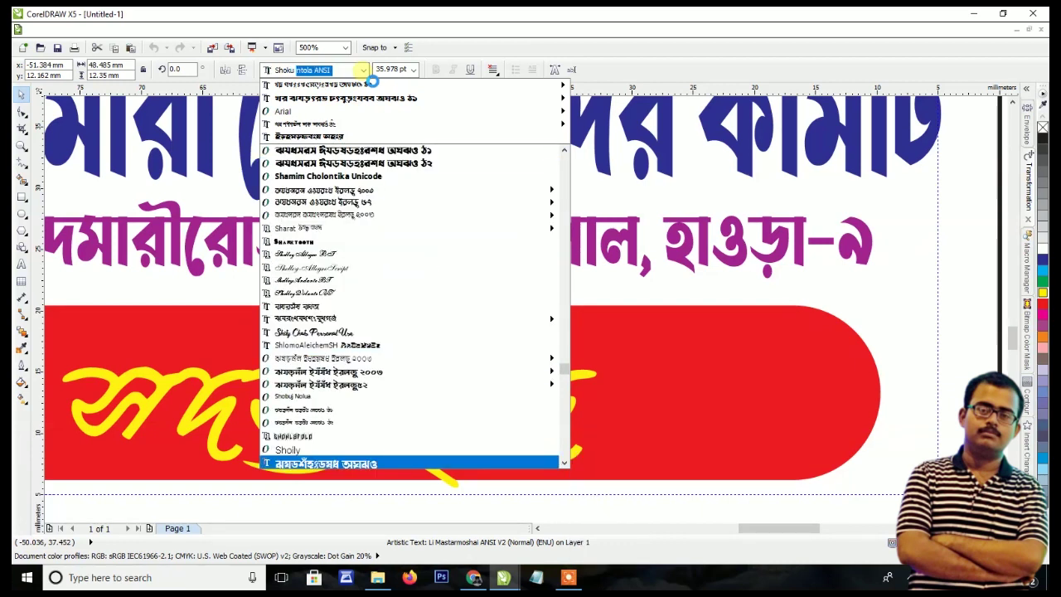
key("Return")
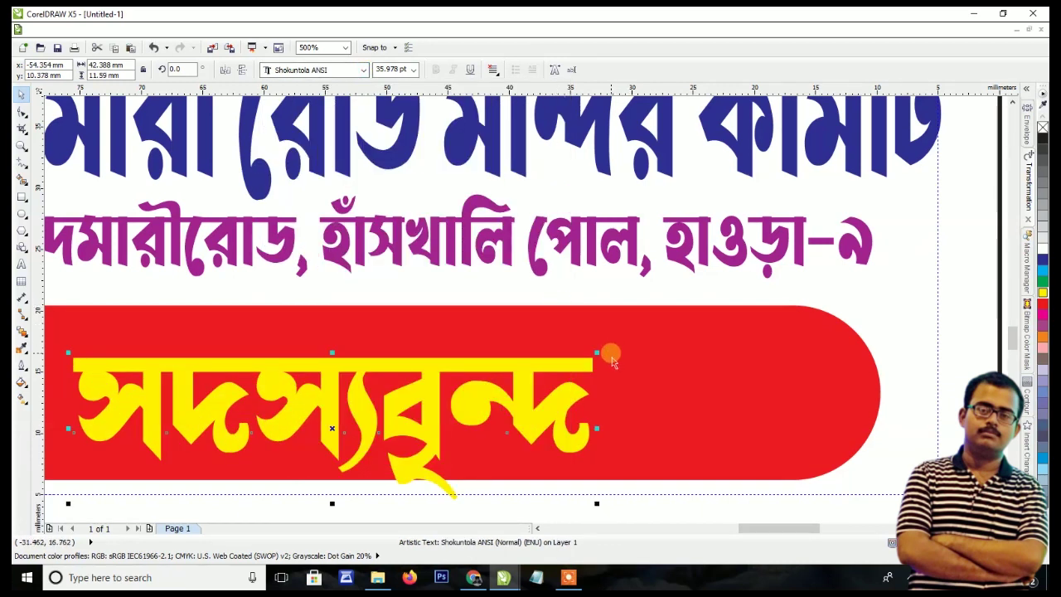
Move the সদস্যবৃন্দ label to the middle of the red bar and stretch it wider
left_click_drag(593, 370, 617, 370)
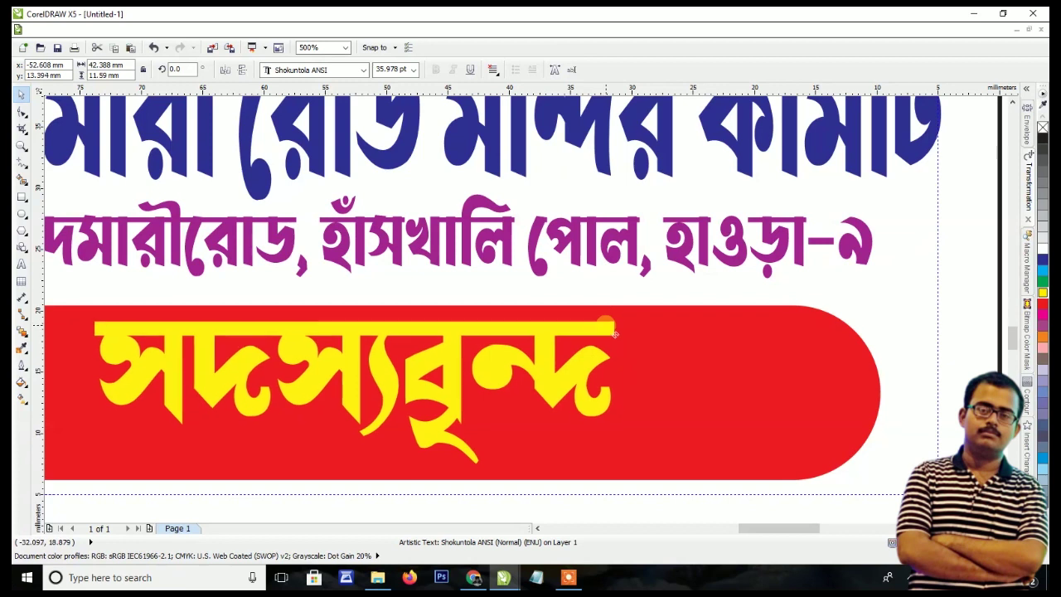
scroll(655, 380, "down", 2)
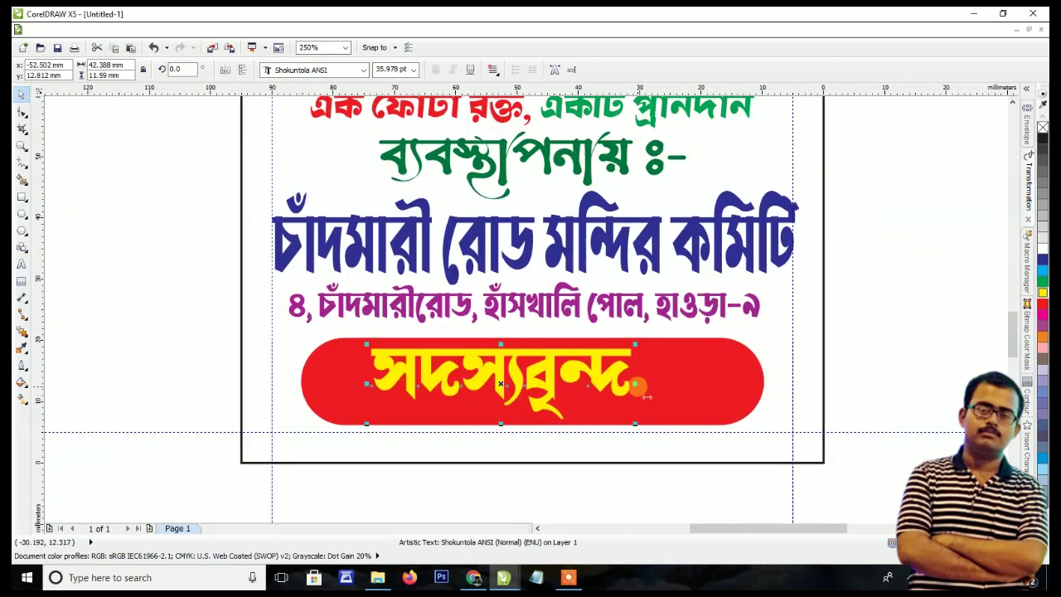
left_click_drag(636, 384, 678, 384)
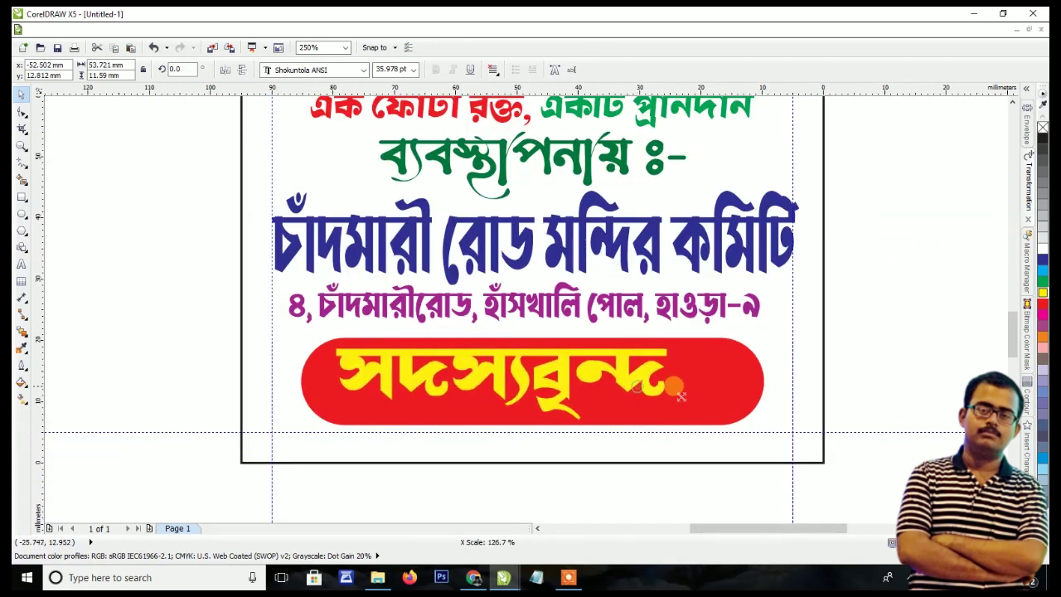
left_click(720, 379, "shift")
left_click(518, 71)
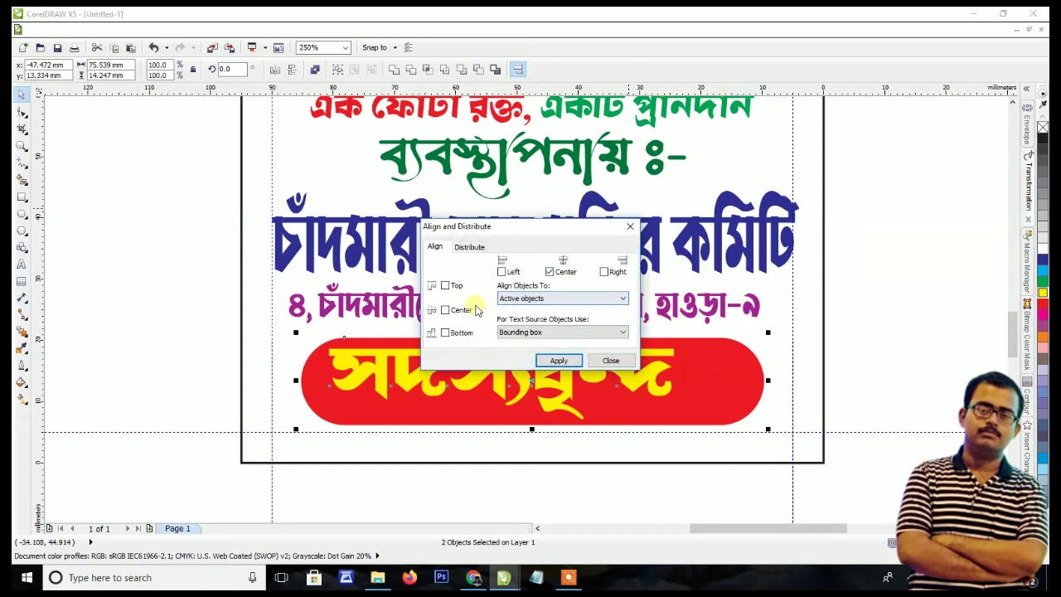
Apply horizontal and vertical centring to the সদস্যবৃন্দ label against the red bar
left_click(557, 360)
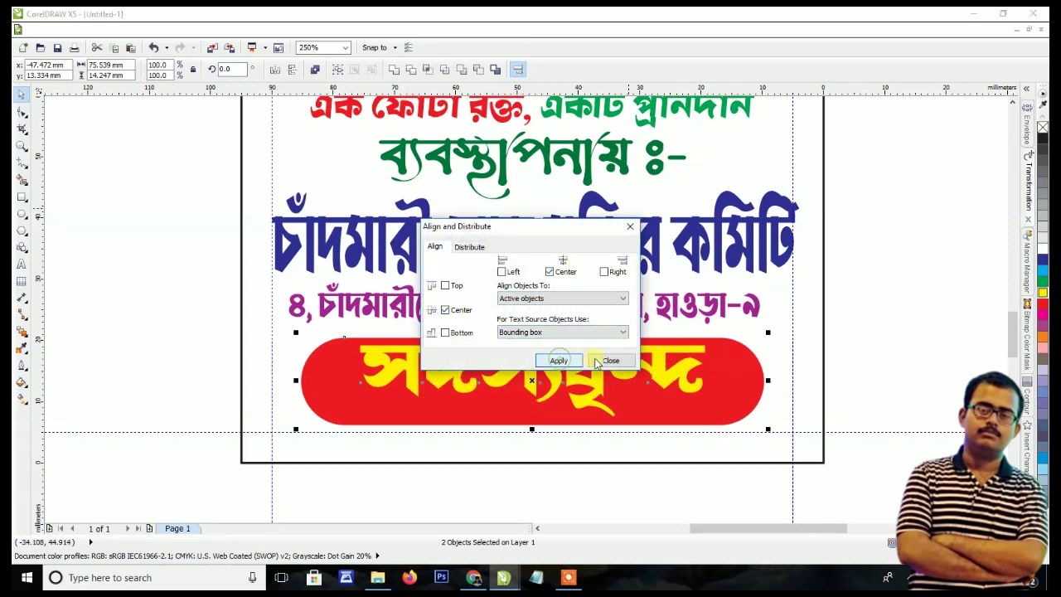
left_click(611, 361)
left_click(849, 339)
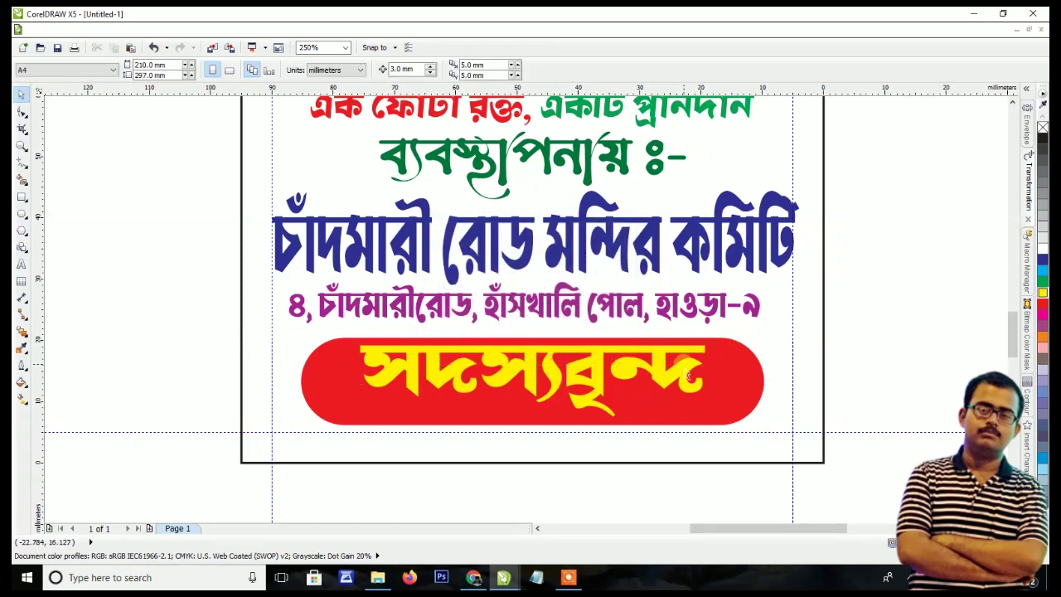
scroll(688, 376, "down", 5)
scroll(731, 290, "up", 3)
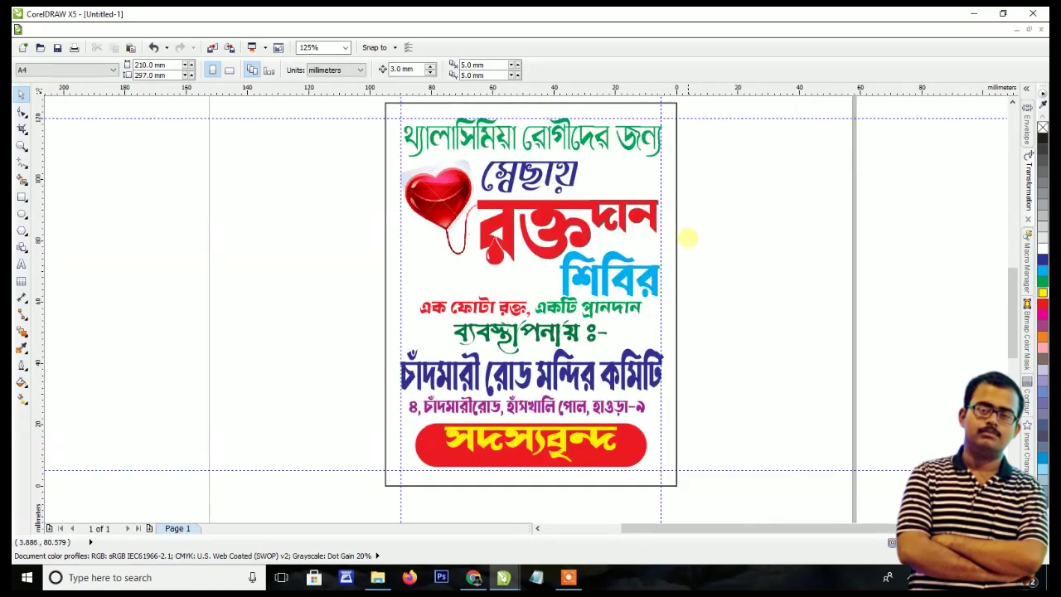
Give the card's border rectangle a radial fountain fill, green at the edges to yellow centre
left_click(677, 228)
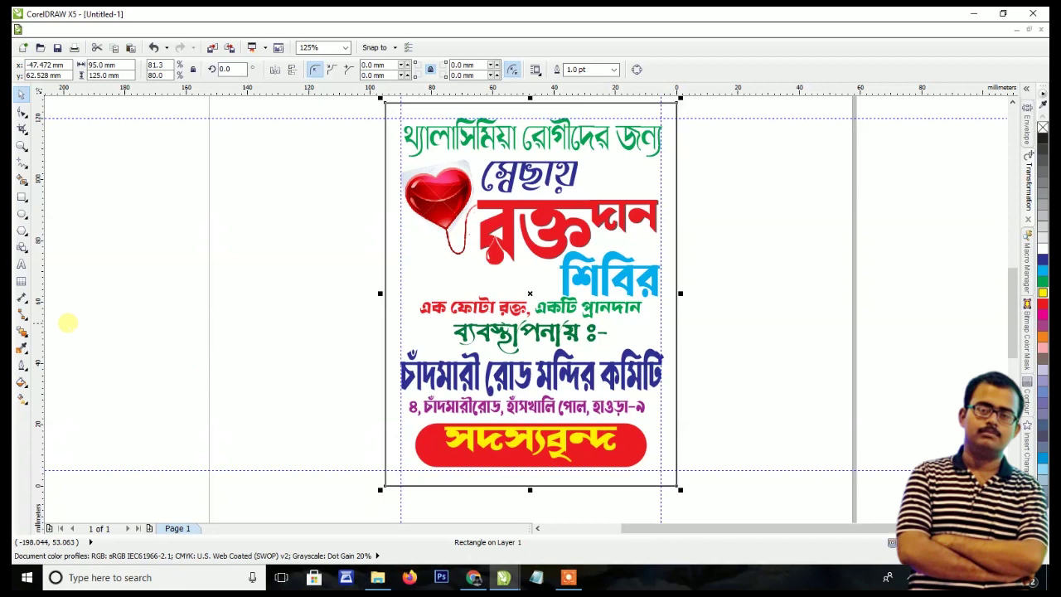
left_click(23, 332)
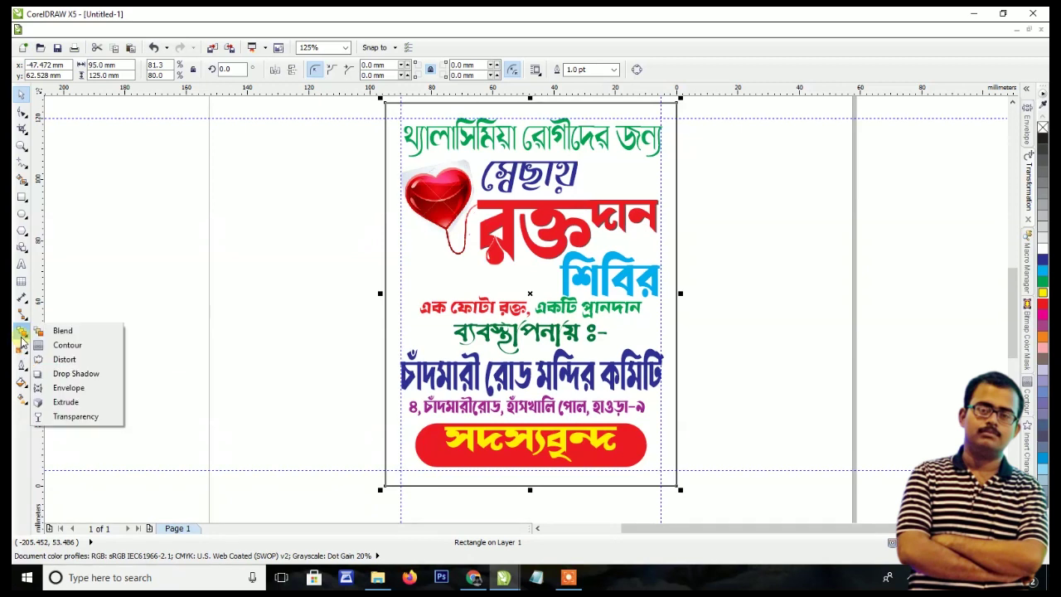
left_click(41, 396)
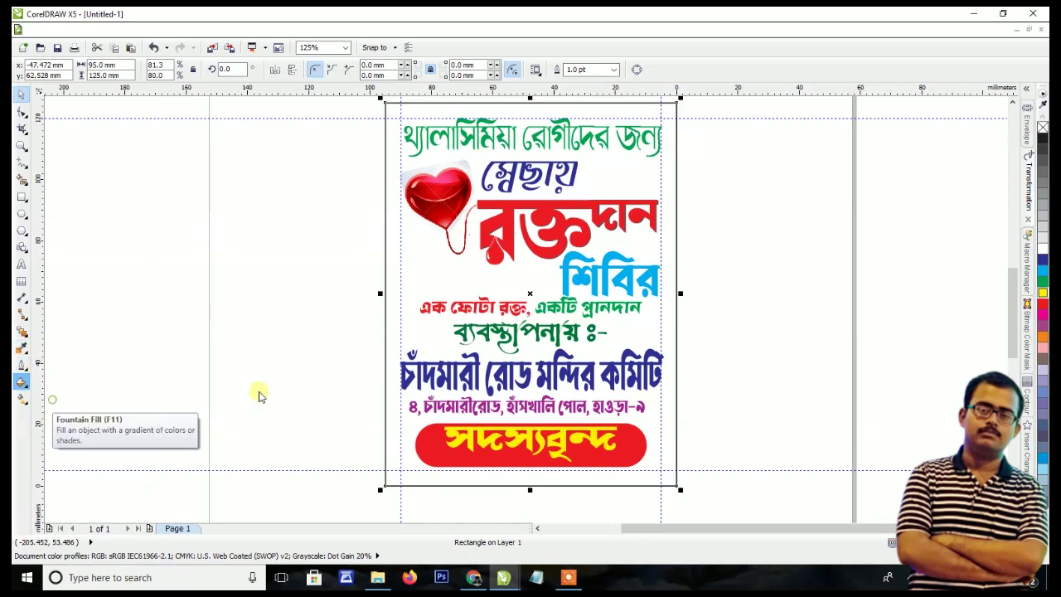
left_click(454, 189)
left_click(456, 207)
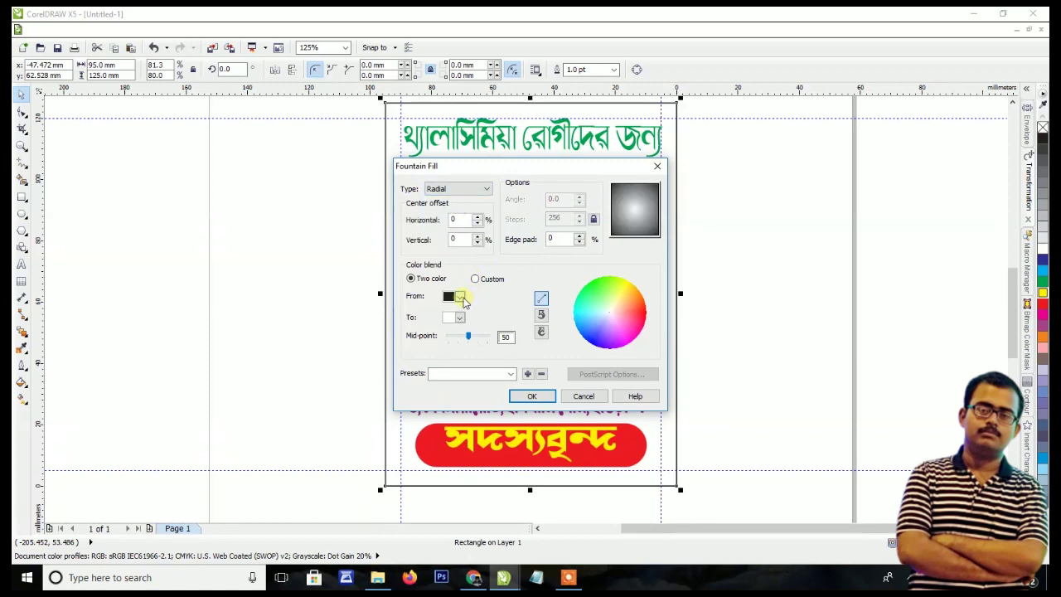
left_click(461, 297)
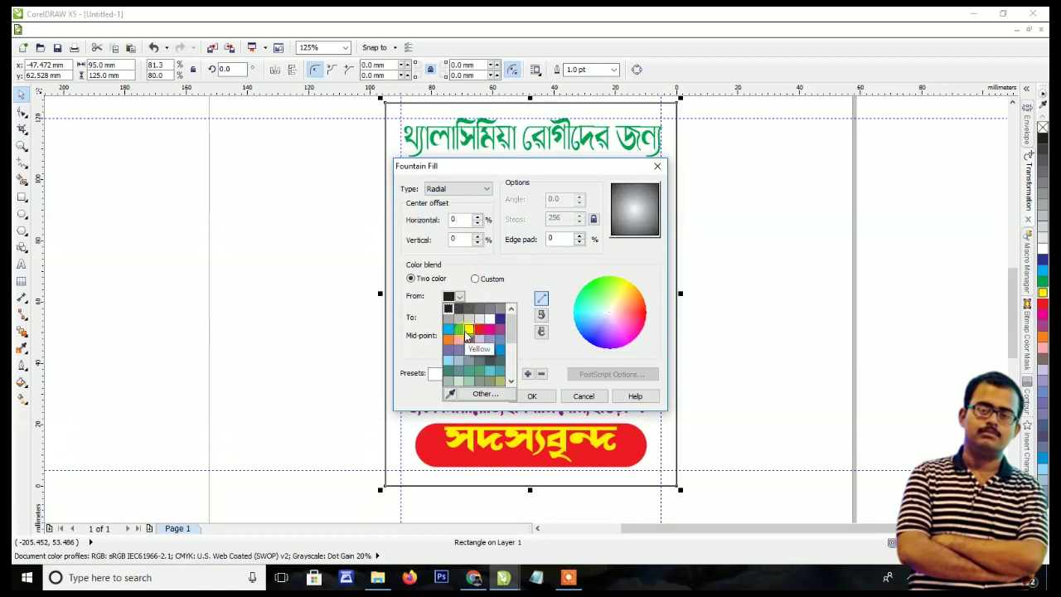
left_click(458, 330)
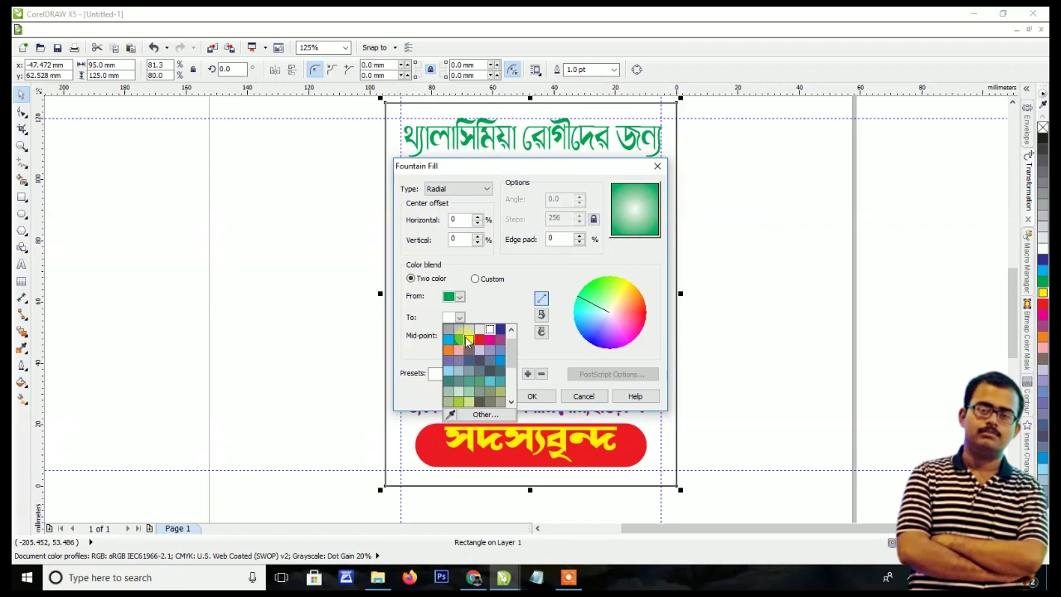
left_click(468, 339)
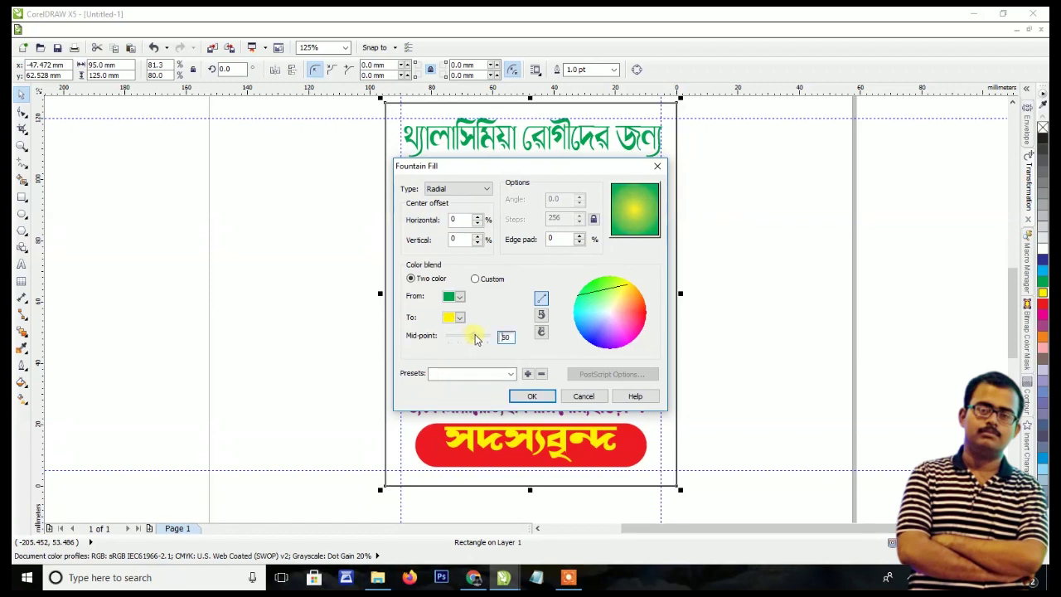
left_click(535, 394)
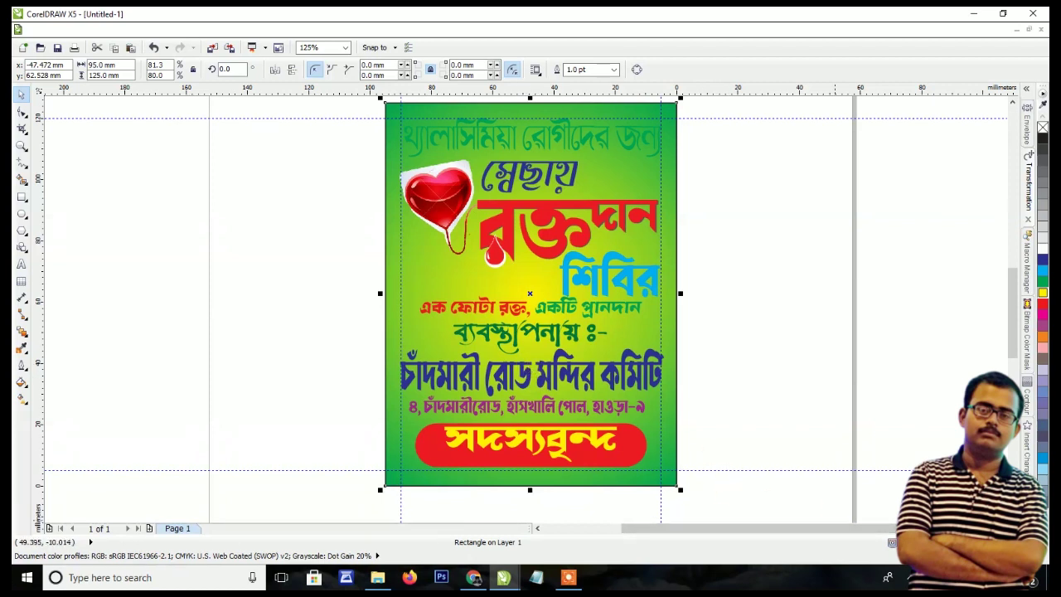
key("F11")
left_click(461, 297)
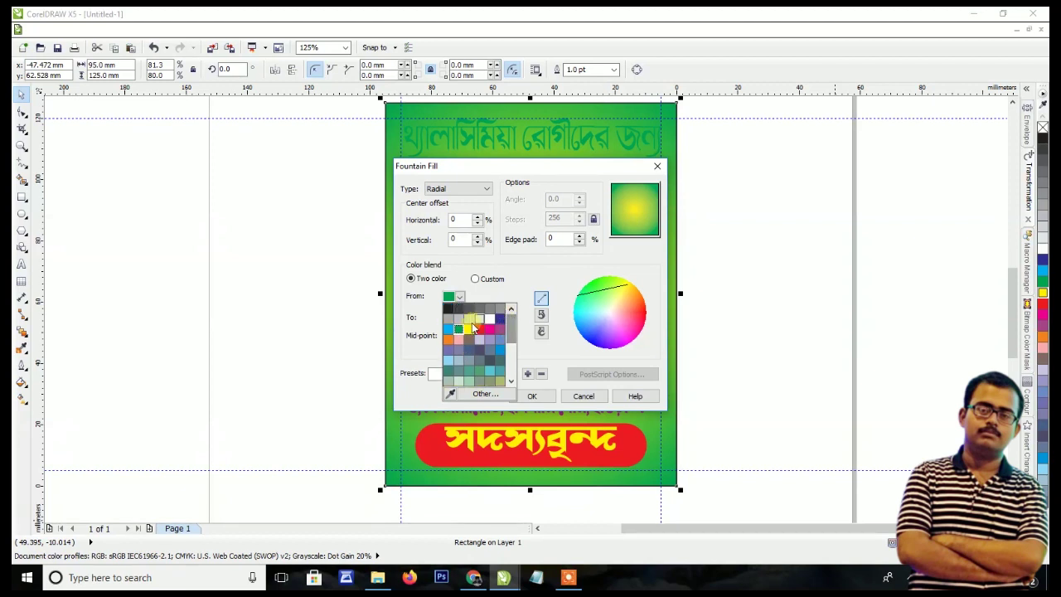
Change the radial gradient to blue edges and pale-yellow centre with mid-point 20
left_click(448, 336)
left_click(475, 323)
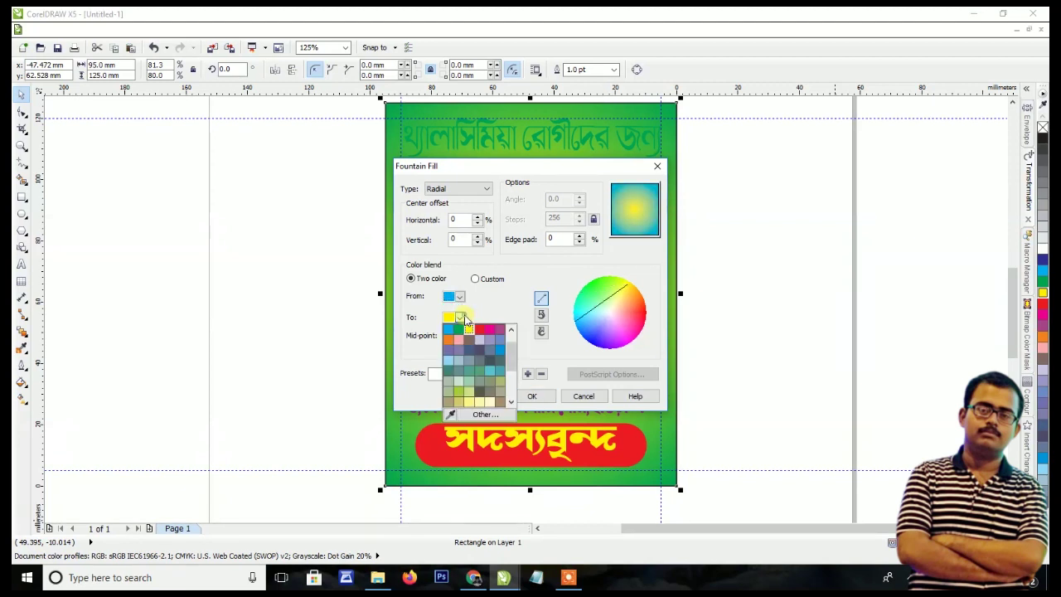
left_click(472, 400)
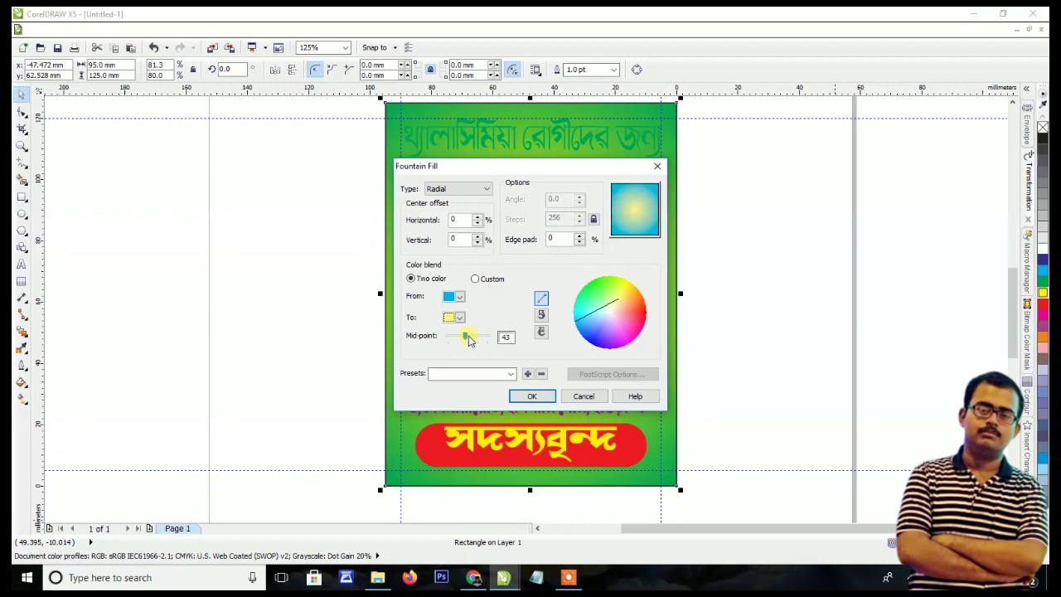
left_click_drag(469, 342, 446, 342)
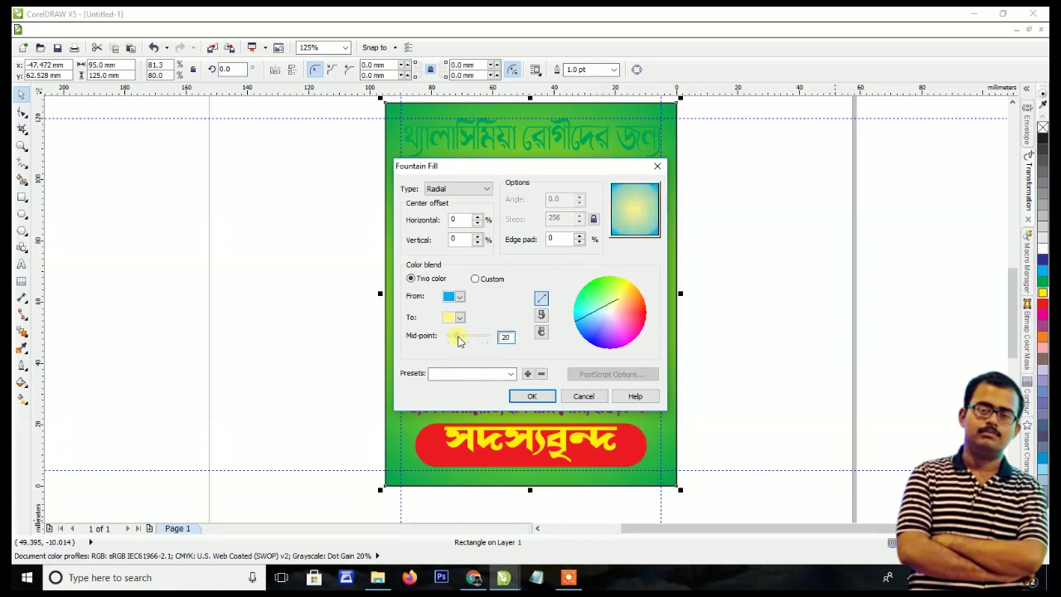
left_click(543, 396)
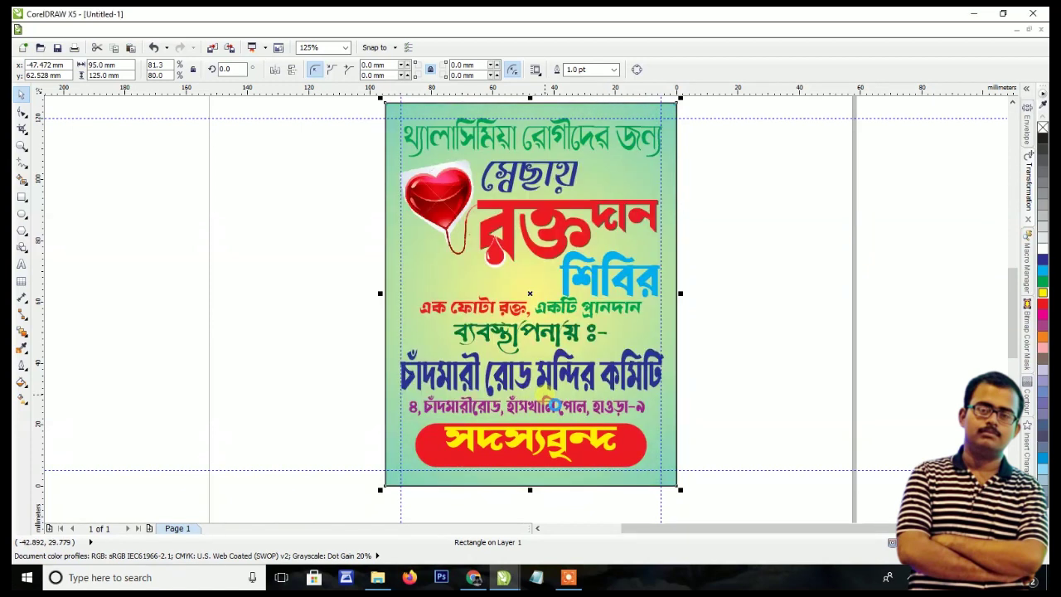
scroll(560, 377, "down", 2)
scroll(563, 269, "up", 2)
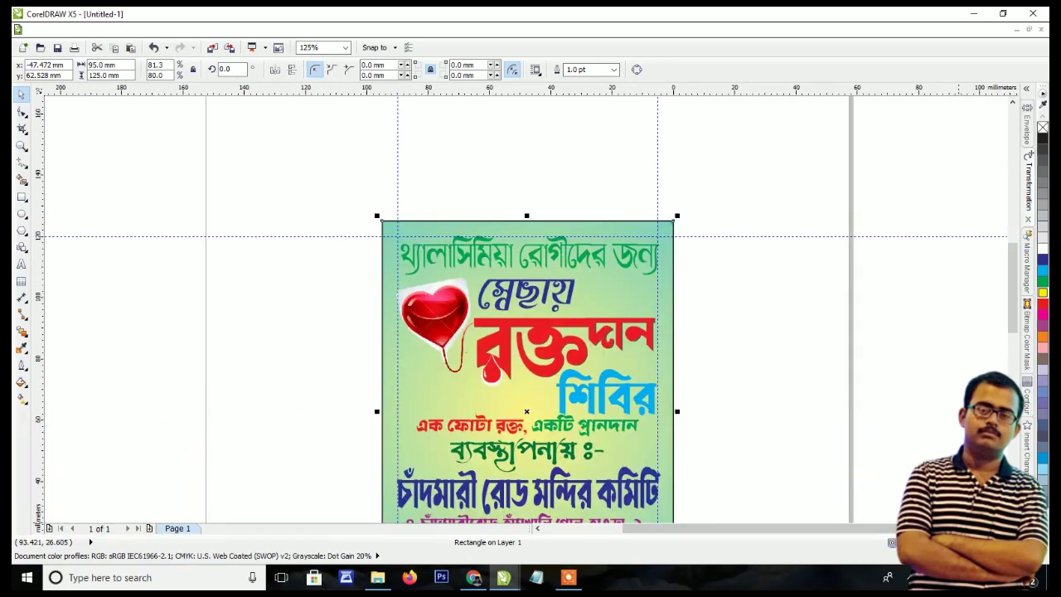
Change the background gradient's outer From colour to a pale blue tint
key("F11")
left_click(460, 297)
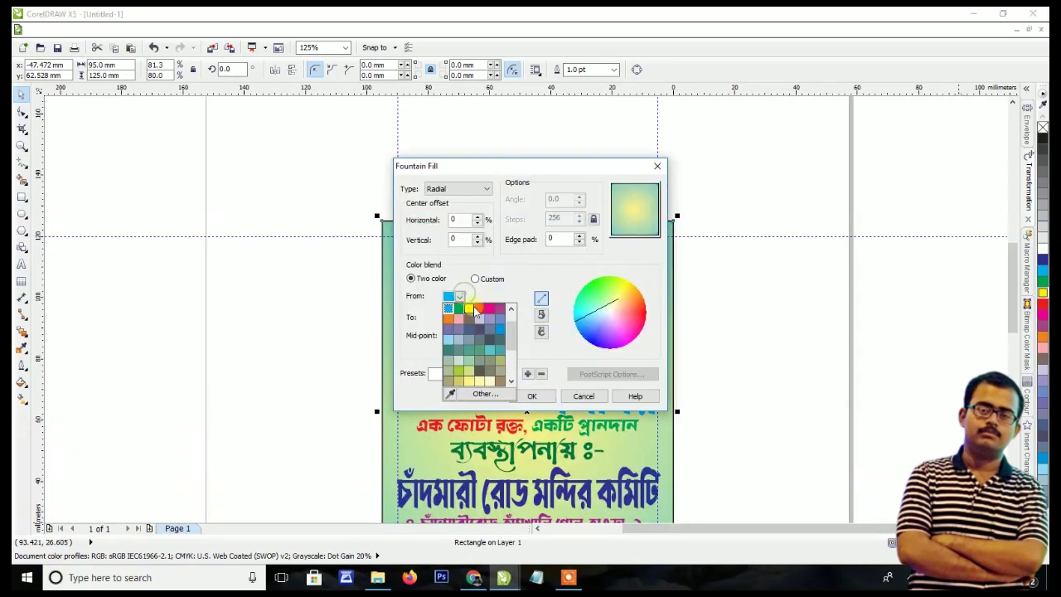
left_click(452, 342)
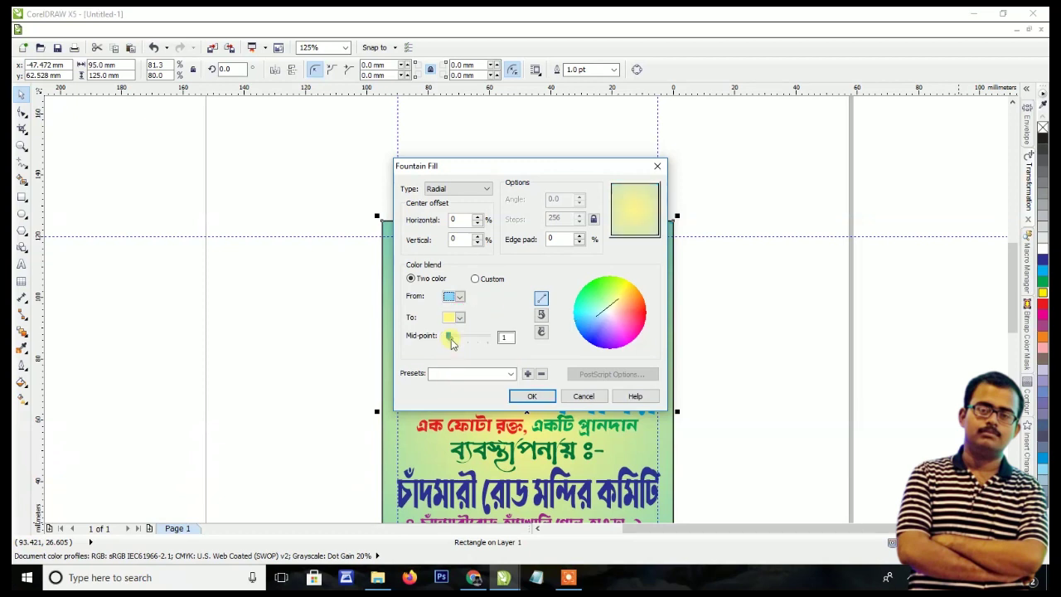
left_click(529, 394)
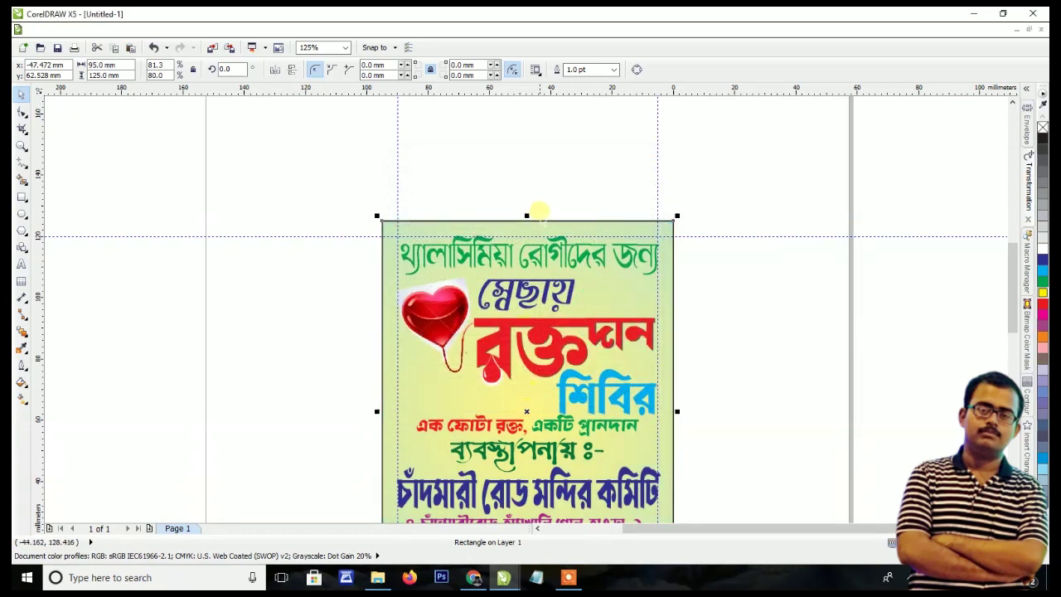
scroll(540, 208, "down", 2)
Make the gradient's centre To colour pale cream with mid-point 11
key("F11")
left_click(459, 318)
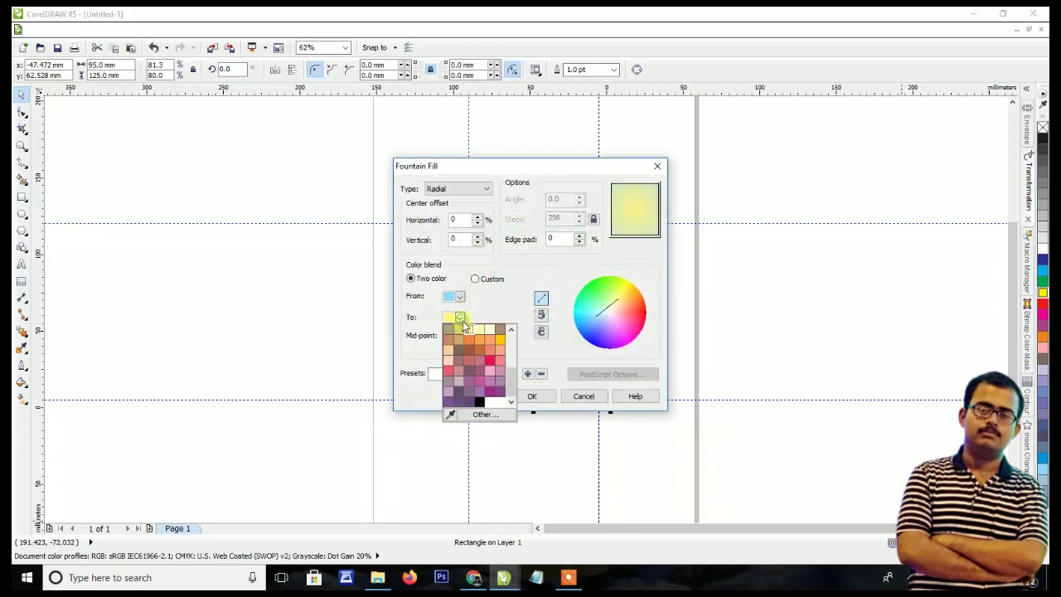
left_click(491, 331)
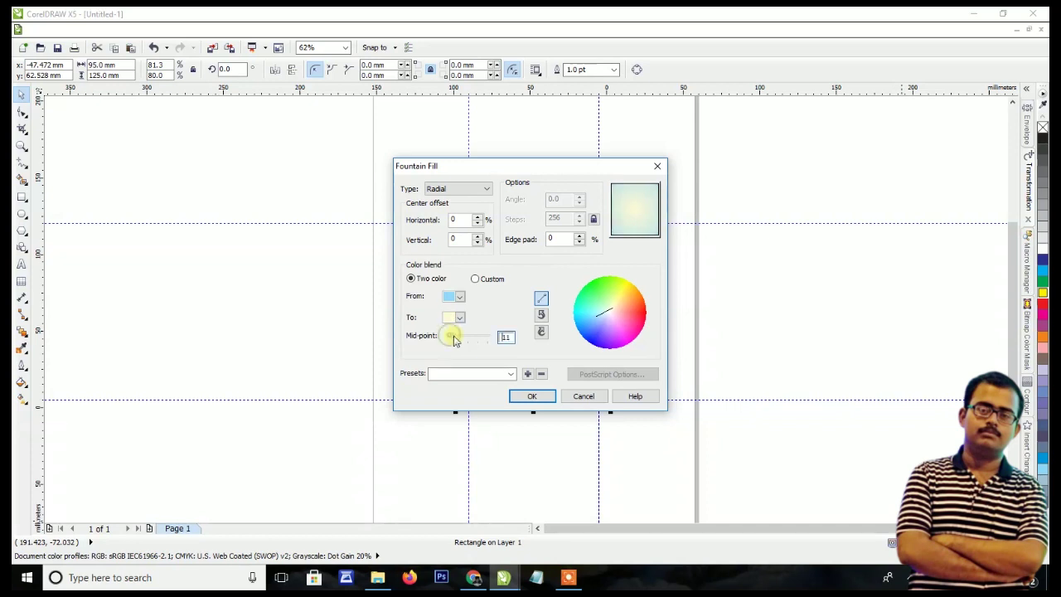
left_click(550, 396)
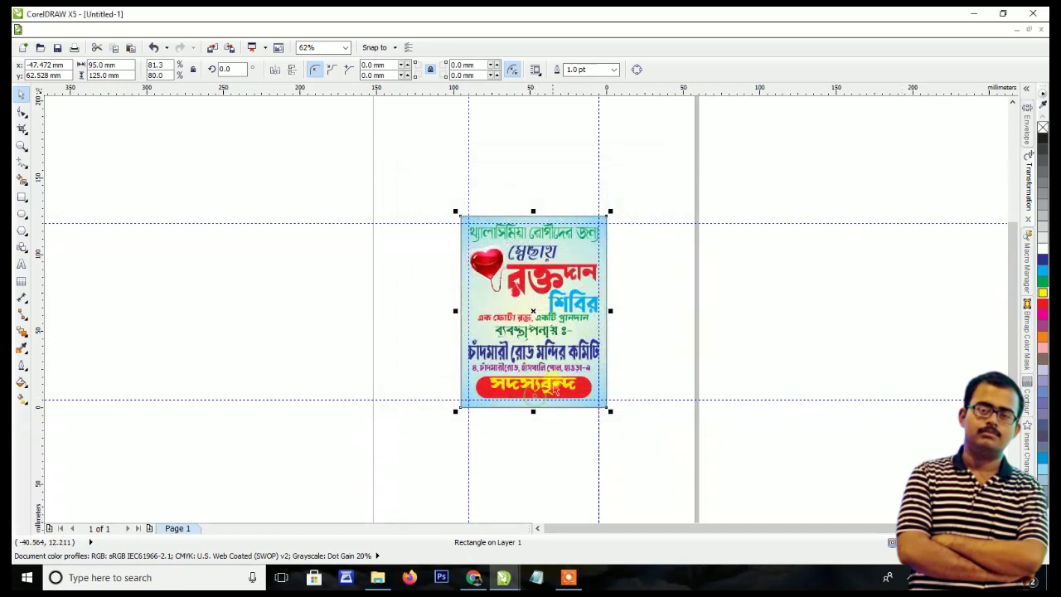
scroll(569, 246, "up", 2)
scroll(569, 246, "up", 2)
left_click(801, 284)
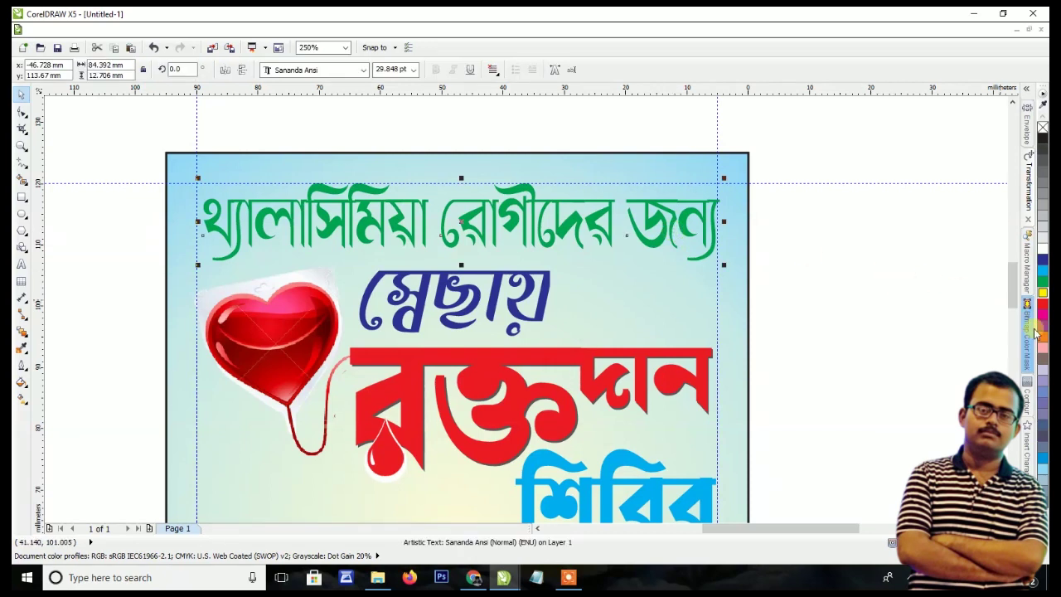
Add a white outside contour to the top headline with a 0.5 mm offset
left_click(1027, 400)
left_click(951, 271)
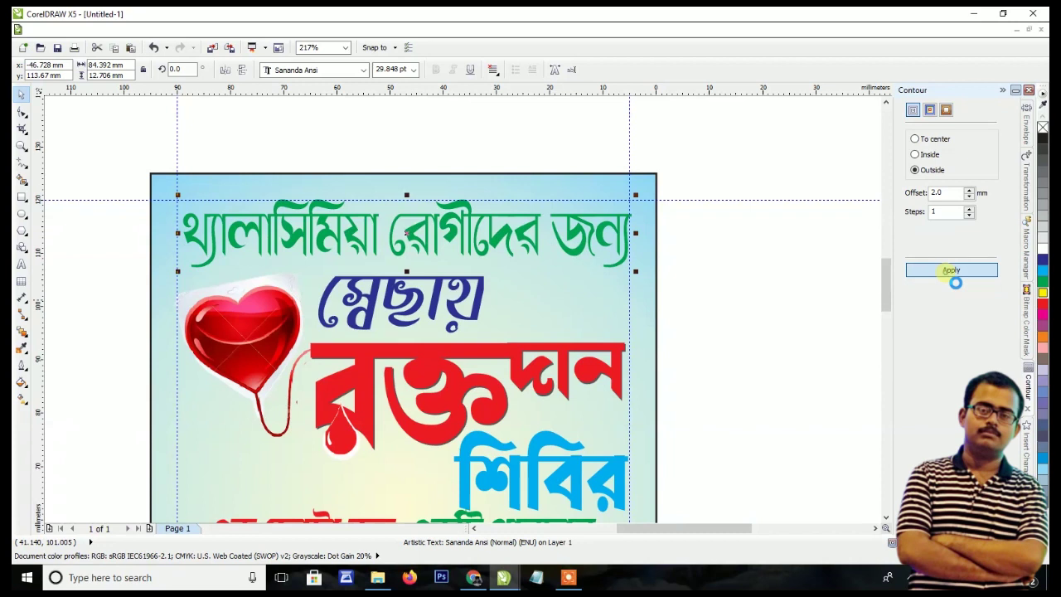
left_click(410, 69)
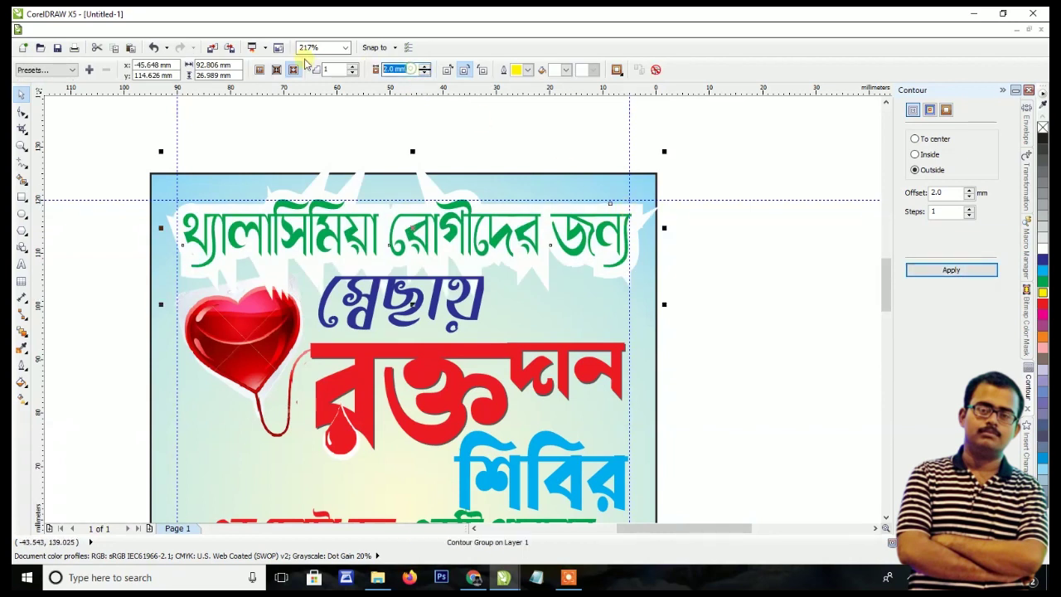
key("Return")
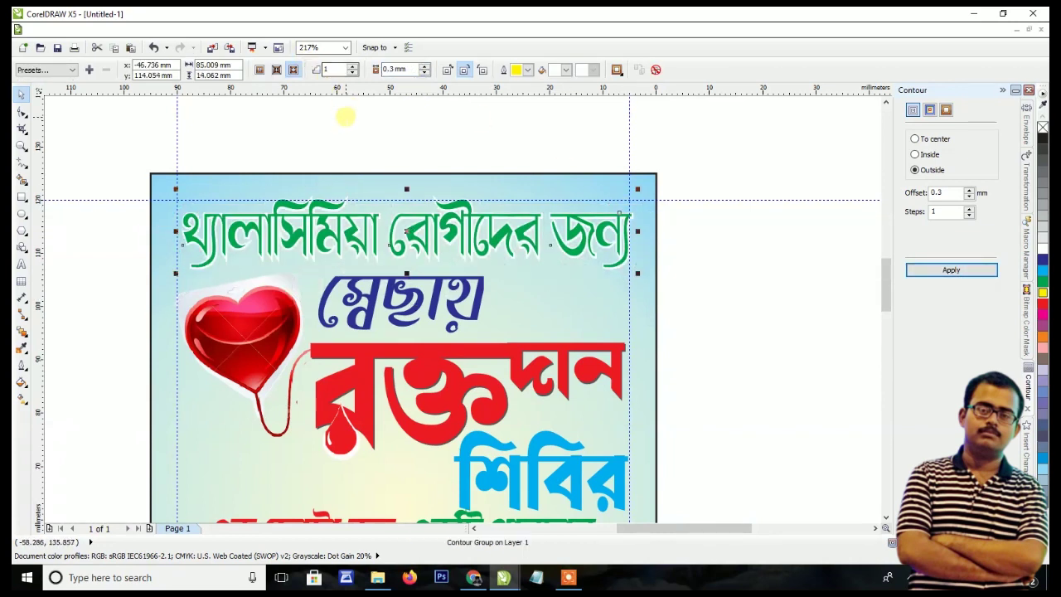
scroll(344, 151, "up", 2)
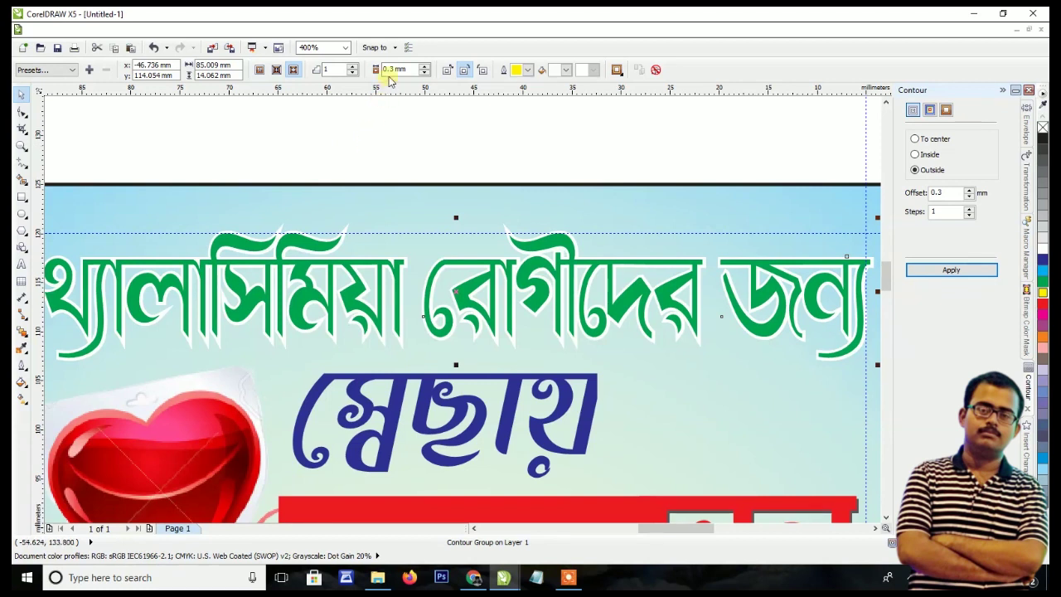
type("0.5")
key("Return")
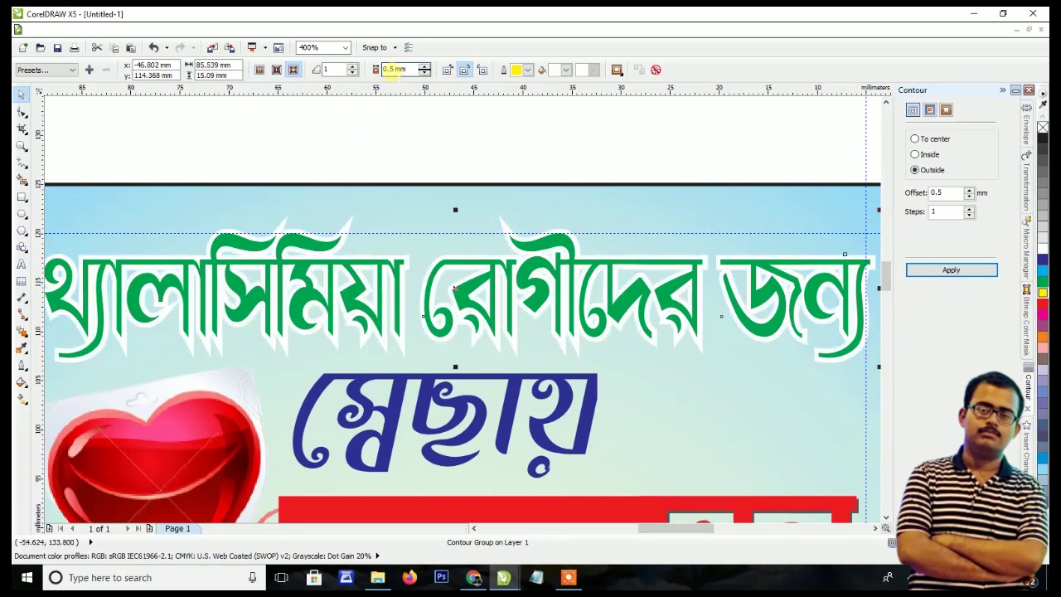
scroll(422, 237, "down", 2)
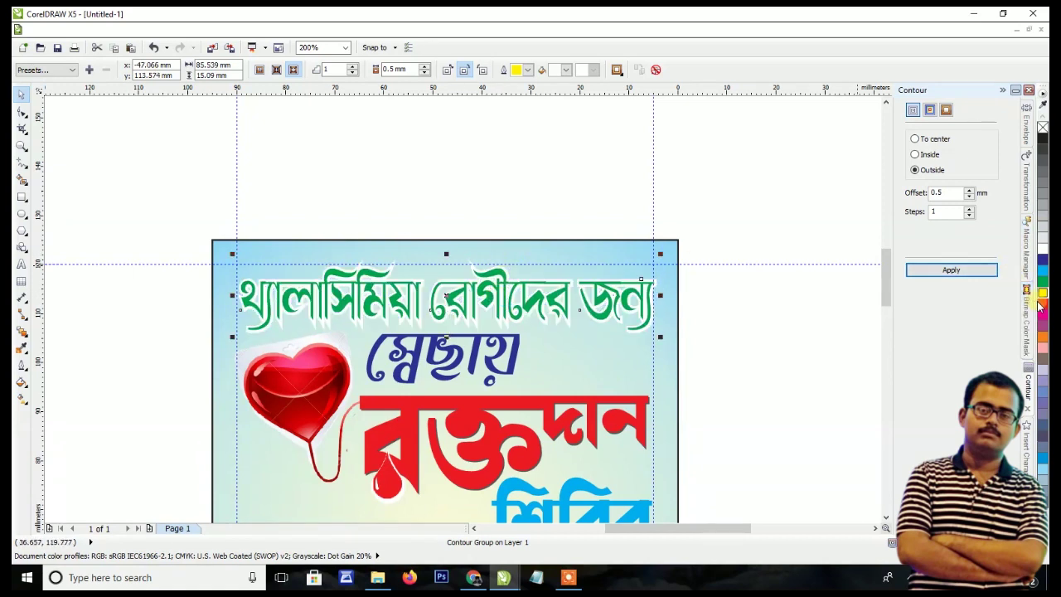
Recolour the headline text dark blue and deselect it
left_click(1043, 260)
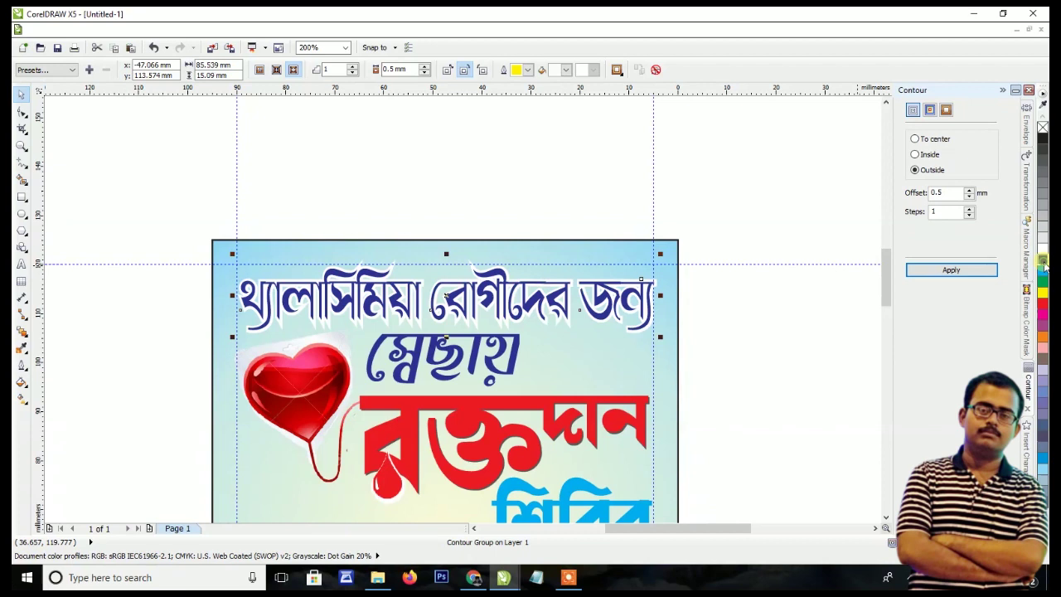
left_click(826, 311)
scroll(678, 199, "down", 2)
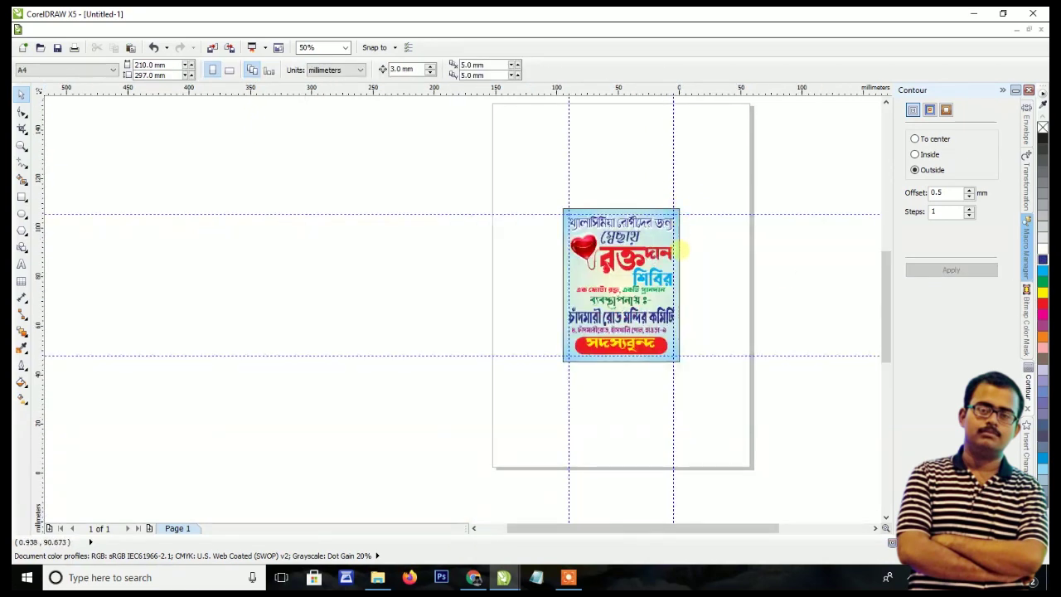
Select the card's background rectangle behind the organiser and slogan lines
scroll(678, 248, "up", 2)
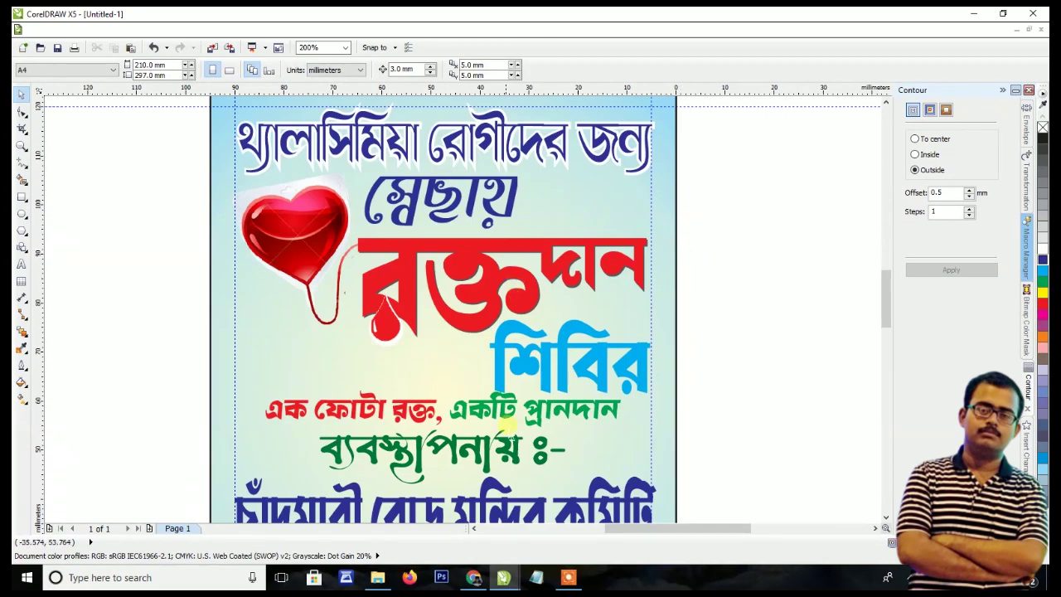
left_click_drag(506, 410, 506, 413)
left_click(485, 443)
scroll(485, 441, "up", 1)
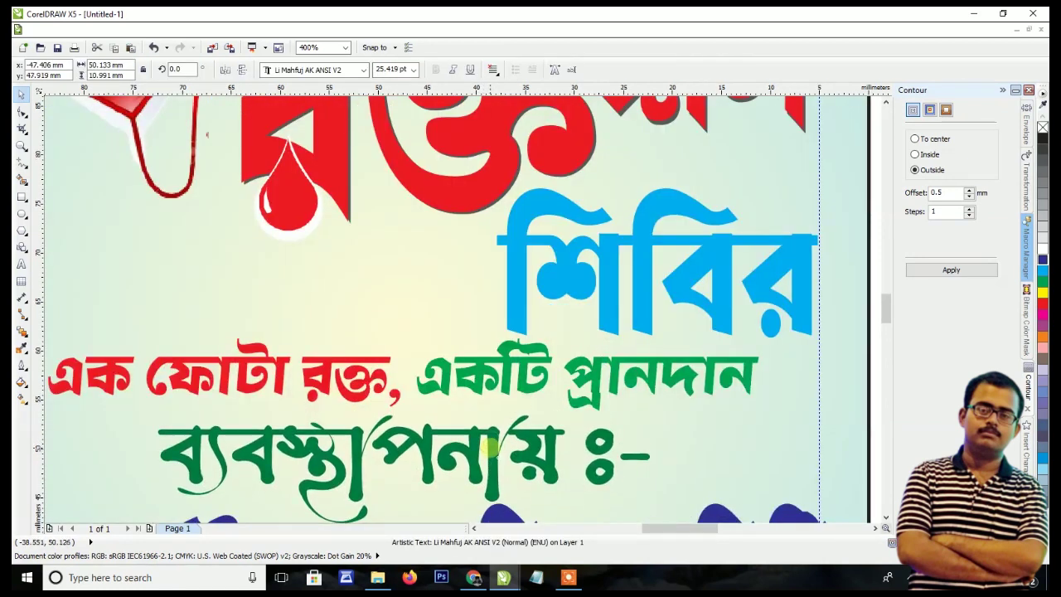
left_click(528, 383)
scroll(506, 354, "down", 2)
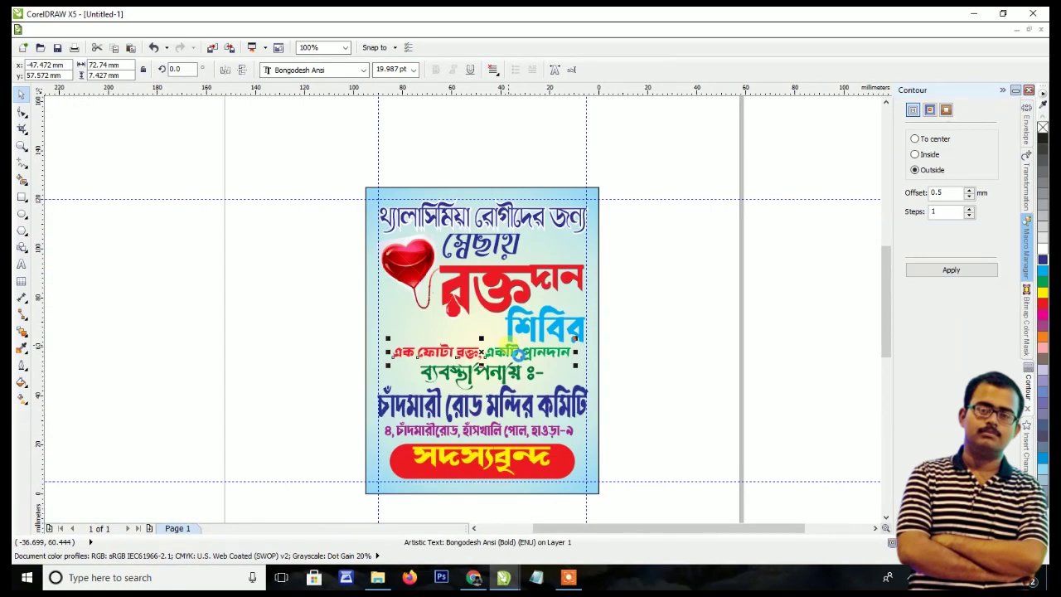
left_click(592, 300)
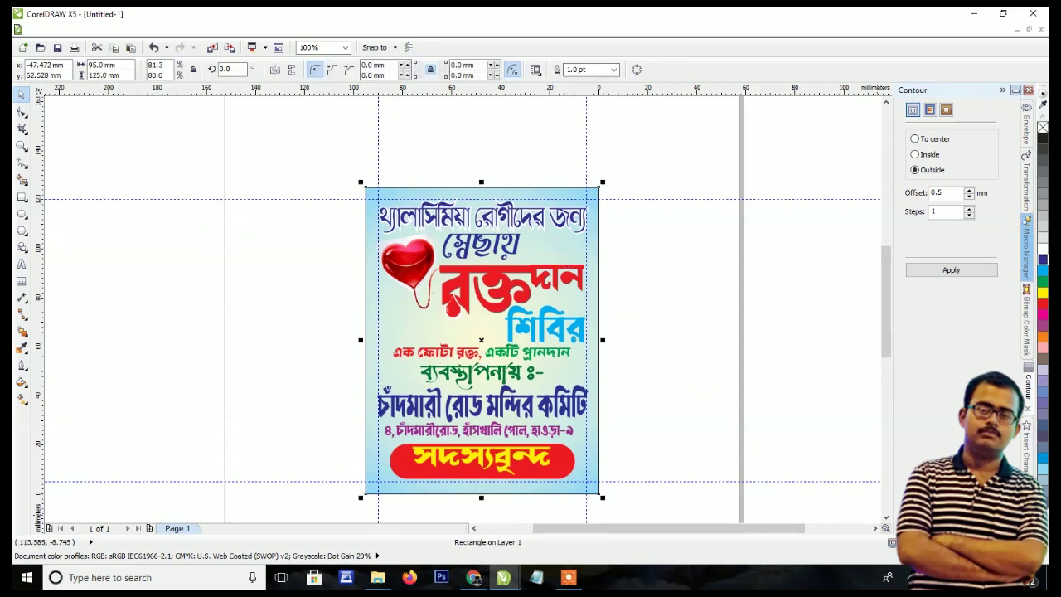
Set the background's radial fill to blend from light blue into white, mid-point 28
key("F11")
left_click(460, 297)
left_click(460, 317)
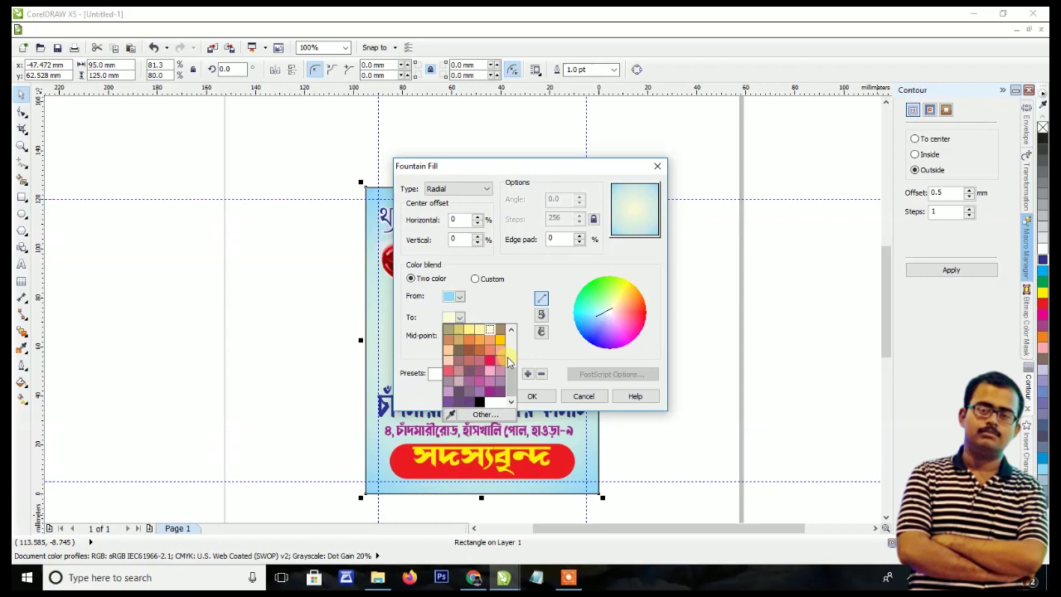
scroll(508, 361, "down", 2)
left_click(500, 348)
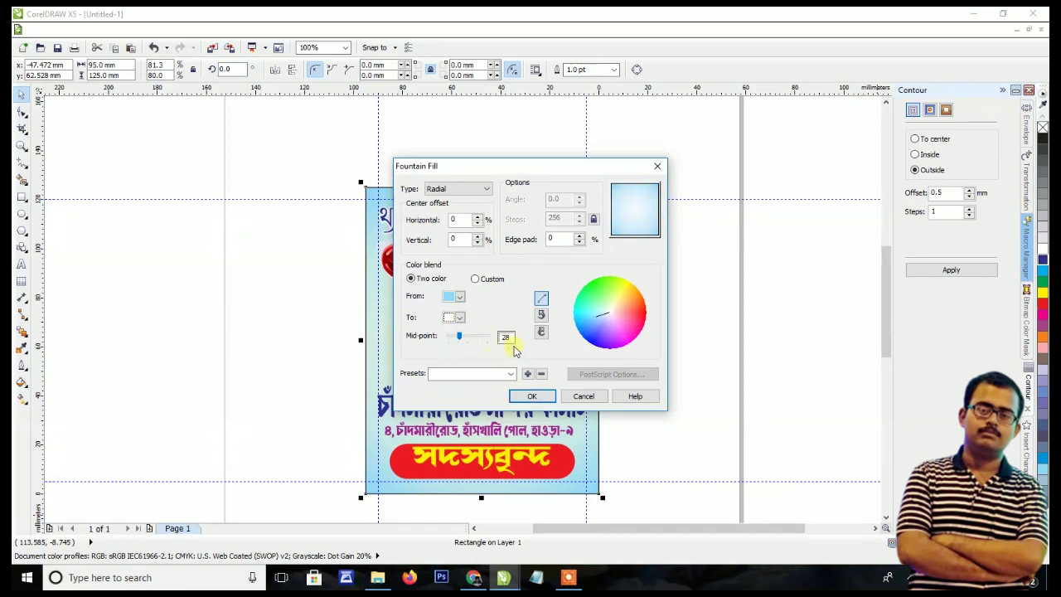
left_click(522, 397)
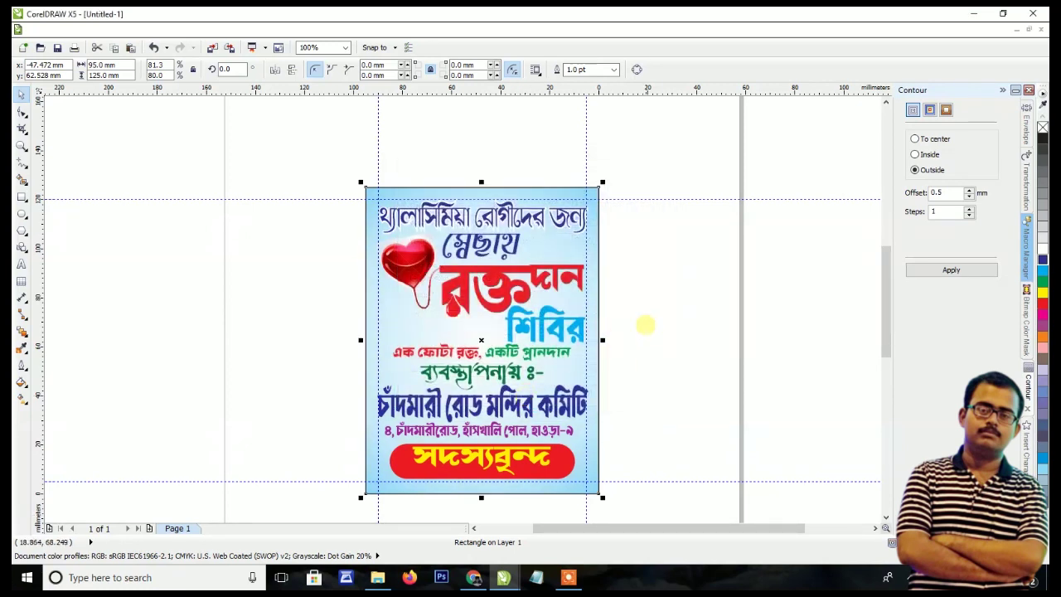
left_click(682, 308)
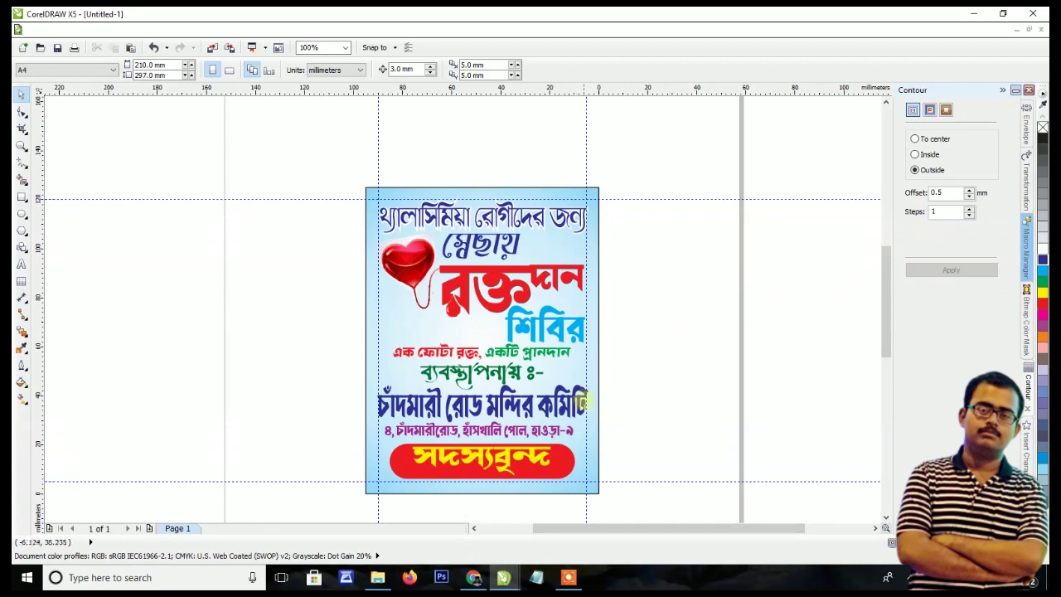
Nudge the three middle text lines slightly downward
left_click_drag(623, 502, 365, 439)
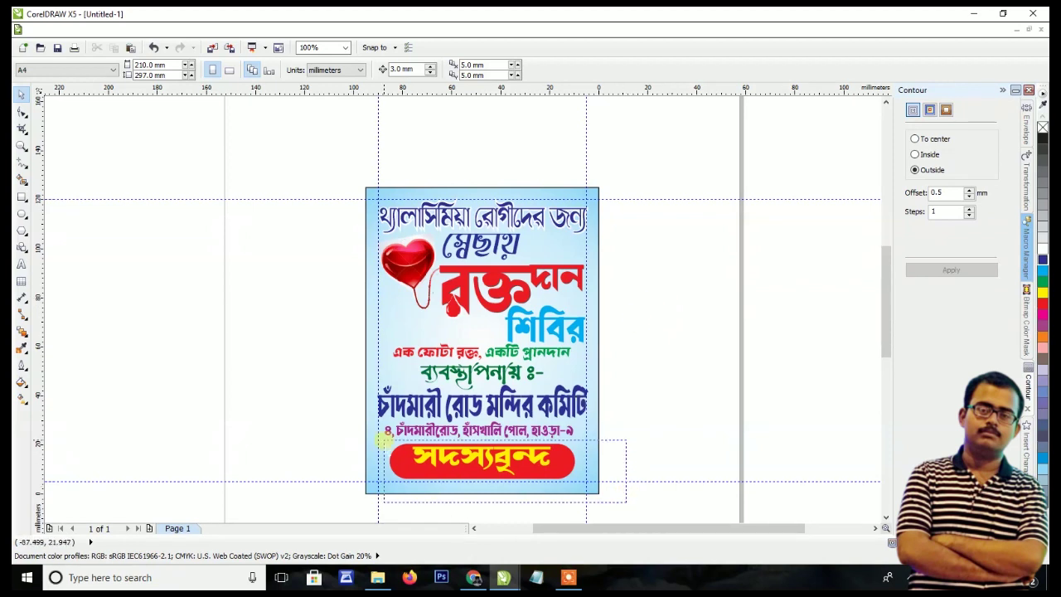
scroll(498, 485, "up", 2)
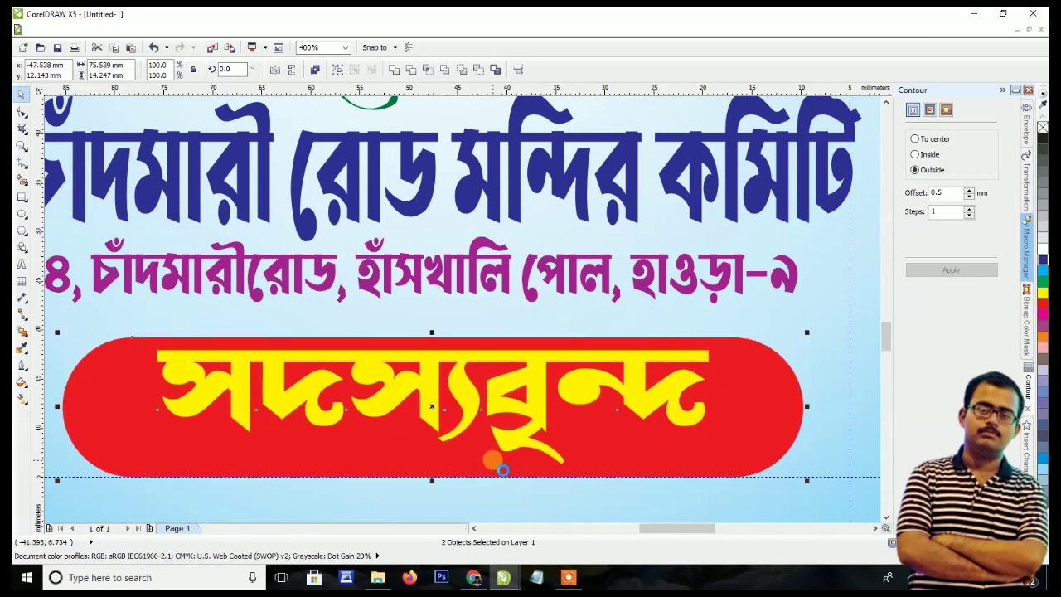
scroll(496, 461, "down", 1)
left_click_drag(191, 171, 725, 358)
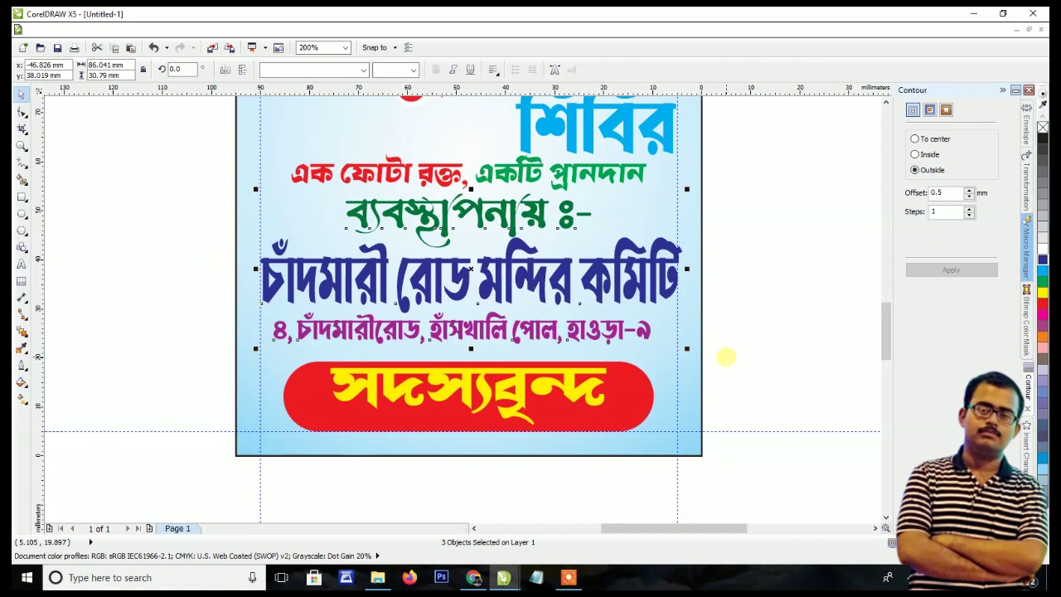
key("Down")
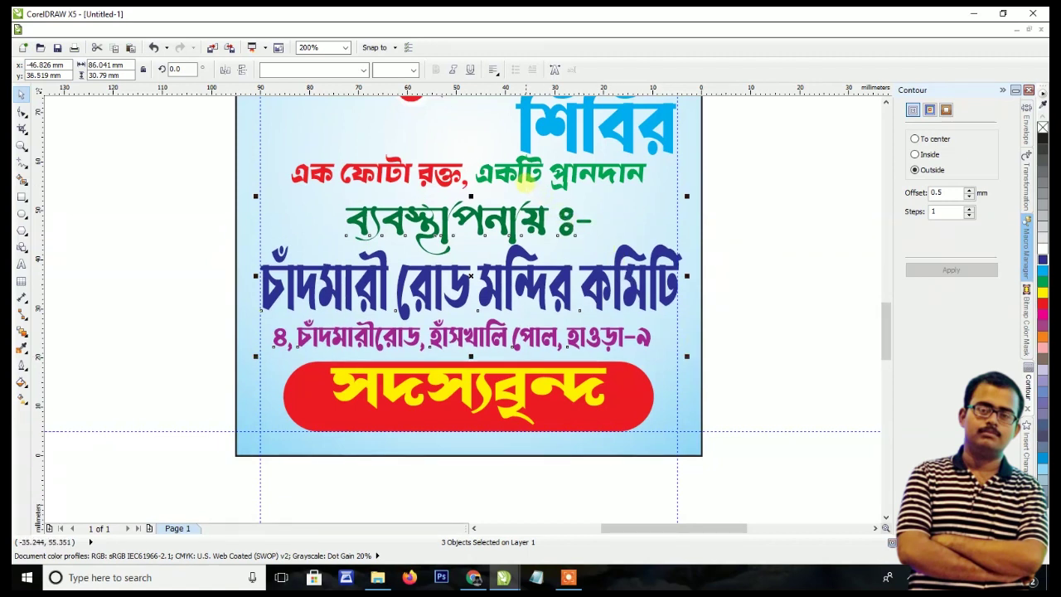
Enlarge the slogan line taller and widen it to about 81 mm
left_click(570, 234)
left_click(464, 175)
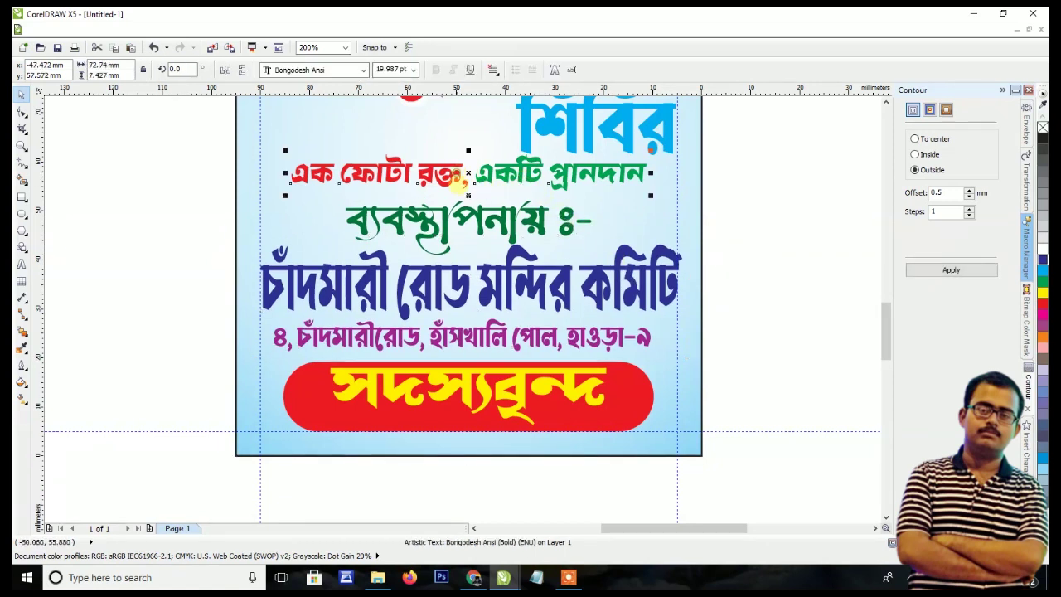
left_click_drag(468, 190, 468, 200)
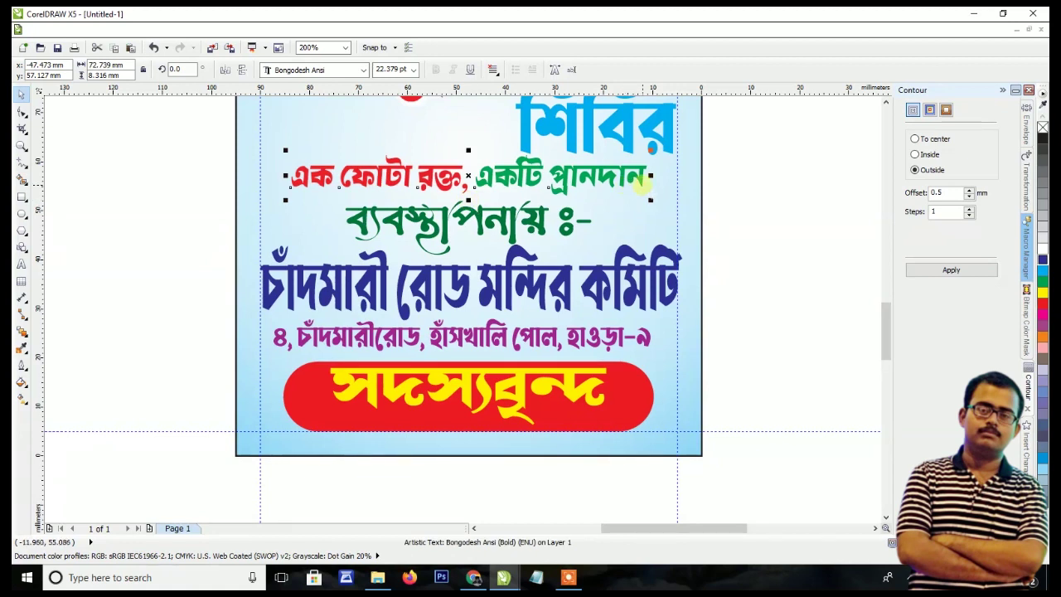
left_click_drag(652, 175, 672, 176)
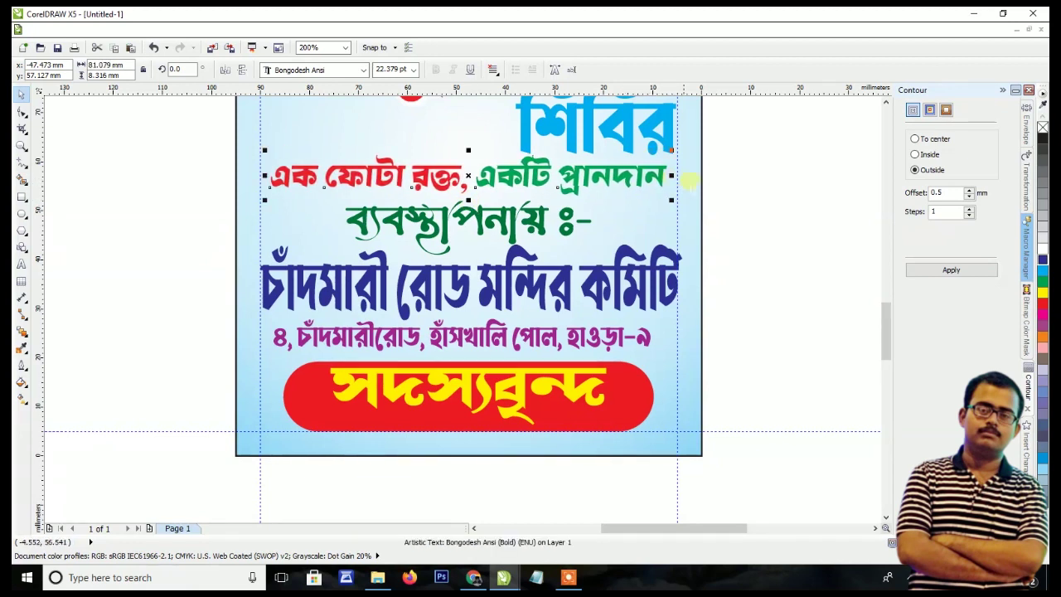
left_click(734, 186)
scroll(555, 279, "down", 2)
scroll(598, 189, "up", 1)
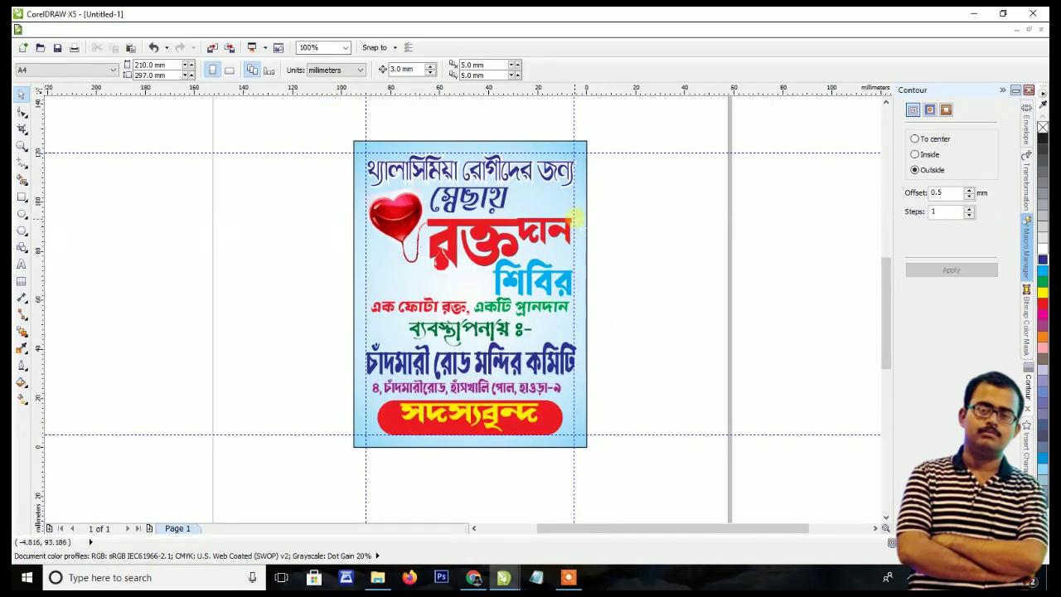
Zoom to frame the whole card and close the Contour docker
left_click(22, 146)
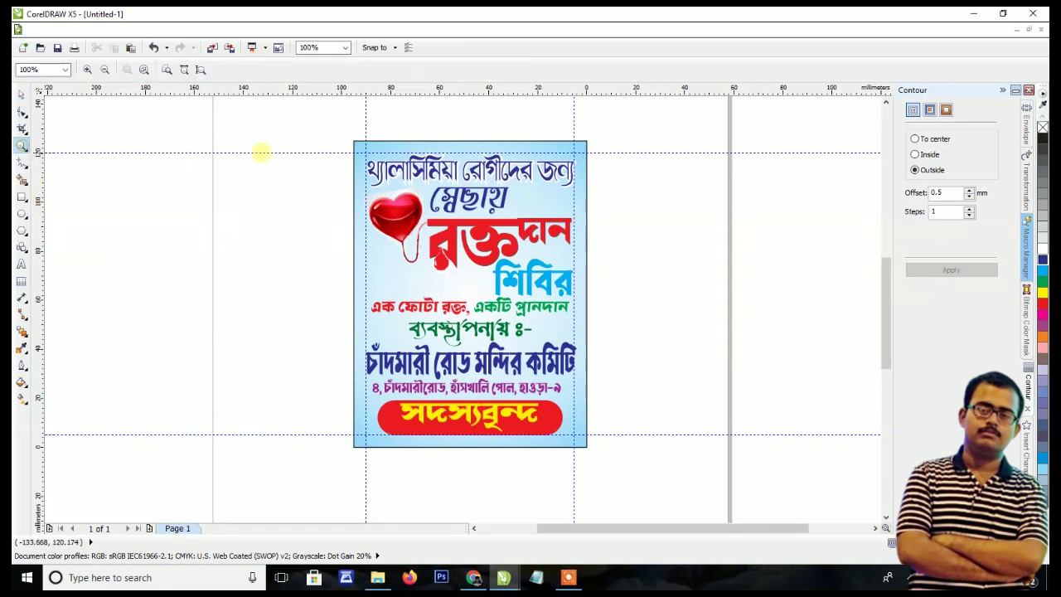
left_click_drag(347, 139, 593, 452)
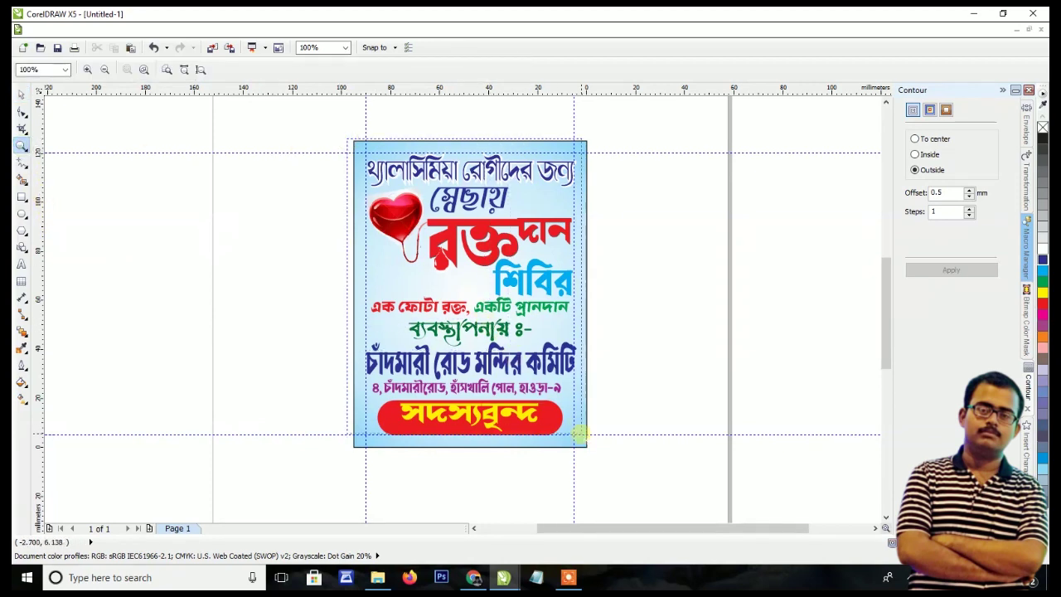
left_click(23, 97)
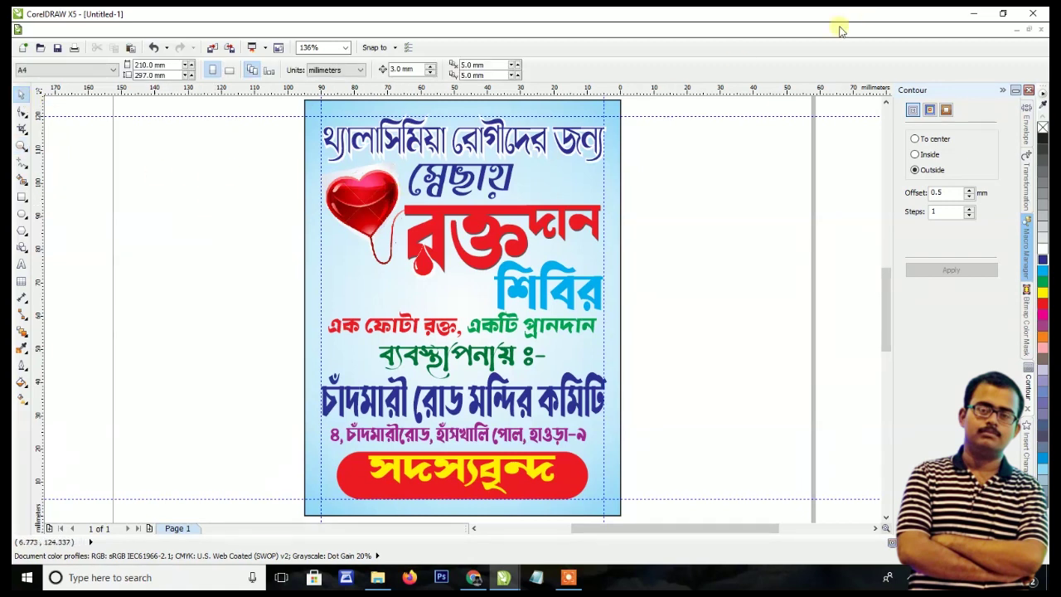
left_click(1001, 91)
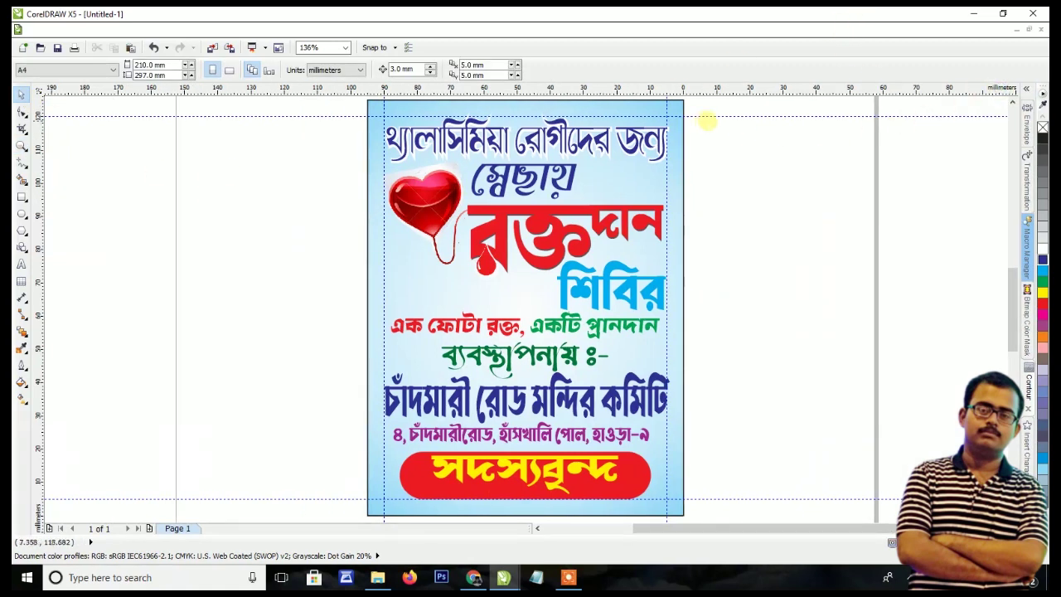
Save the card as 'Blood Donation Id Crad 2021.cdr' in the Chandmari Puja Committed folder
key("ctrl+s")
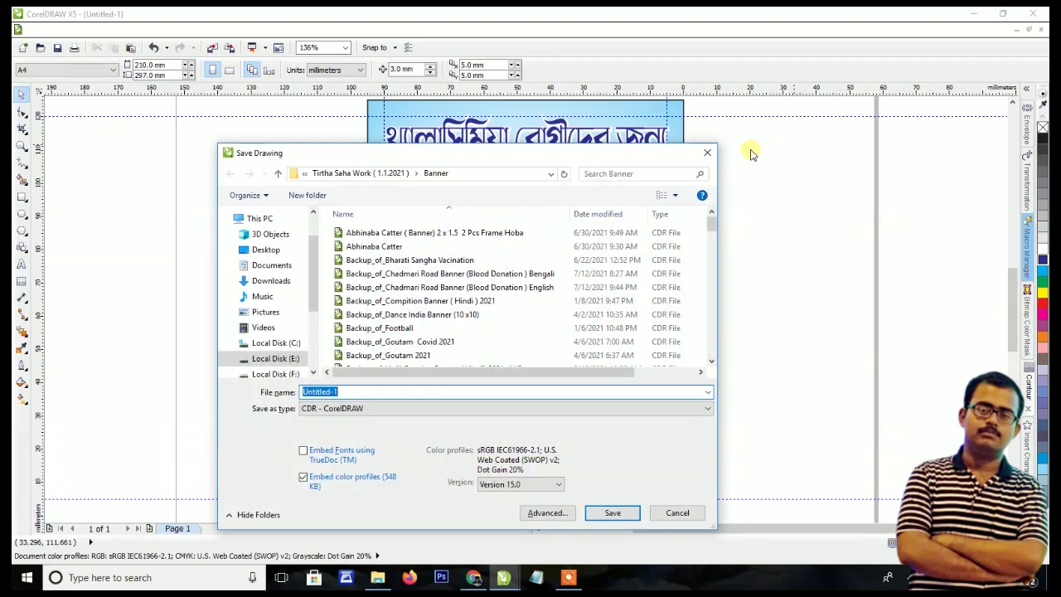
key("Escape")
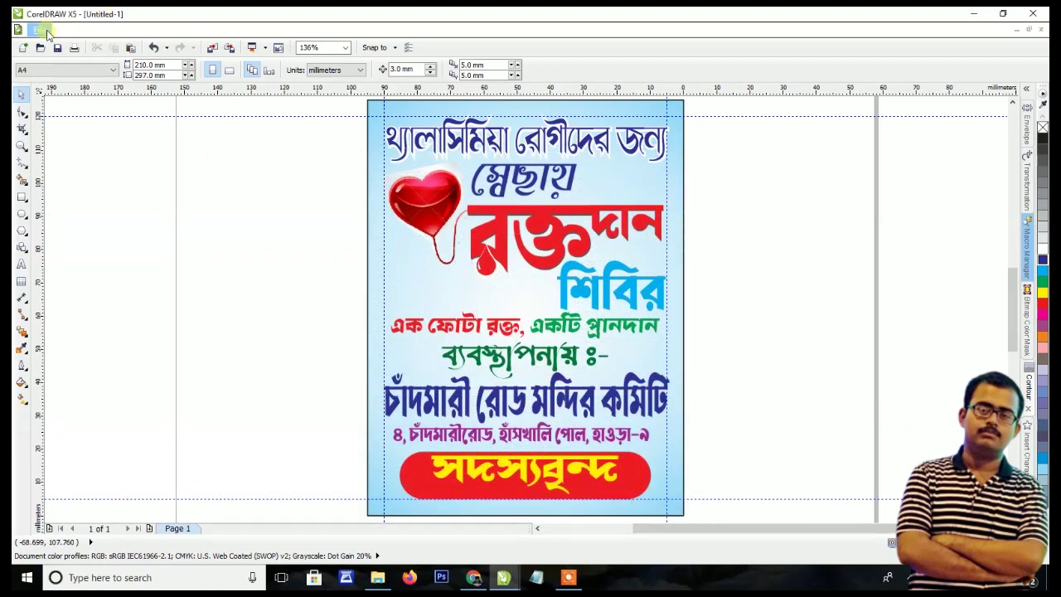
left_click(39, 29)
left_click(73, 131)
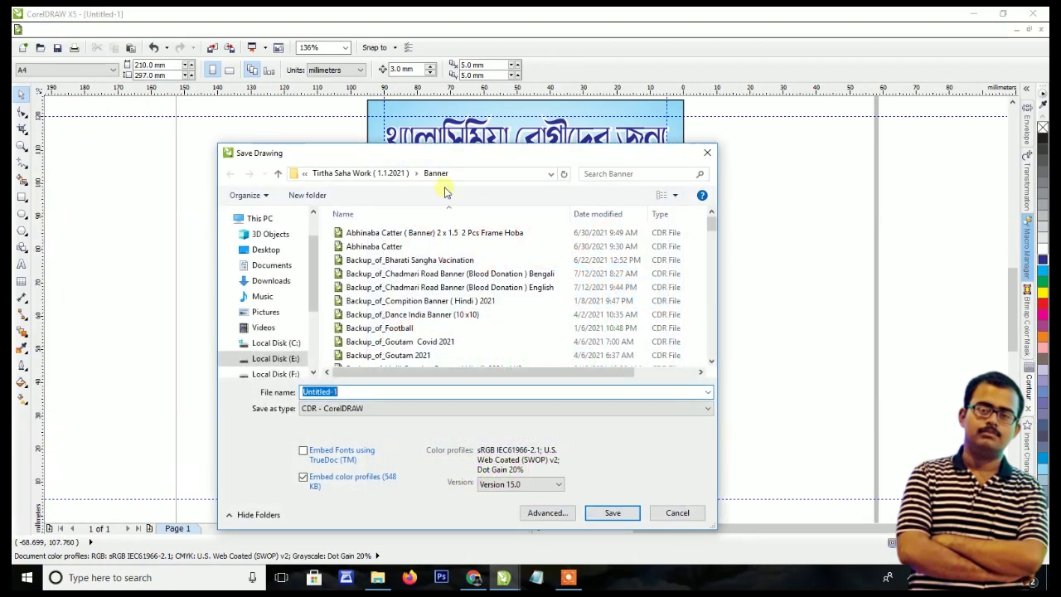
left_click(401, 179)
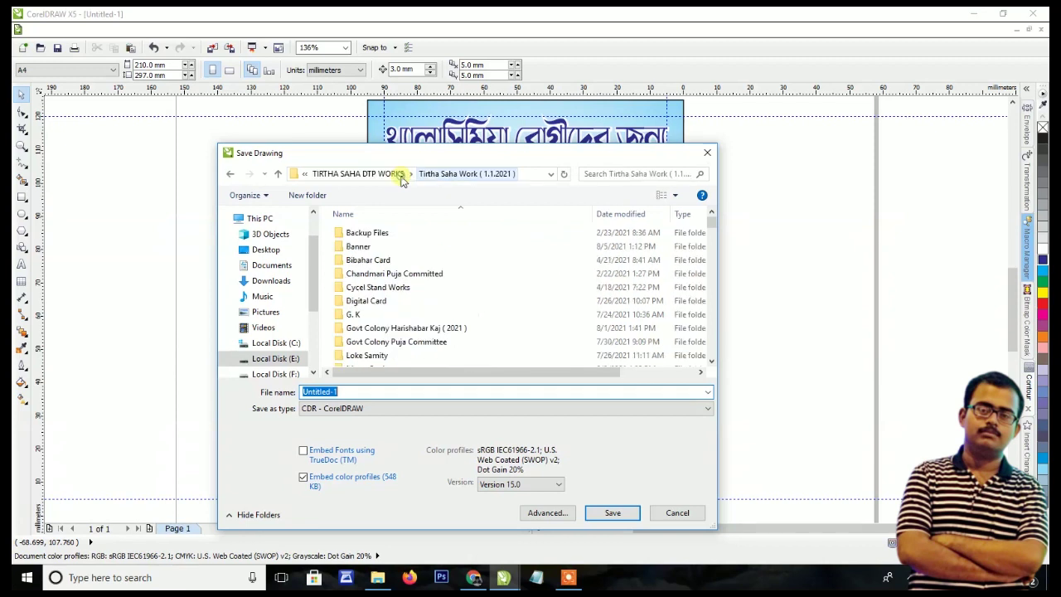
double_click(407, 272)
double_click(355, 391)
type("Bloood Donation Id C")
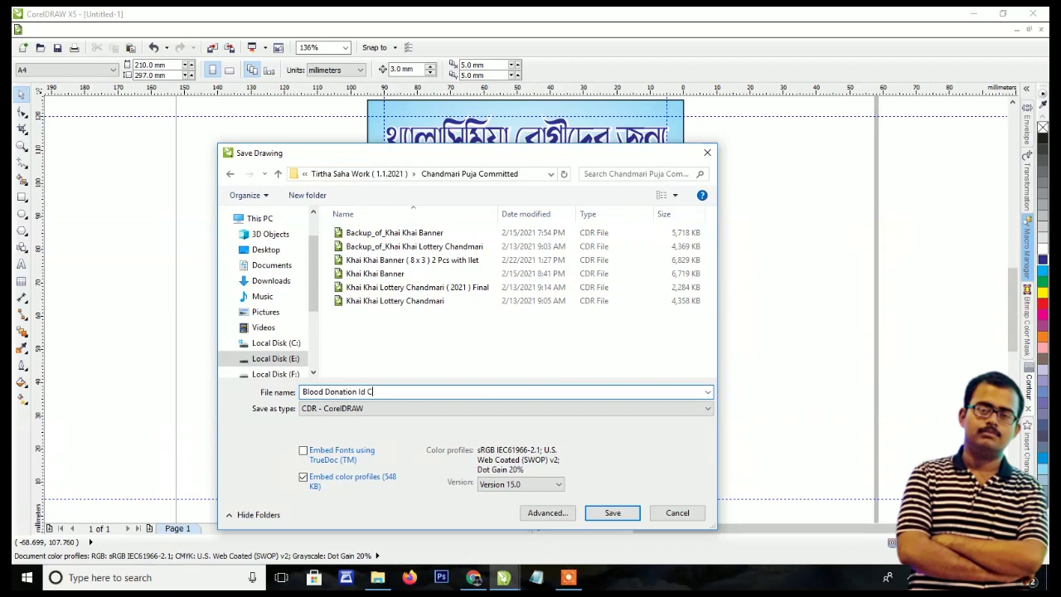
type("2021")
key("Return")
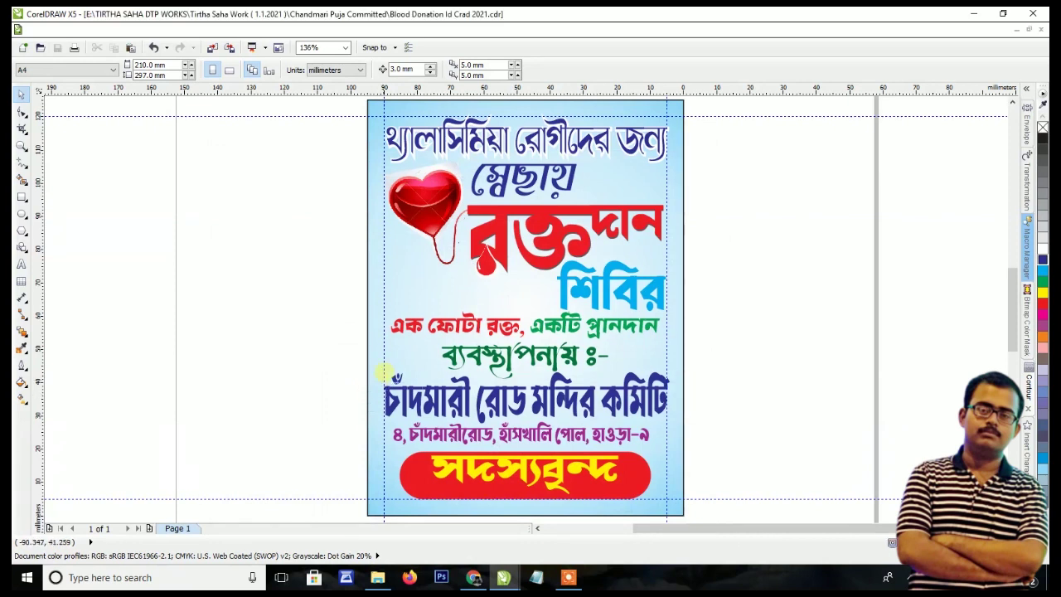